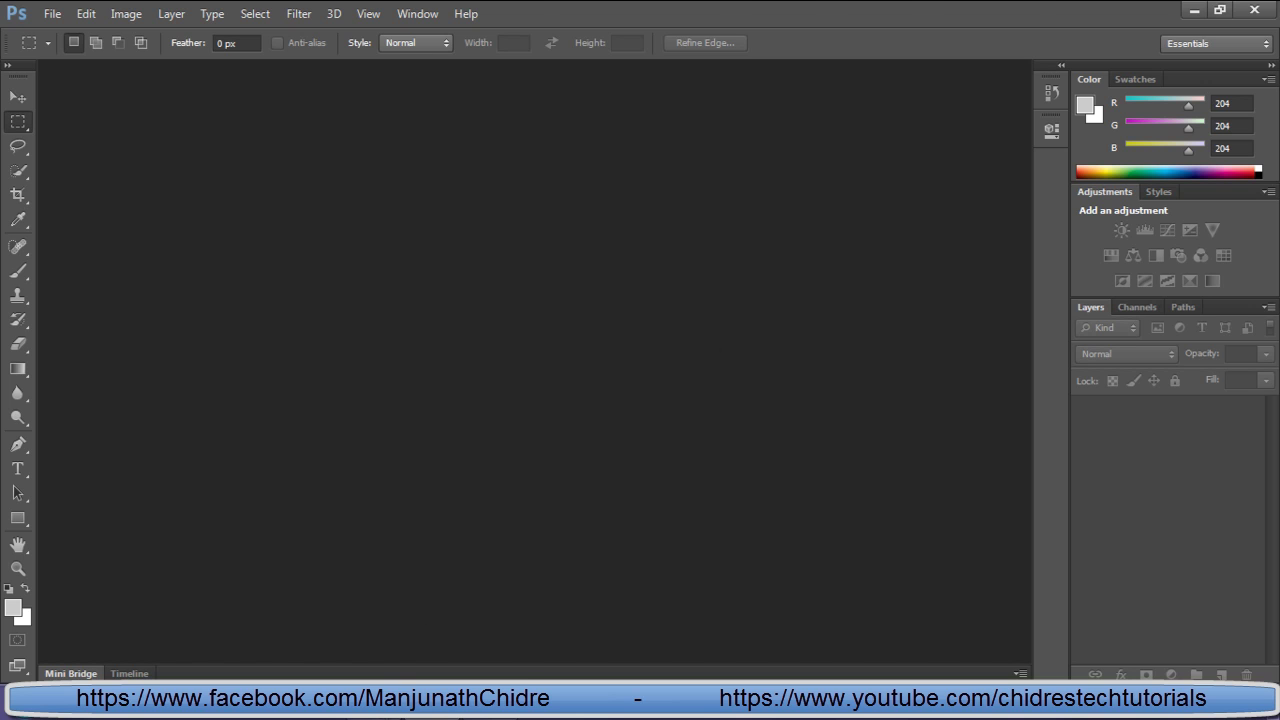
Step: Bring up the Word notes and scroll down toward the Tool box section
left_click(364, 716)
scroll(985, 395, "down", 6)
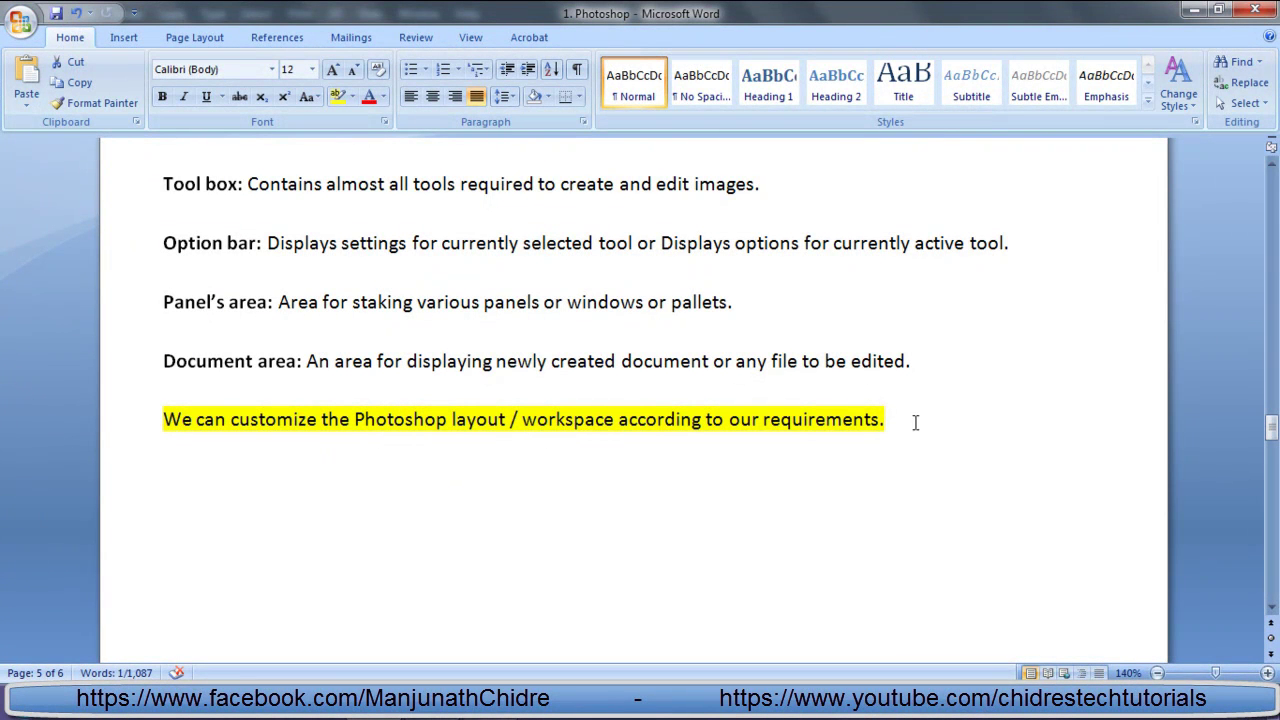
Step: Glance at Photoshop, then scroll the Word notes down to the Panels / Pallets / Windows page
left_click(418, 718)
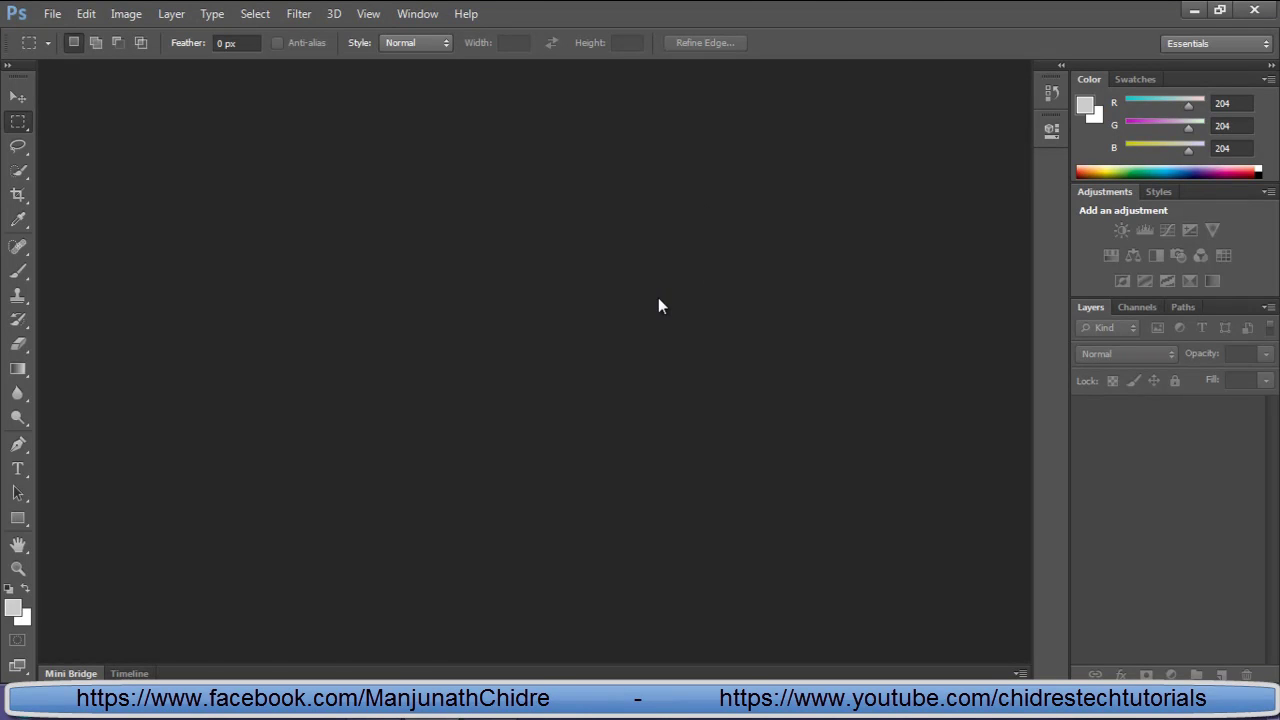
left_click(374, 716)
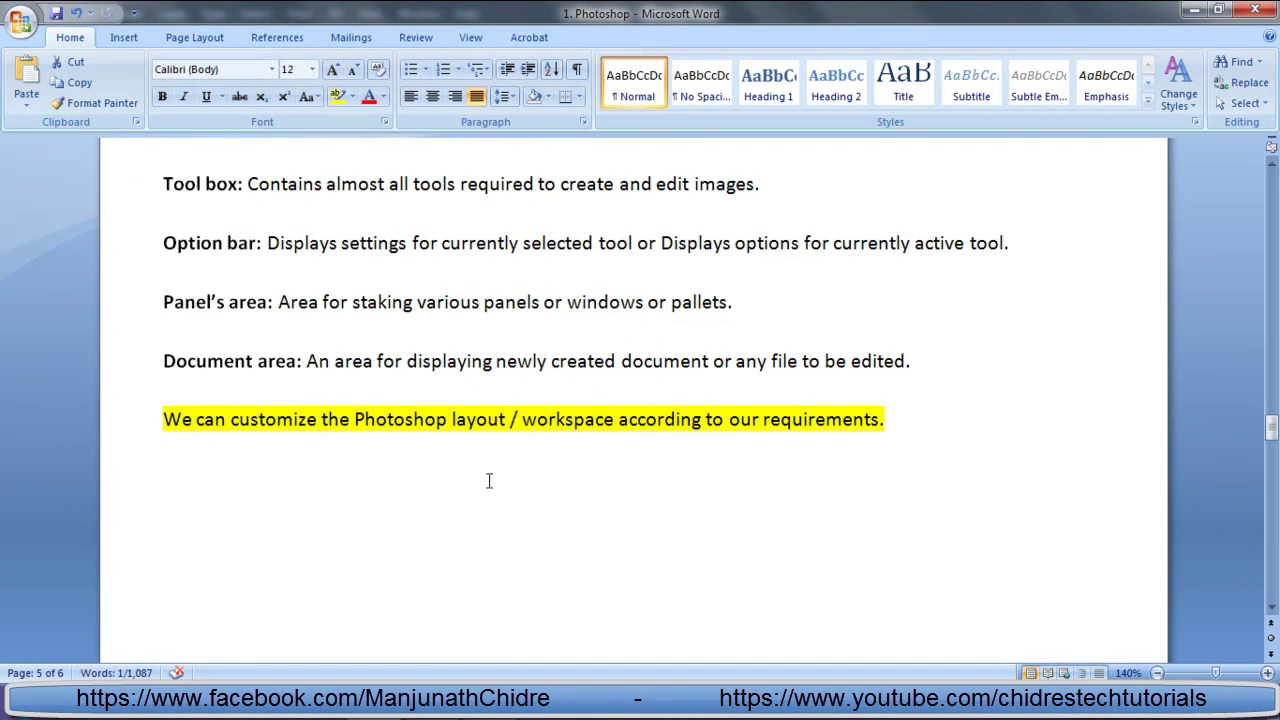
scroll(766, 463, "down", 5)
scroll(780, 461, "down", 3)
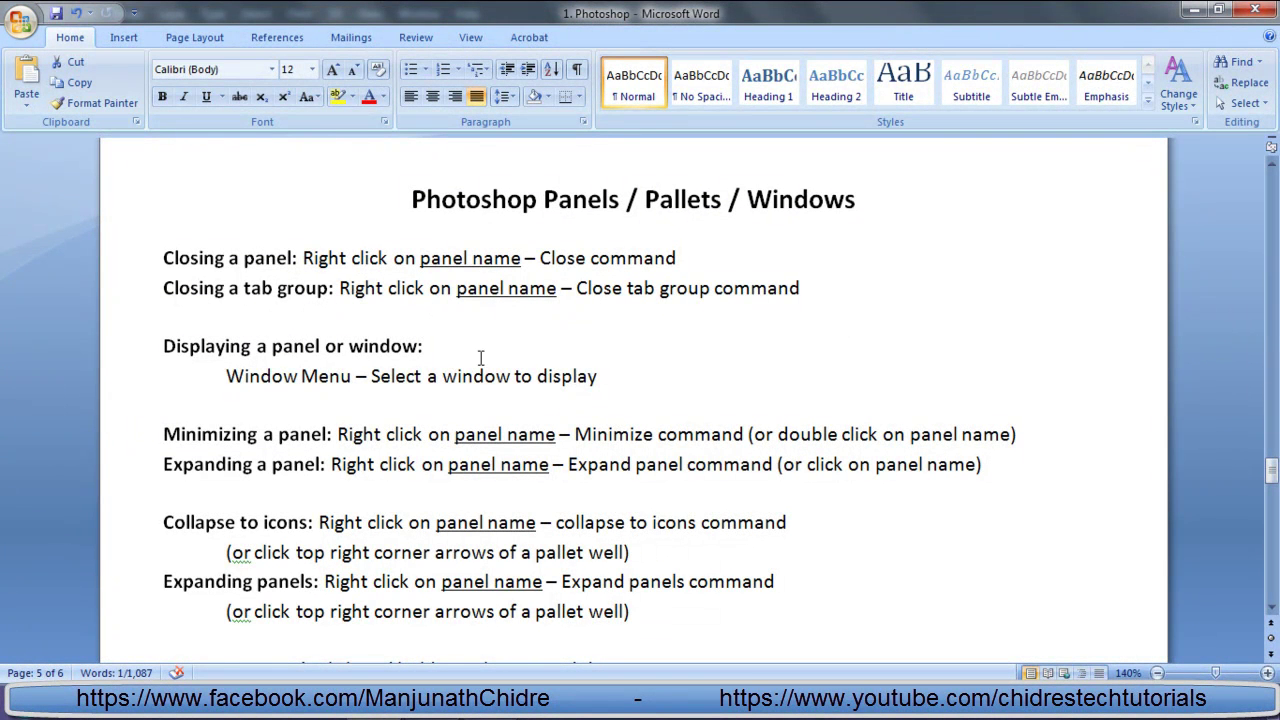
Step: Highlight the 'Closing a panel' instructions in the notes, then return to Photoshop
left_click_drag(303, 257, 686, 258)
left_click(658, 340)
left_click(720, 348)
key("alt+Tab")
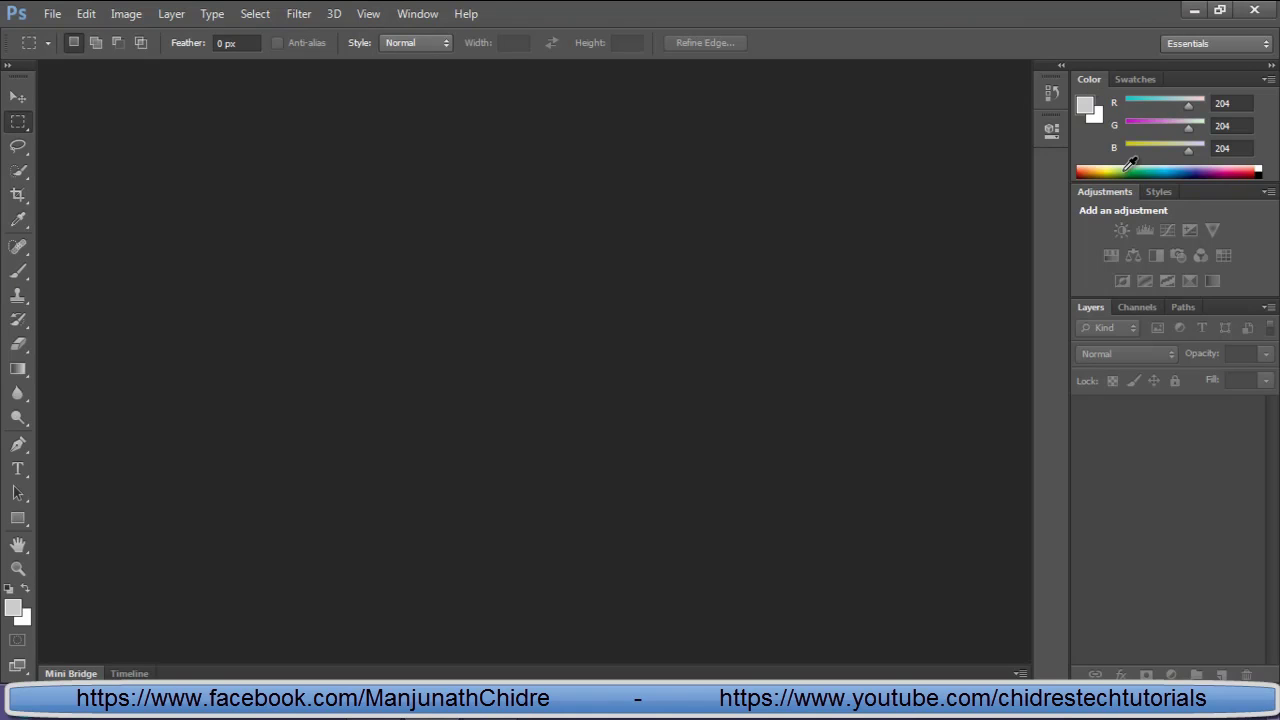
Step: Close the Color panel and then the Swatches panel from their tab context menus
right_click(1092, 82)
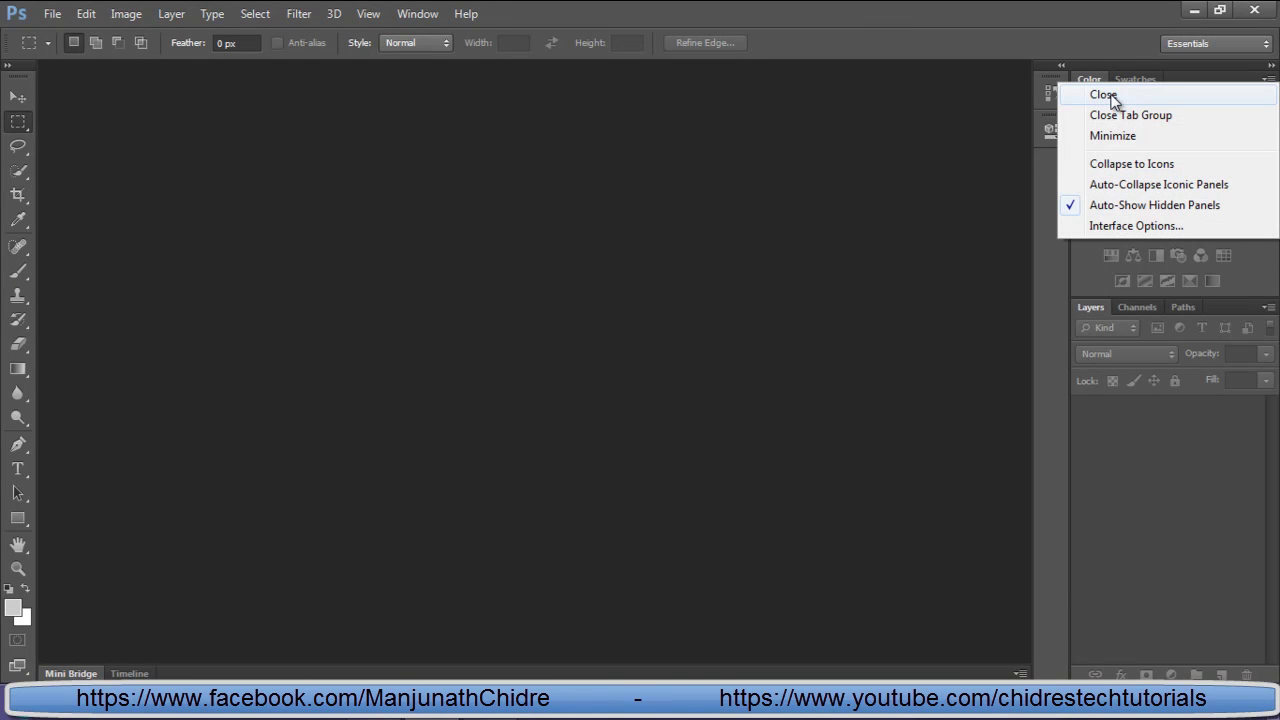
left_click(1108, 98)
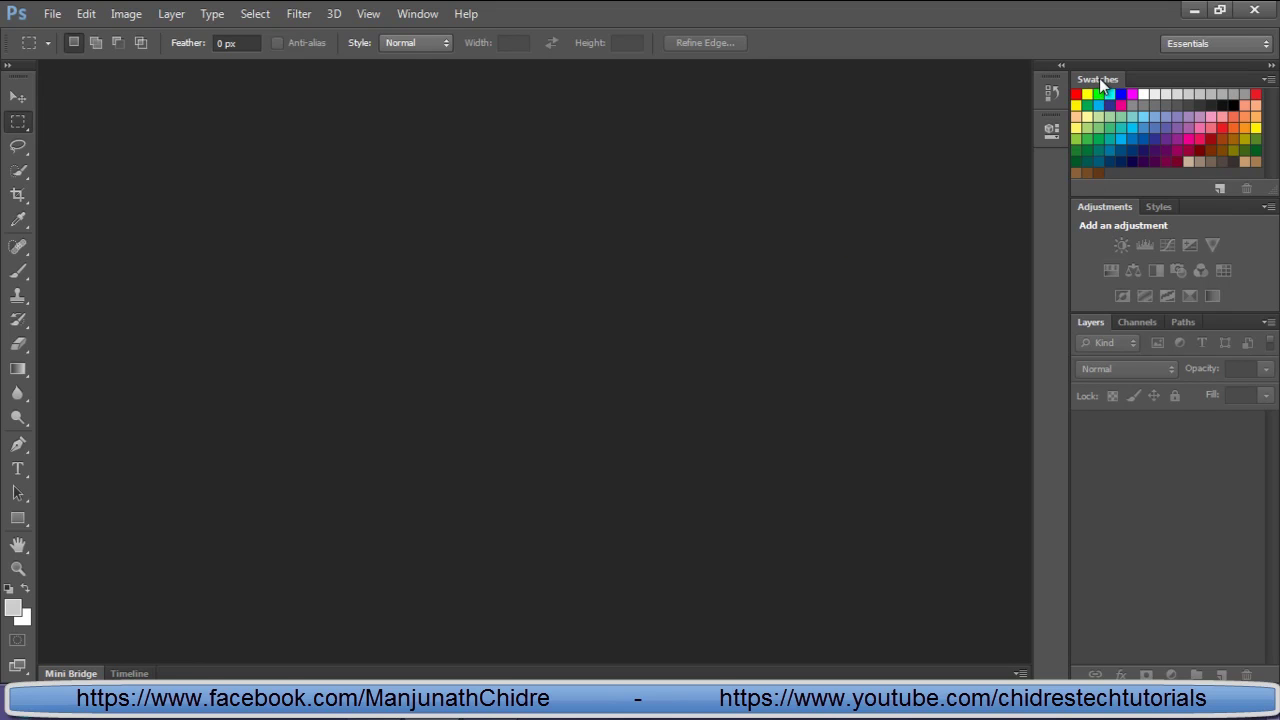
right_click(1100, 80)
left_click(1105, 92)
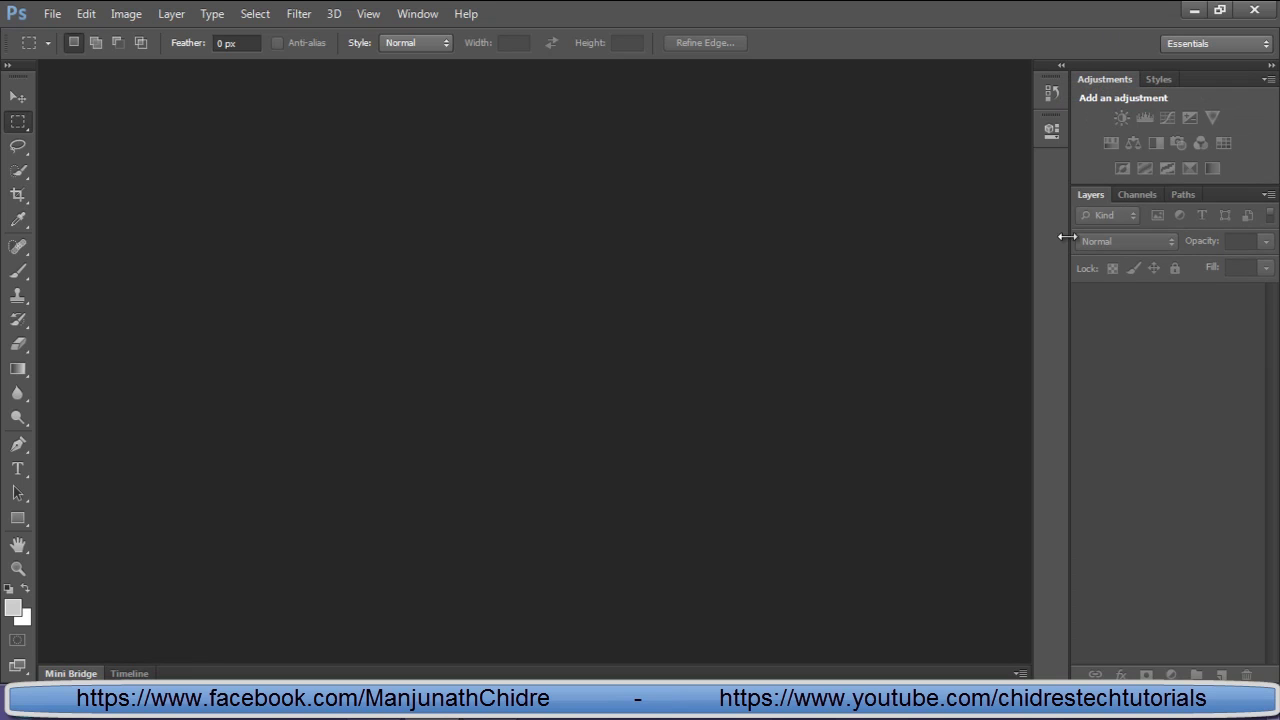
Step: Read the 'Closing a tab group' note in Word, then go back to Photoshop
left_click(1194, 10)
left_click_drag(161, 288, 725, 287)
left_click(457, 337)
left_click(665, 345)
left_click(837, 349)
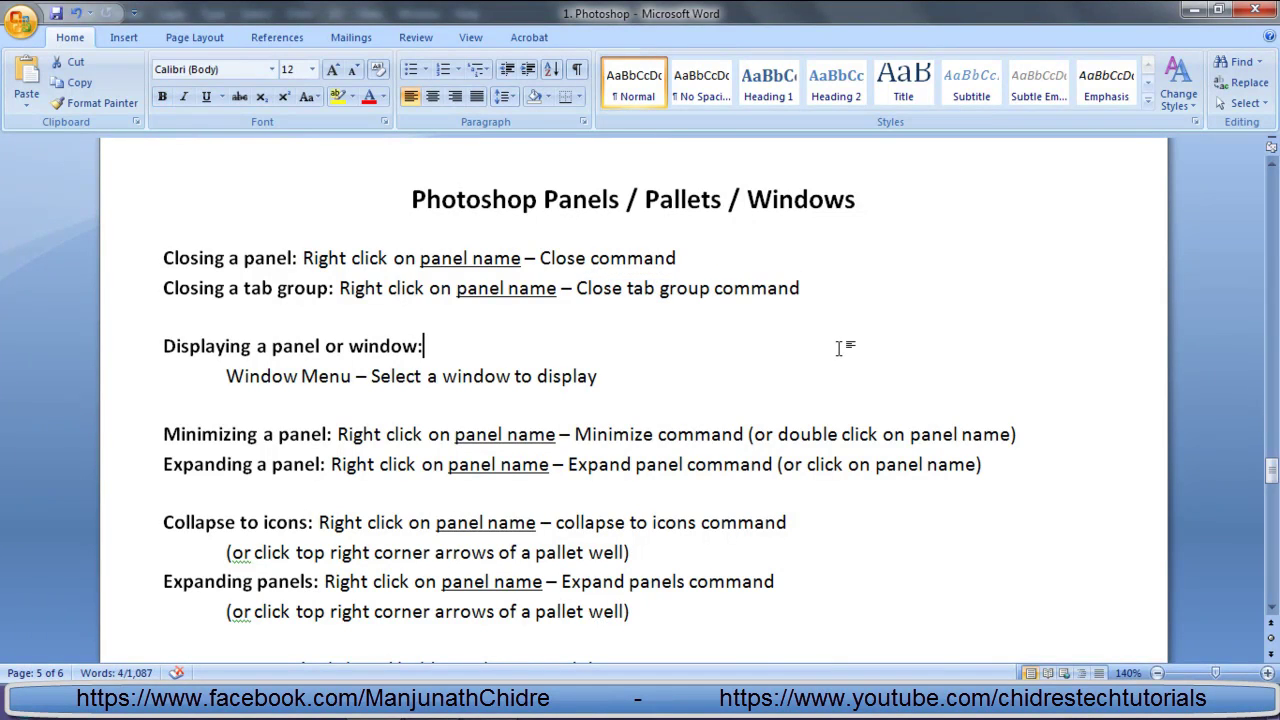
key("alt+Tab")
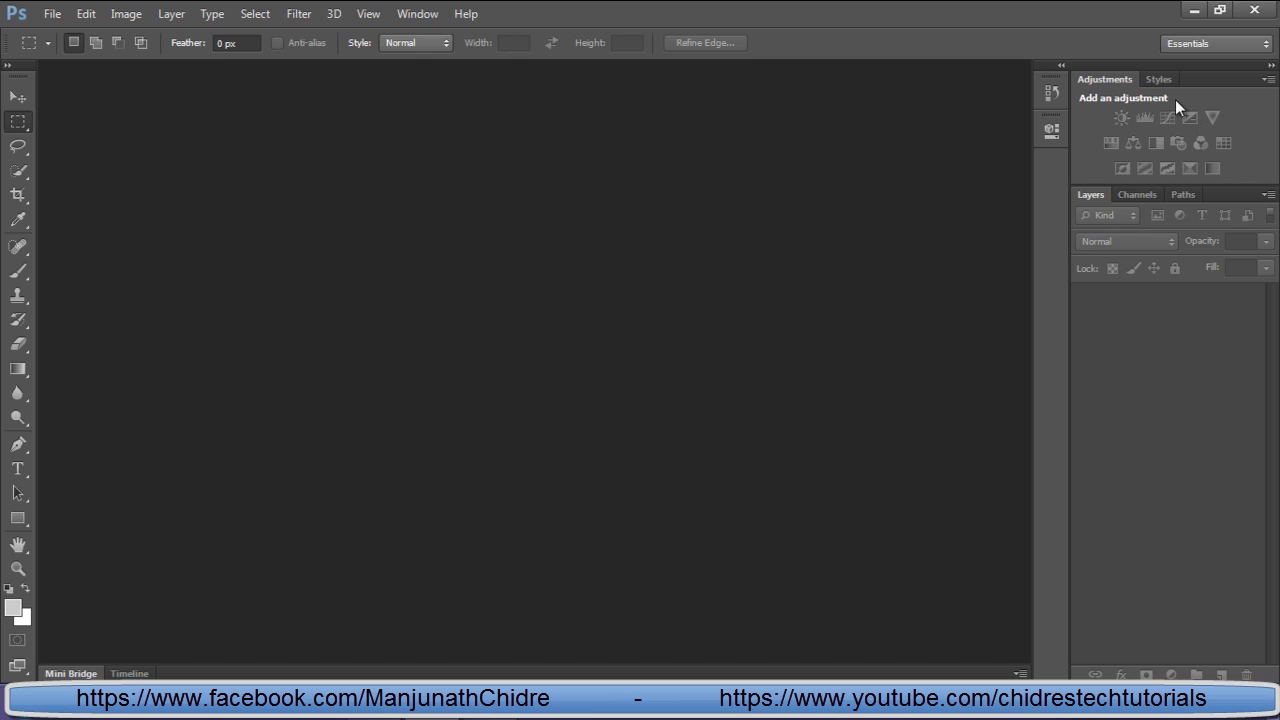
Step: Flip through the Adjustments/Styles tabs and the Layers/Channels/Paths tabs
left_click(1152, 79)
left_click(1101, 79)
left_click(1148, 79)
left_click(1101, 79)
left_click(1131, 196)
left_click(1195, 197)
left_click(1091, 195)
Step: Close the Adjustments and Layers tab groups with Close Tab Group, then switch to Word
right_click(1121, 78)
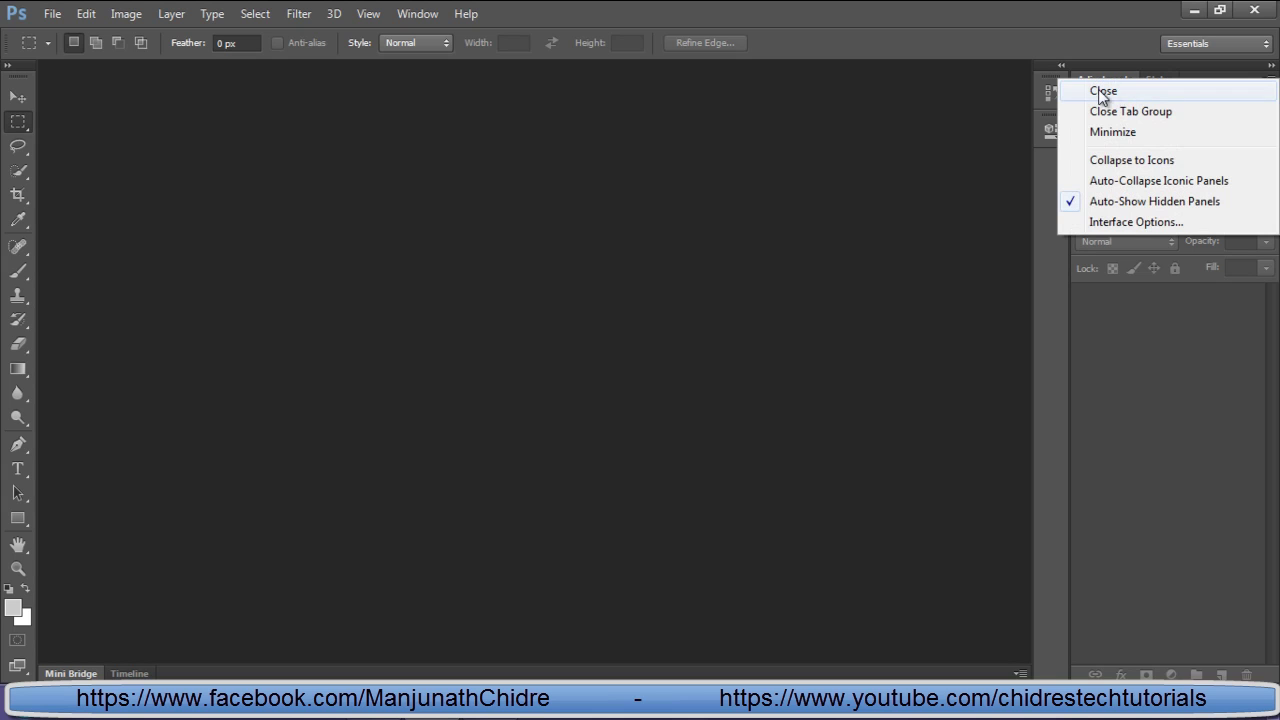
left_click(1160, 113)
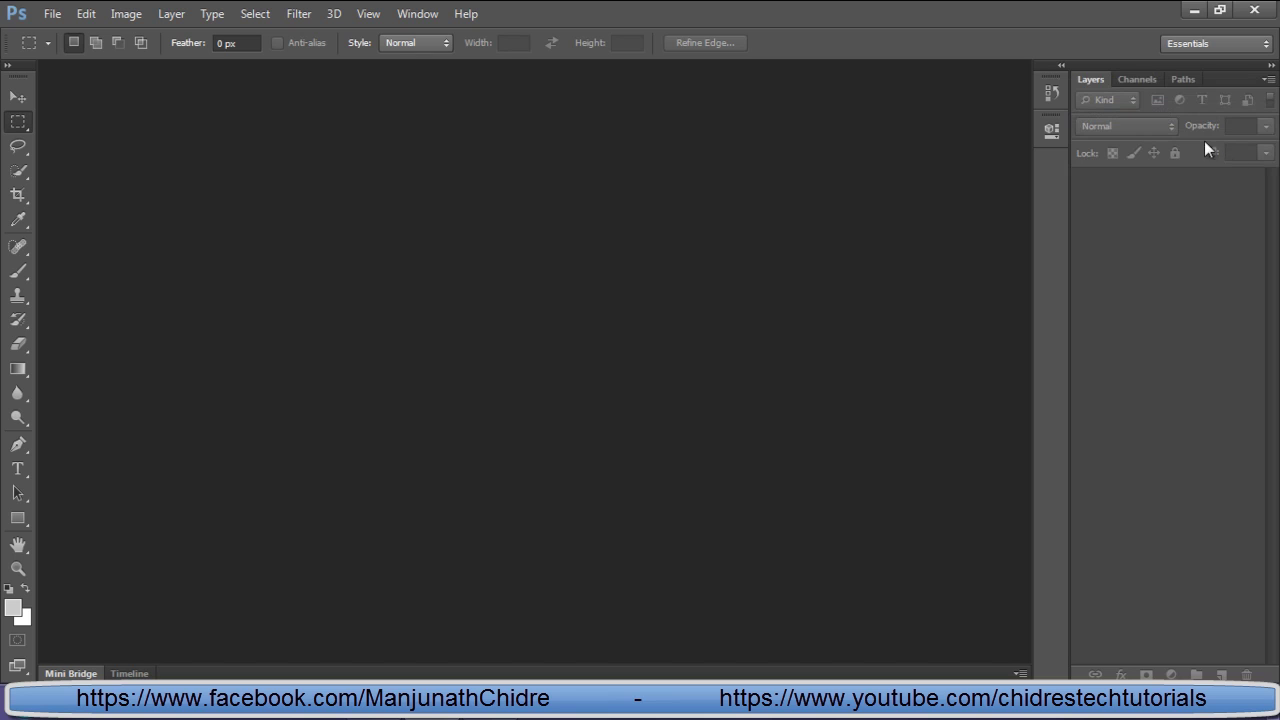
right_click(1095, 80)
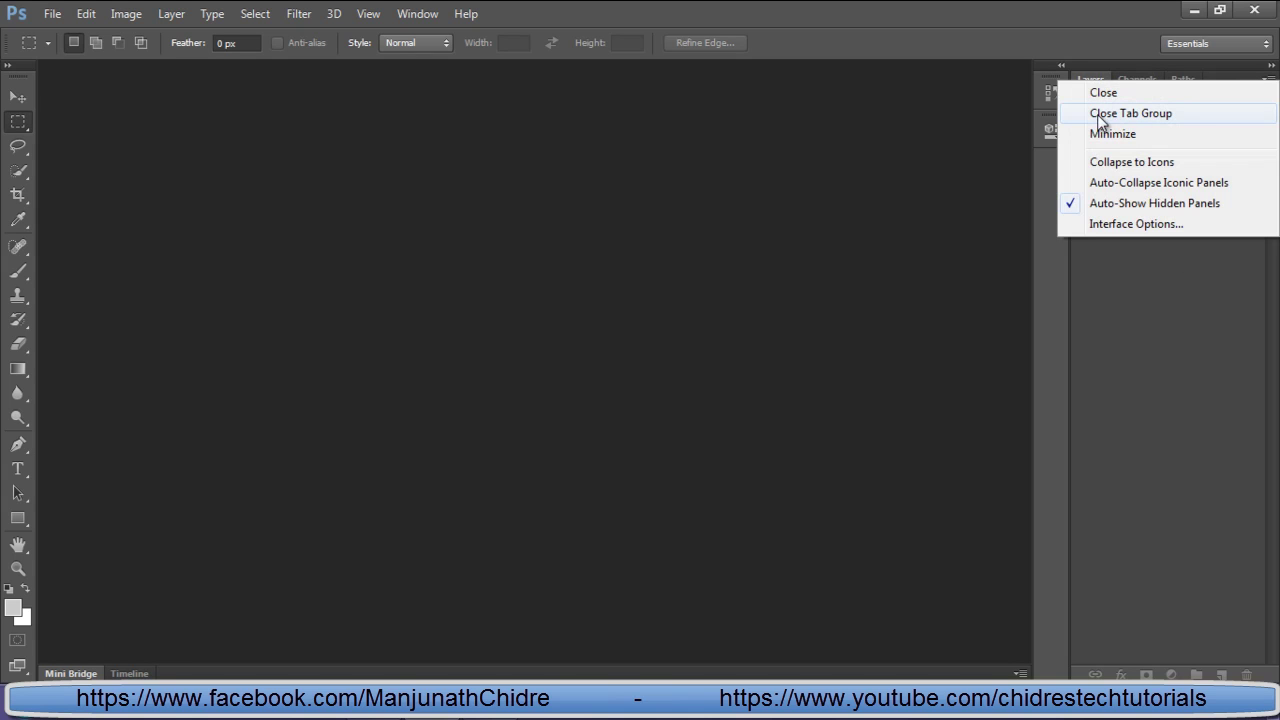
left_click(1141, 116)
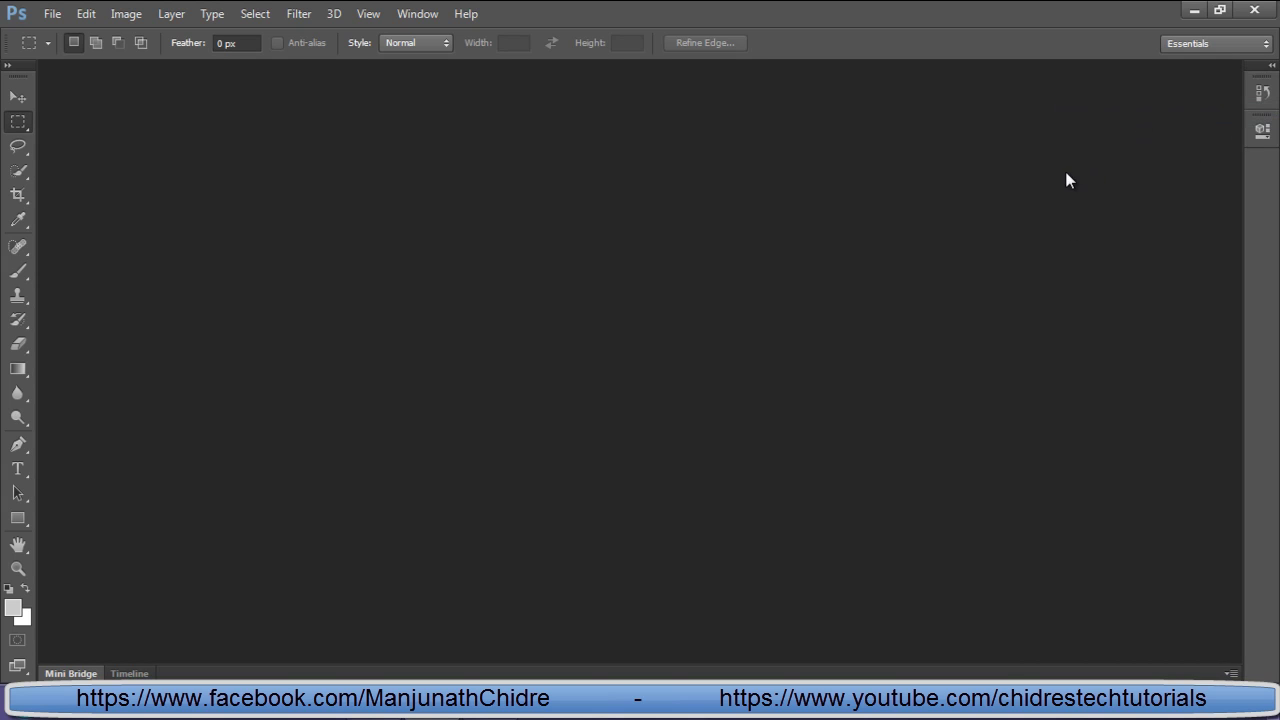
key("alt+Tab")
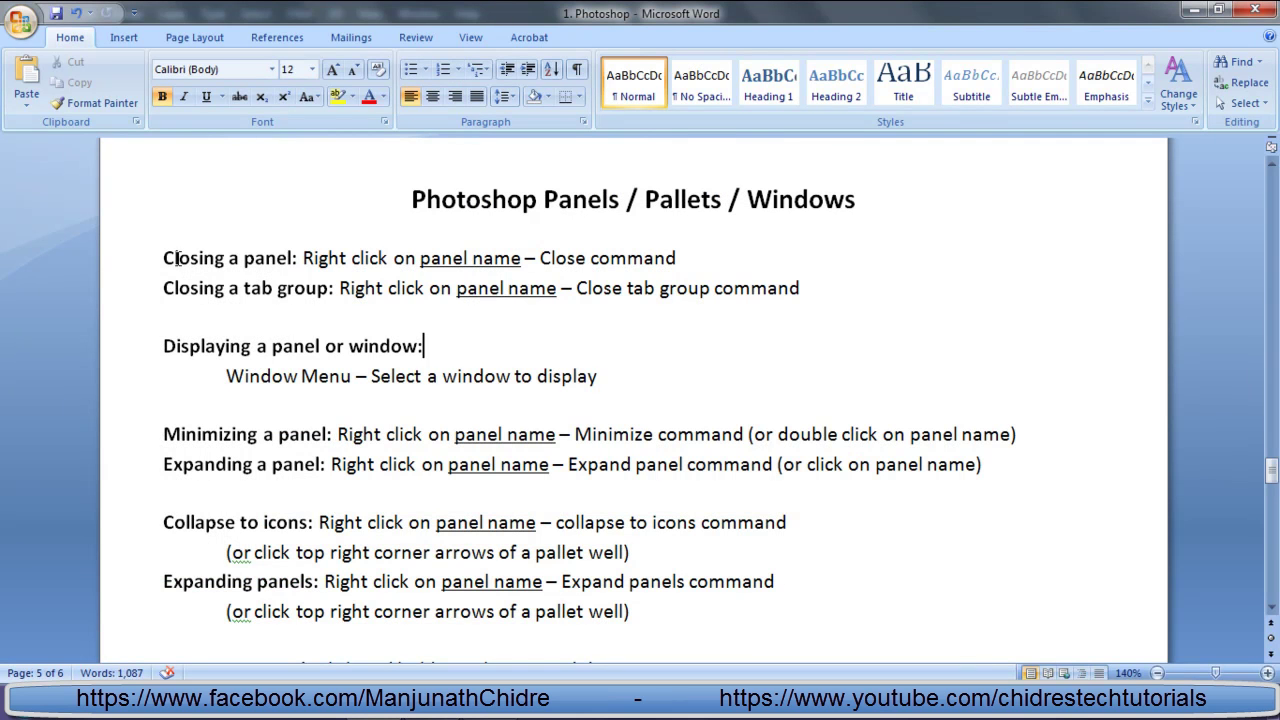
Step: Highlight the 'Displaying a panel or window' heading in the notes
left_click(145, 258)
left_click(620, 320)
left_click(158, 345)
left_click_drag(158, 345, 422, 346)
left_click(425, 346)
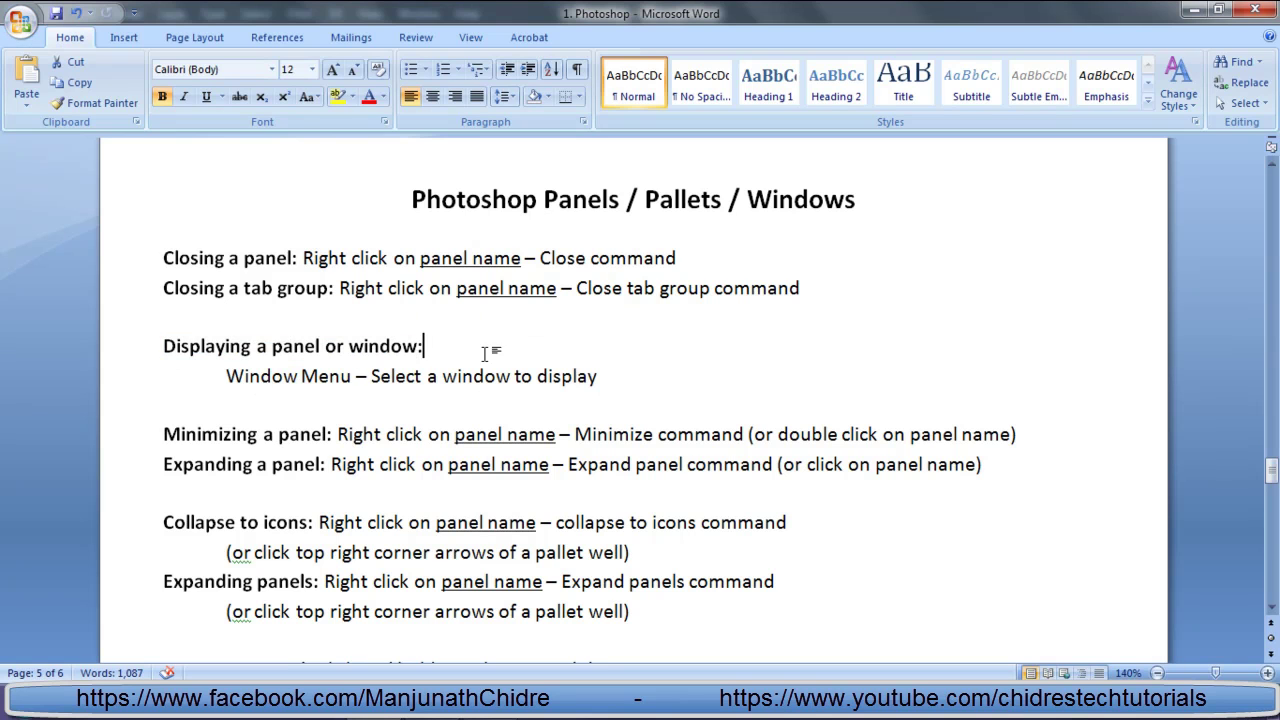
left_click(161, 345)
left_click_drag(163, 345, 424, 346)
left_click(330, 346)
left_click(424, 346)
Step: Highlight the Window Menu instruction for displaying a panel, then return to Photoshop
left_click_drag(224, 376, 600, 377)
left_click(380, 376)
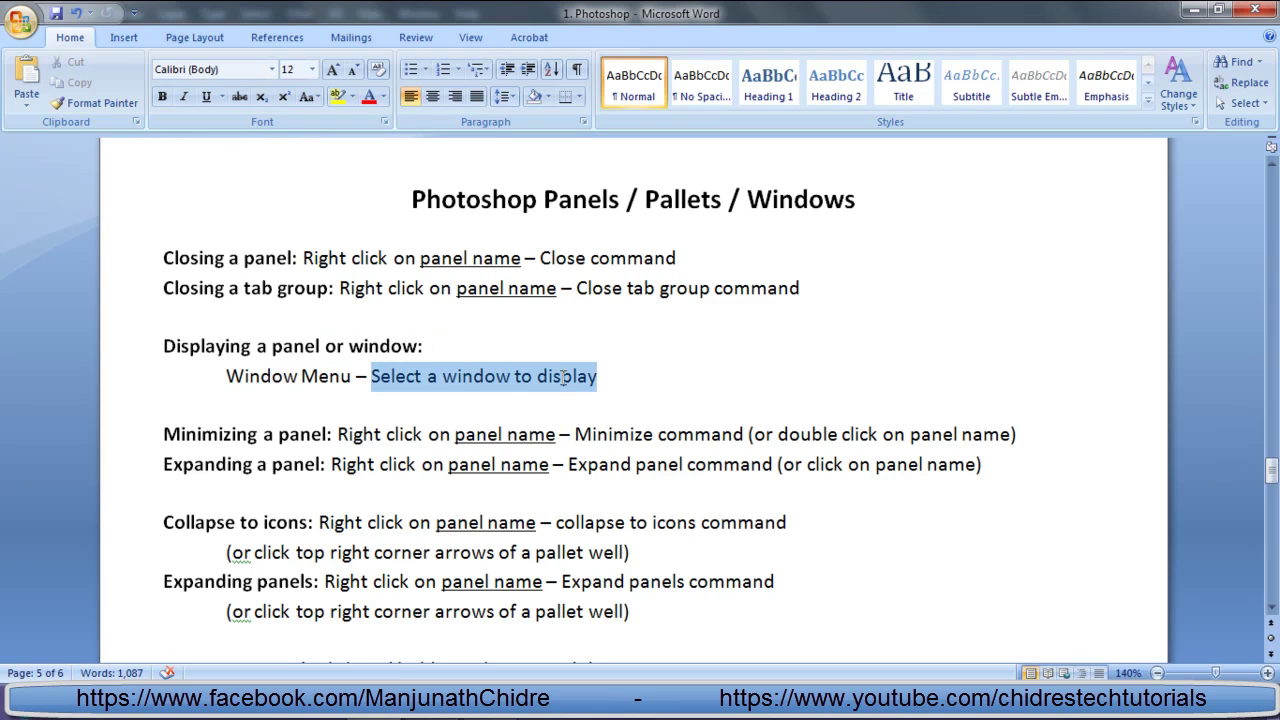
left_click(626, 392)
left_click(433, 716)
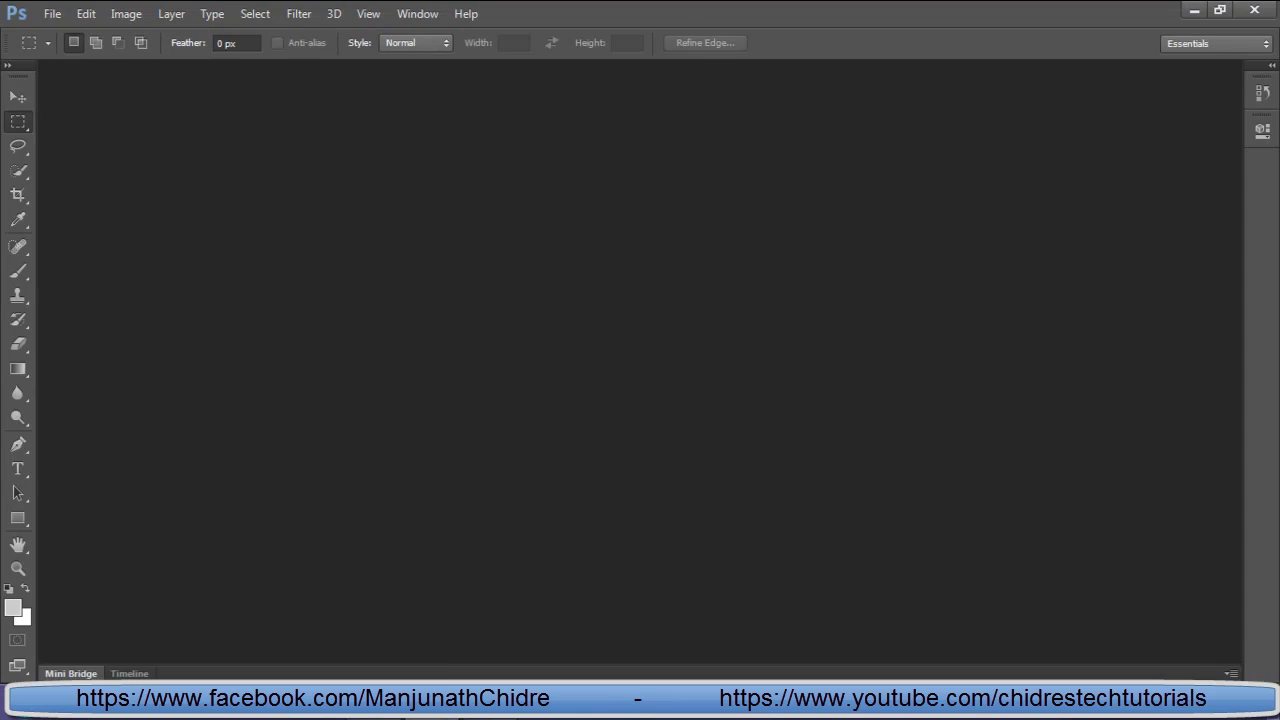
Step: Browse the Window menu's panel list and close it without choosing anything
left_click(427, 16)
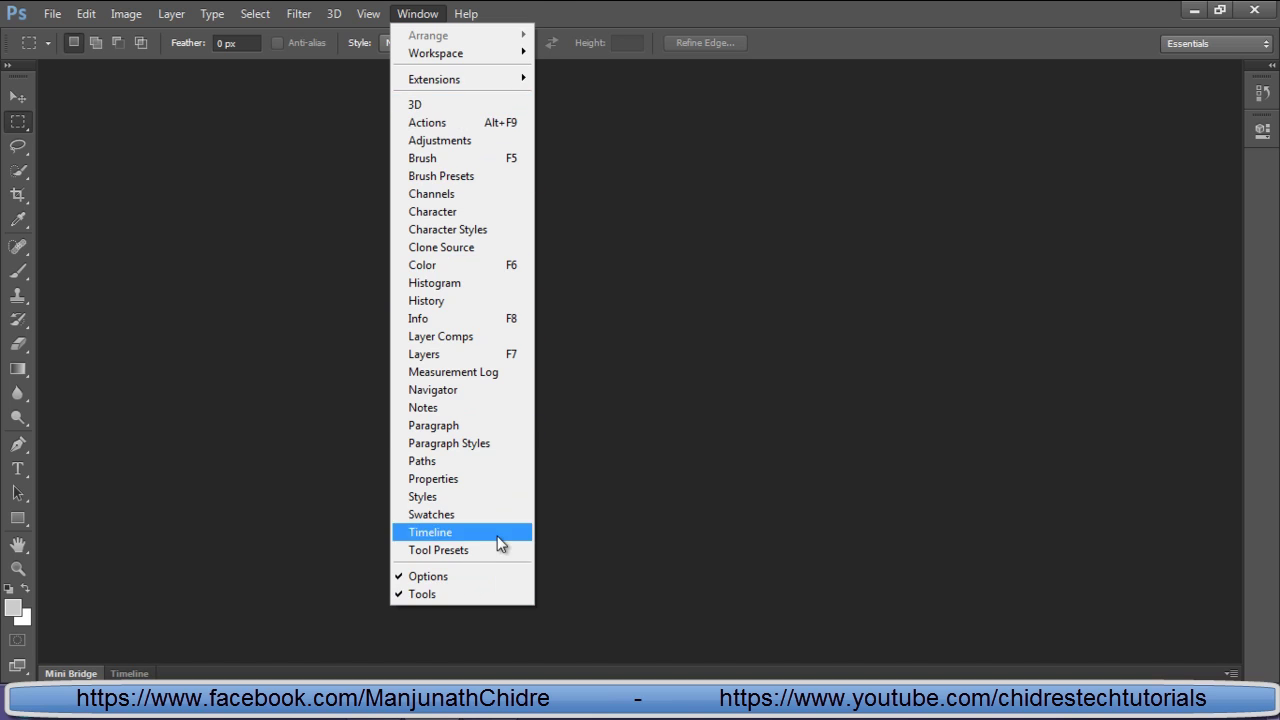
mouse_move(255, 13)
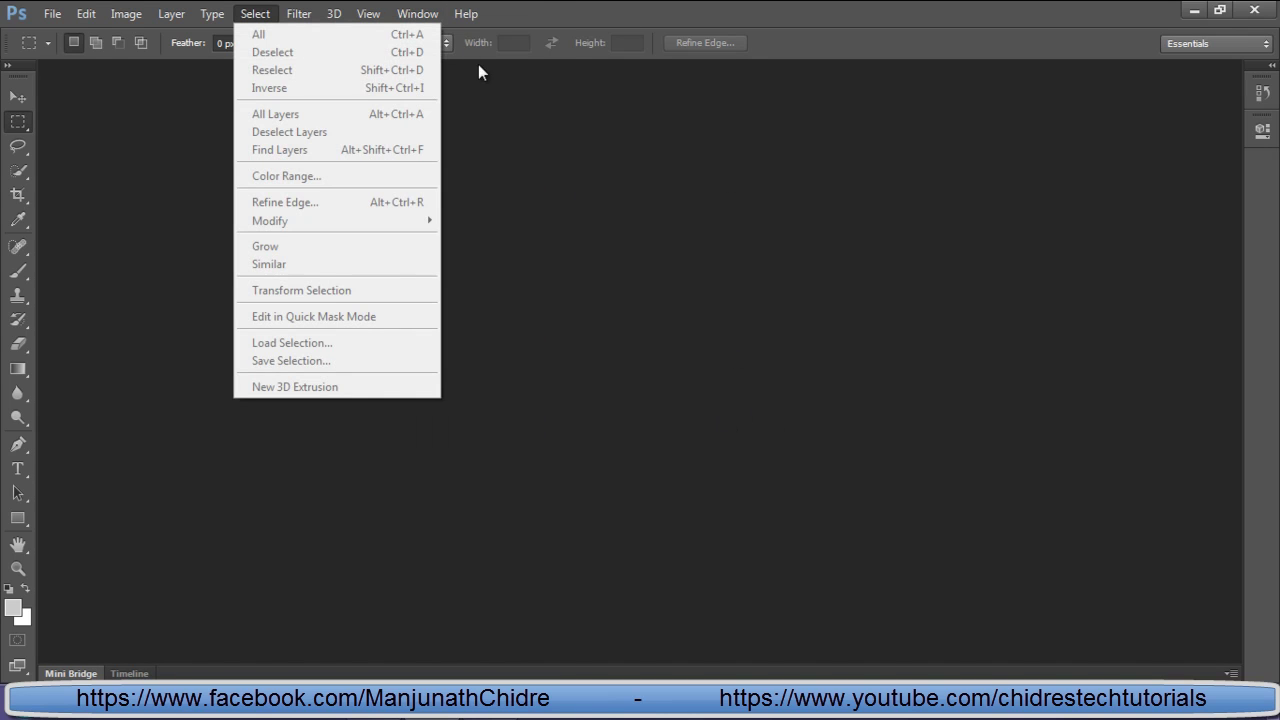
mouse_move(414, 14)
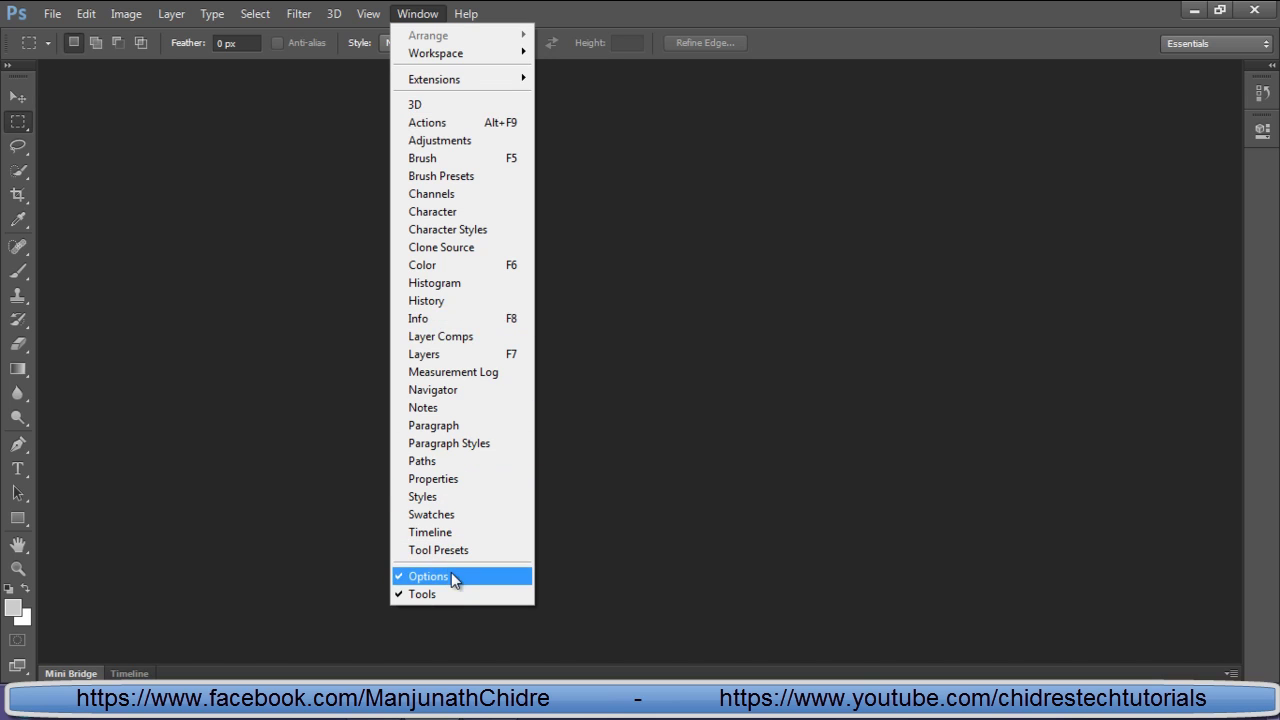
mouse_move(497, 79)
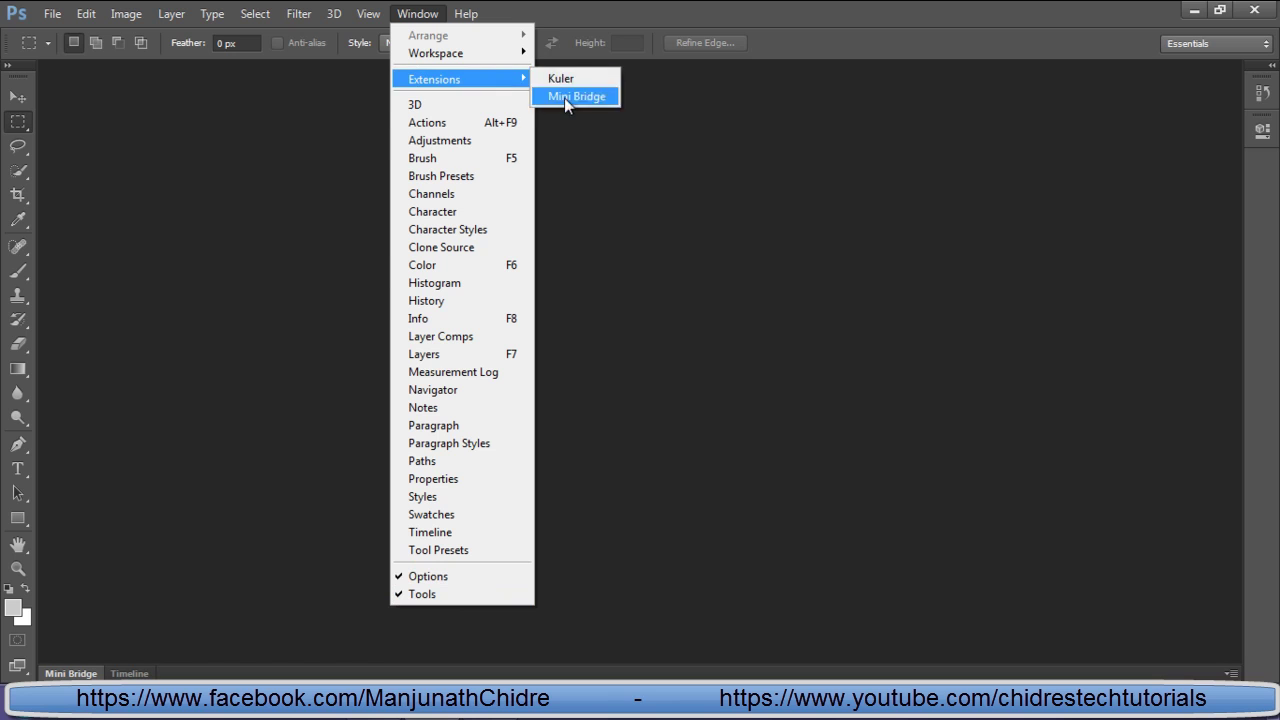
left_click(676, 219)
Step: Reopen the Color and Swatches panels from the Window menu and switch between their tabs
left_click(416, 14)
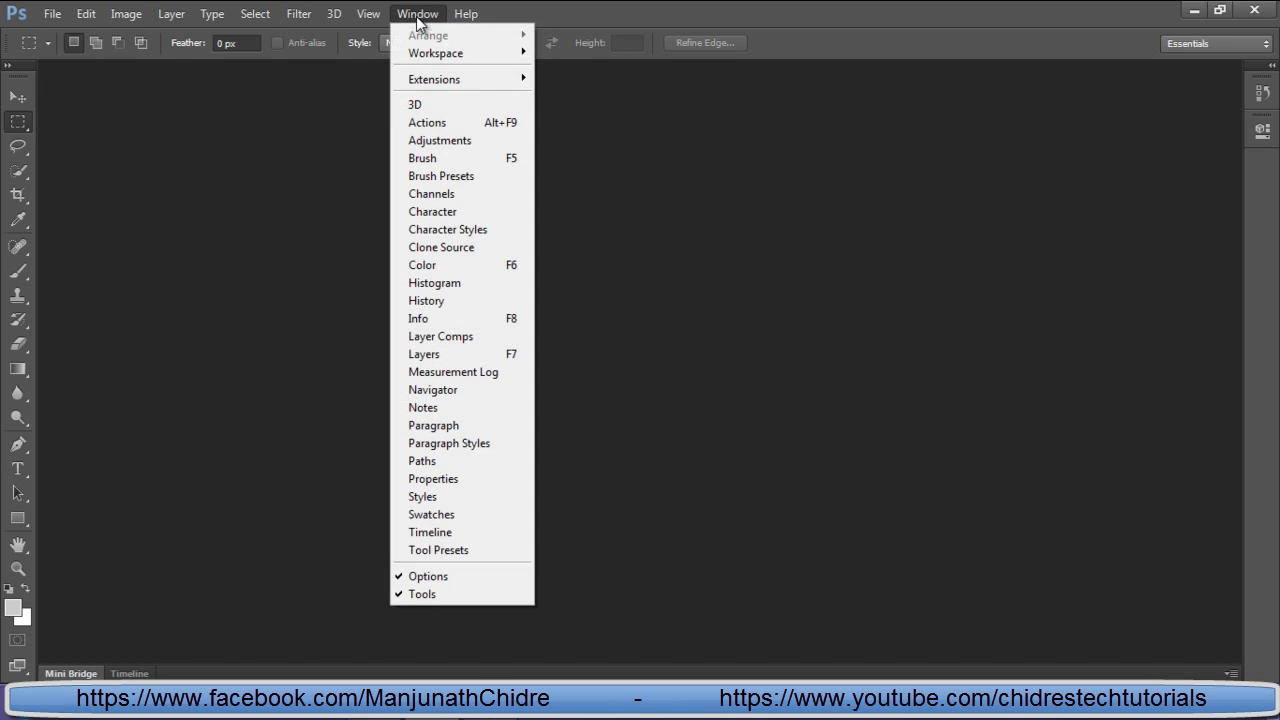
left_click(427, 267)
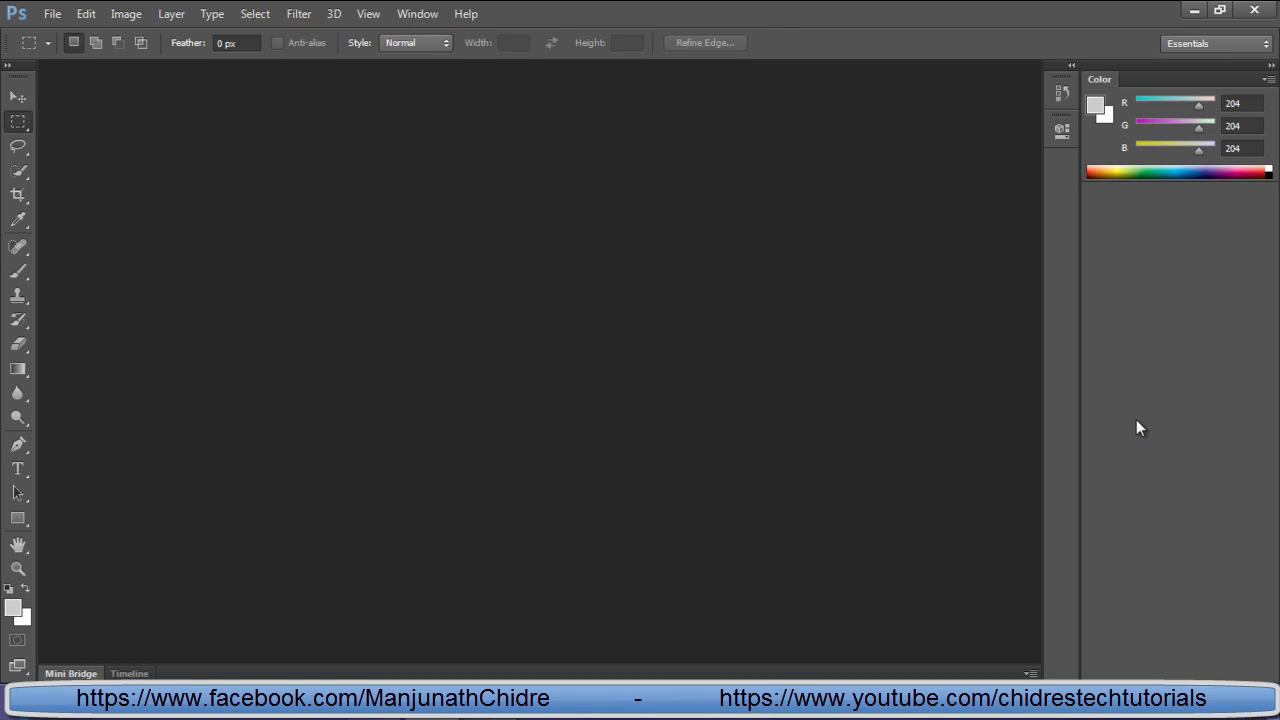
left_click(420, 14)
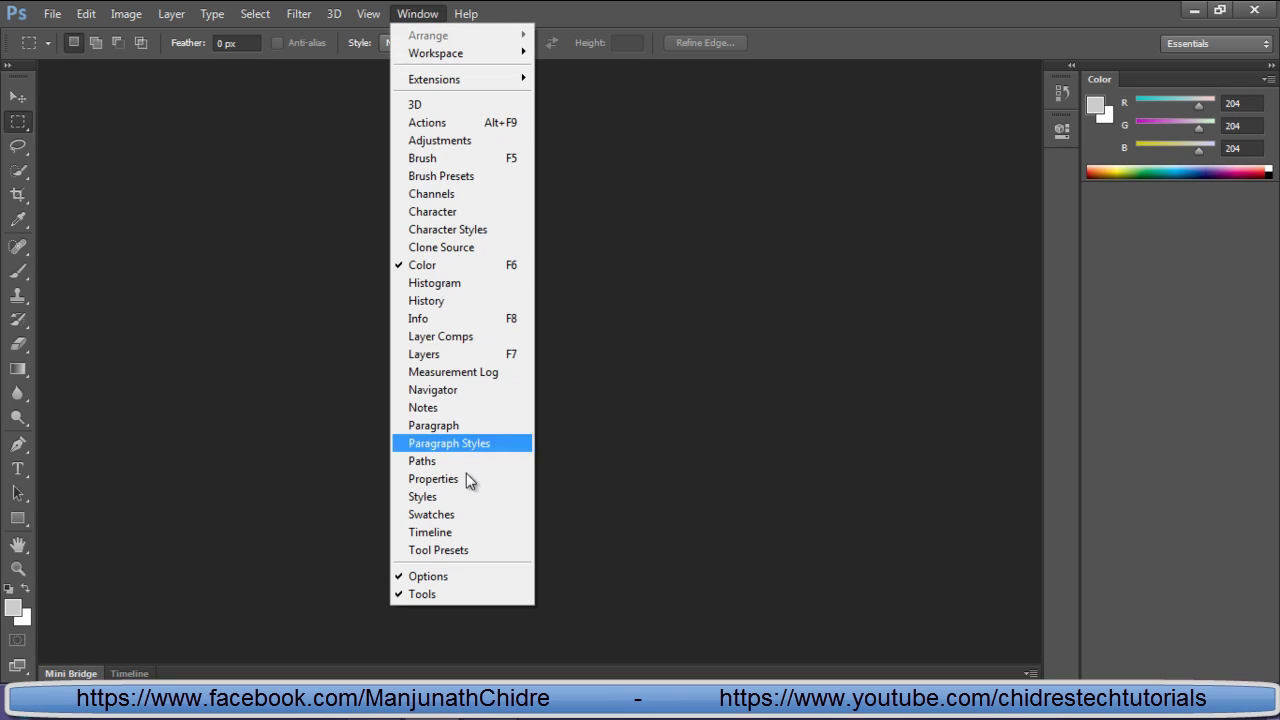
left_click(462, 514)
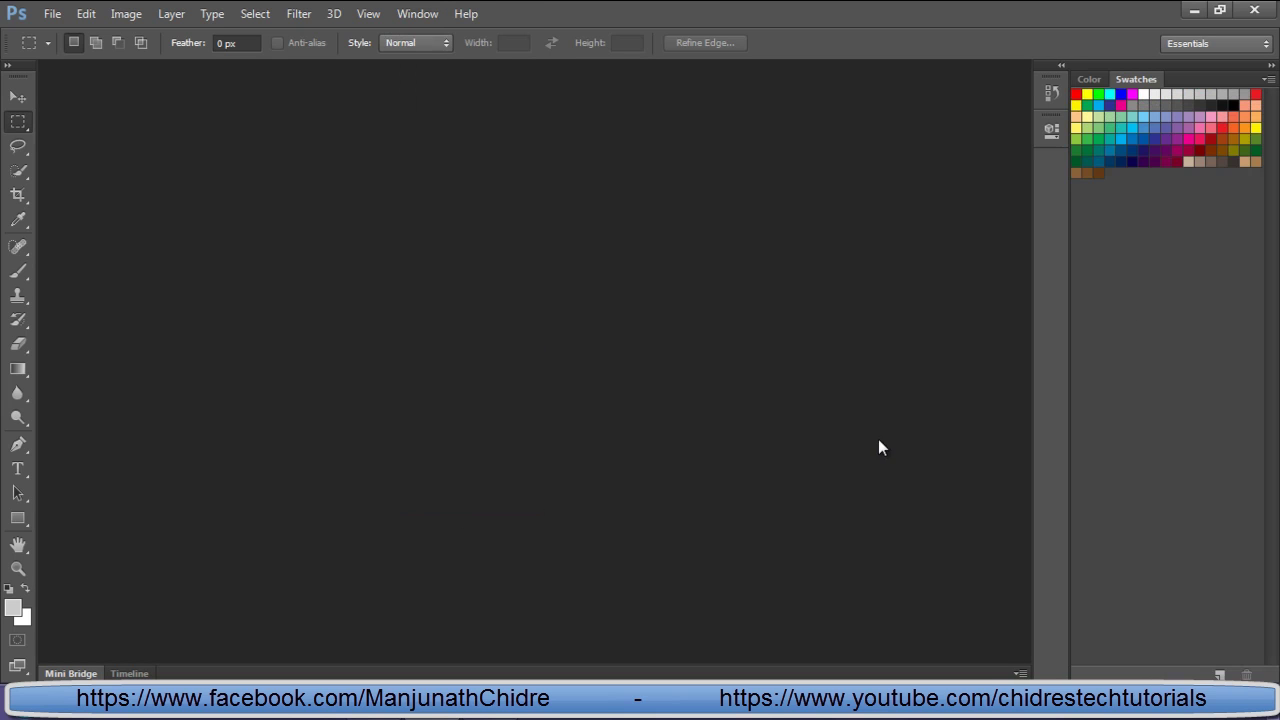
left_click(1089, 79)
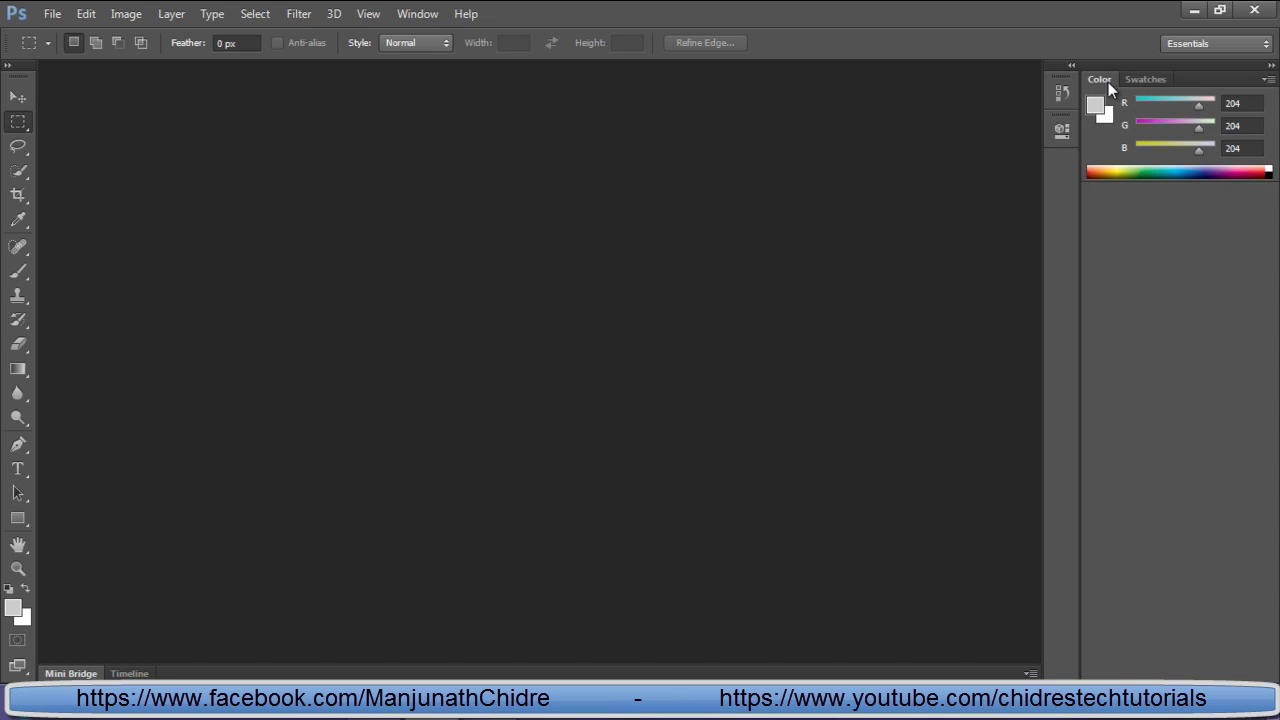
left_click(1140, 79)
left_click(1100, 79)
left_click(1146, 79)
left_click(1104, 80)
Step: Reopen the Layers group via Window > Layers and view its Channels and Paths tabs
left_click(417, 13)
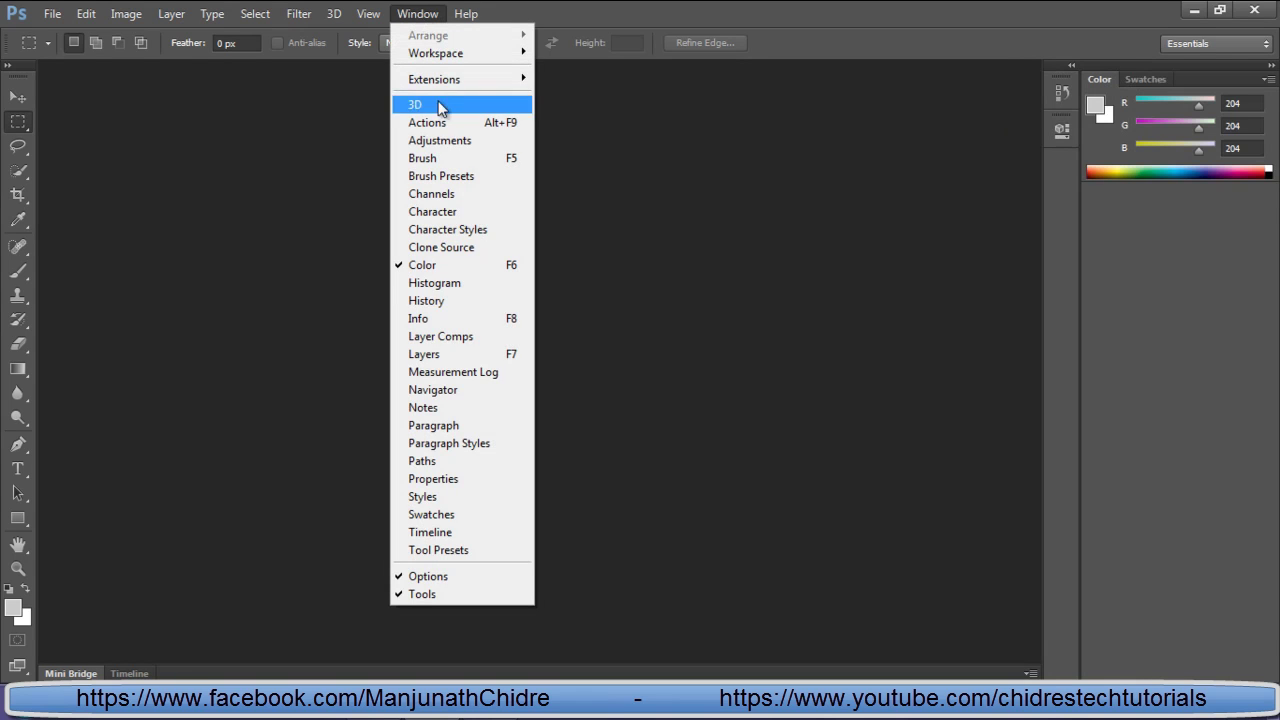
left_click(461, 352)
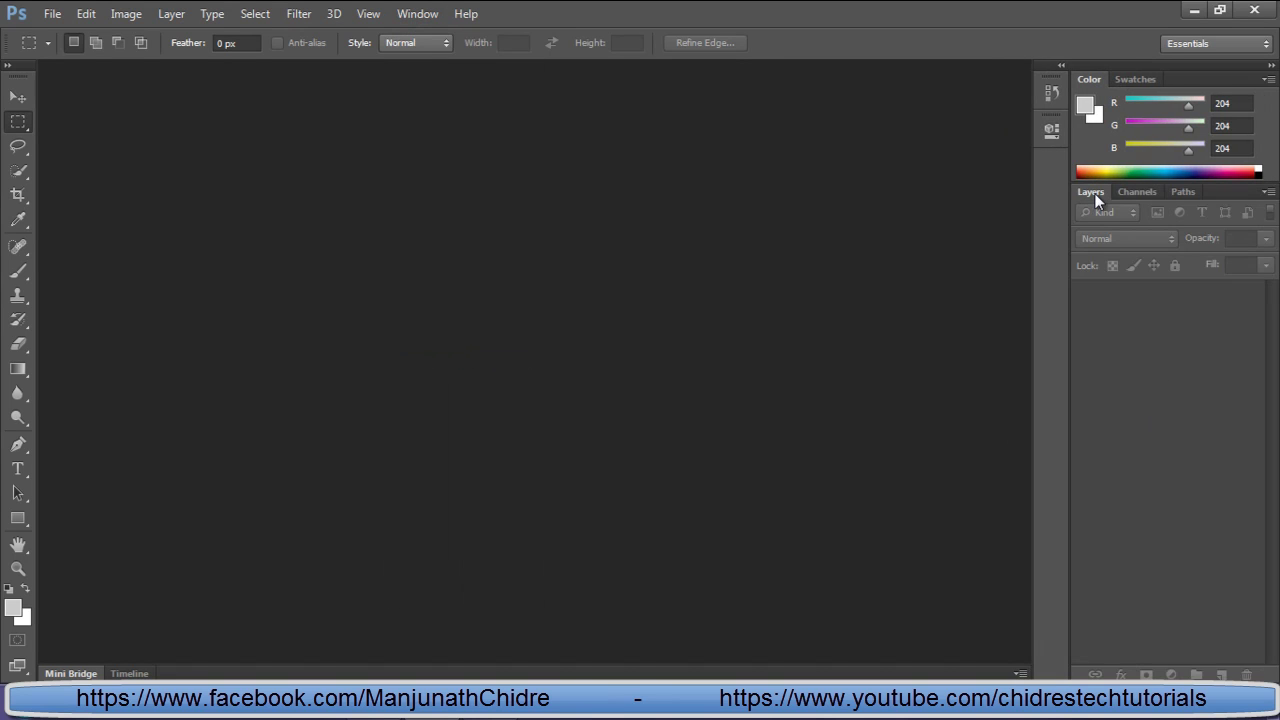
left_click(1150, 196)
left_click(1192, 193)
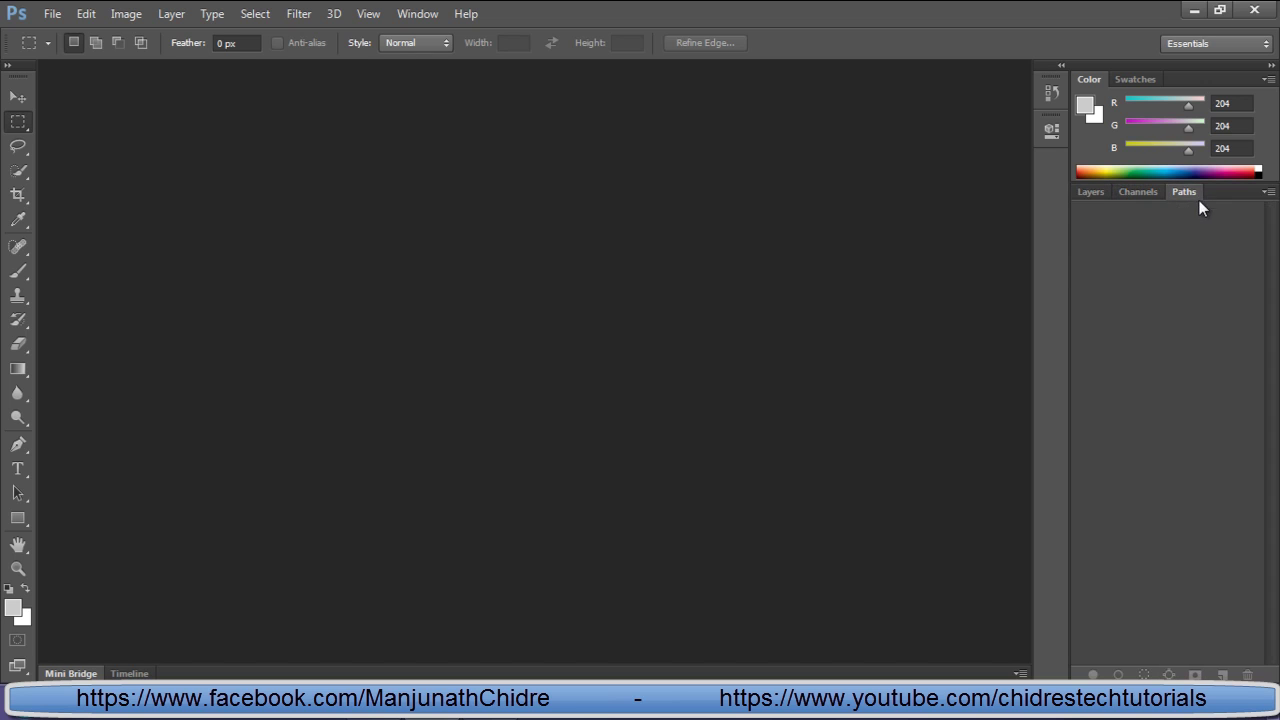
Step: Make Layers the active tab again and open the Window menu
left_click(1080, 194)
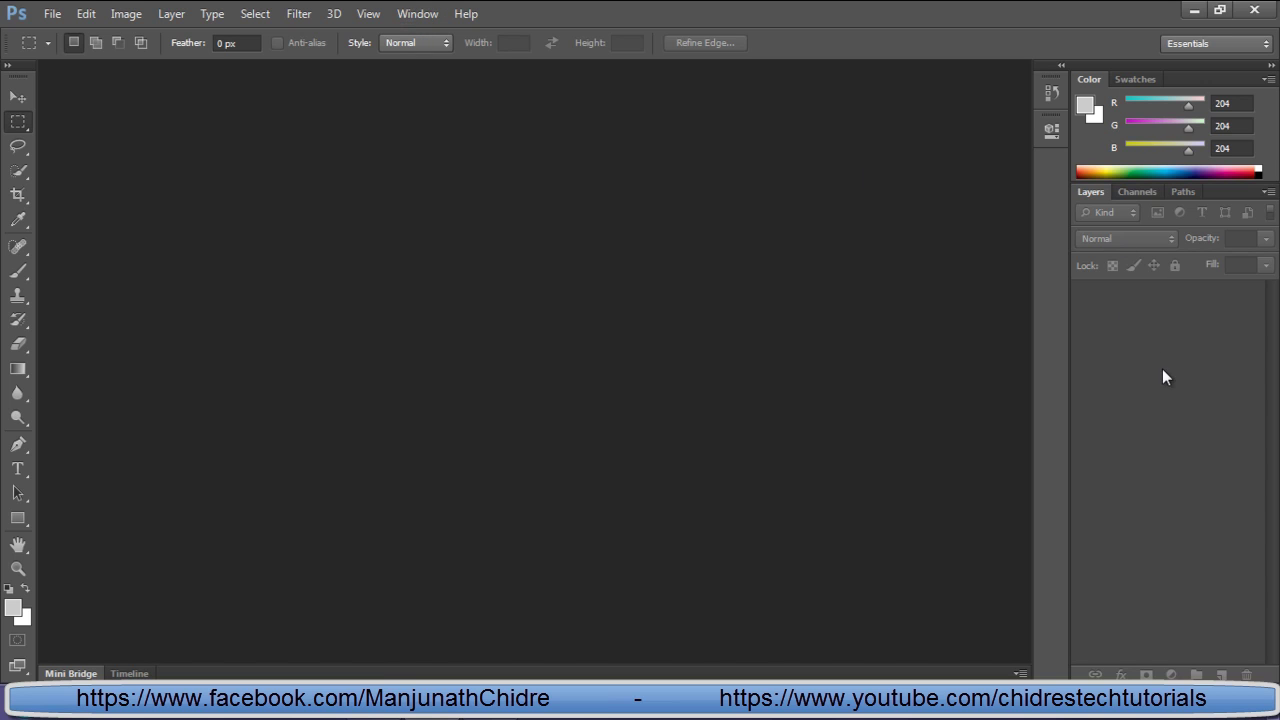
left_click(417, 13)
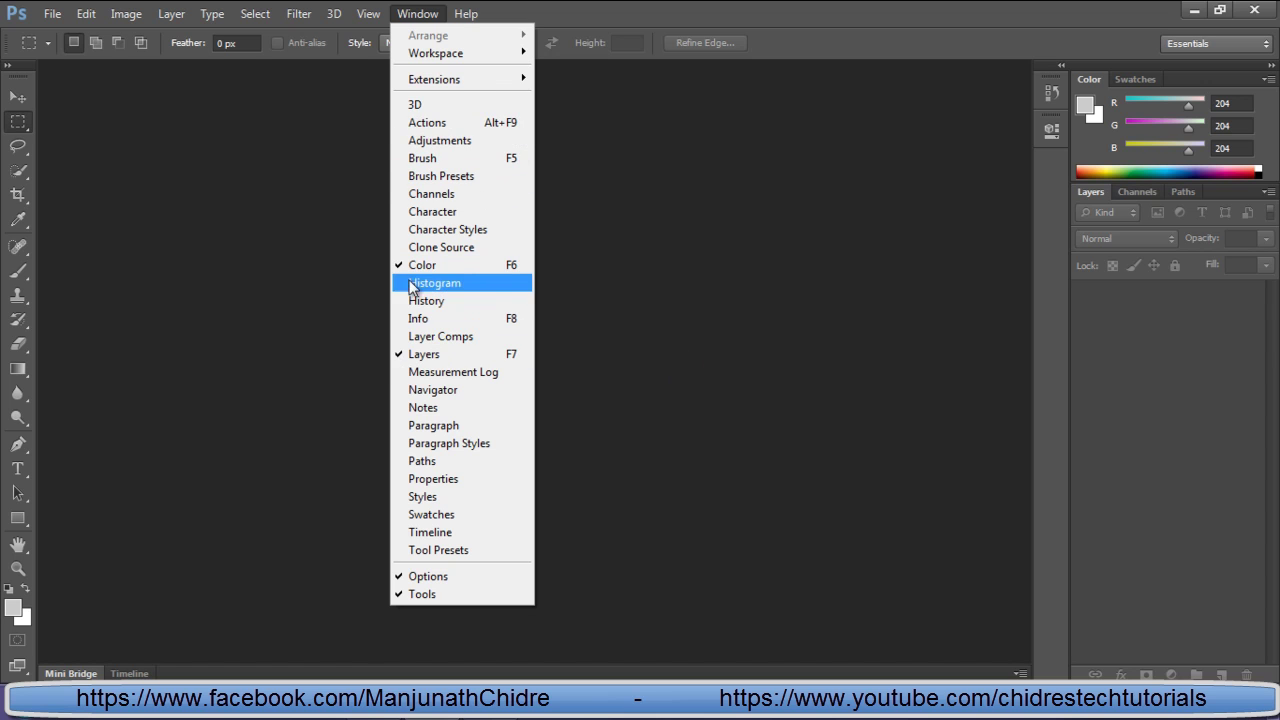
Step: Hide the Tools panel with Window > Tools, then show it again
left_click(422, 596)
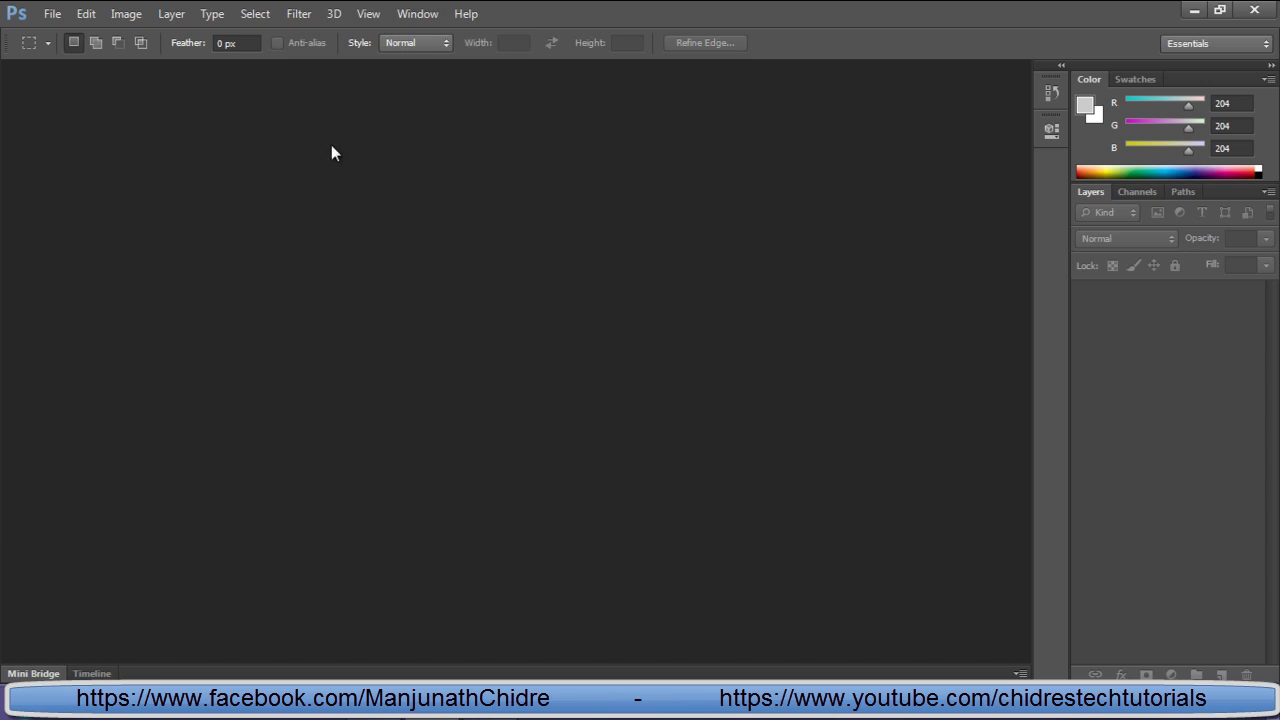
left_click(425, 15)
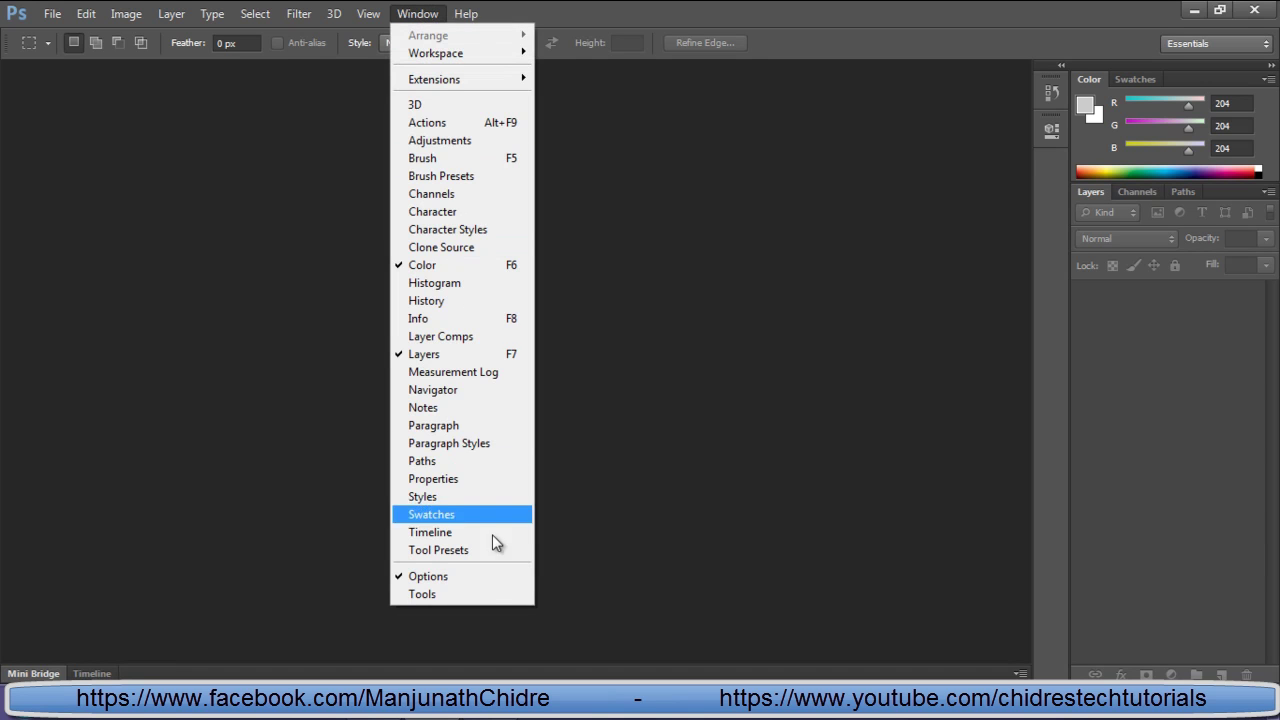
left_click(442, 594)
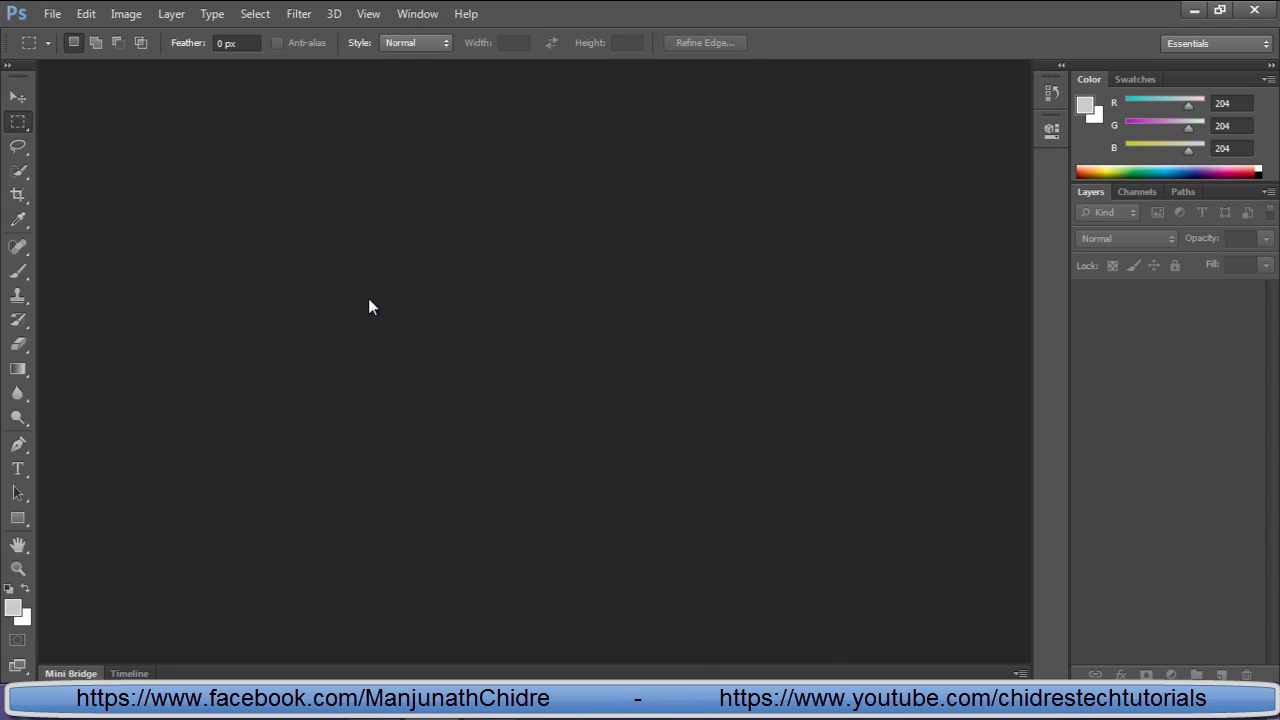
Step: Hide and restore the Options bar with Window > Options, then switch to Word
left_click(423, 14)
left_click(457, 576)
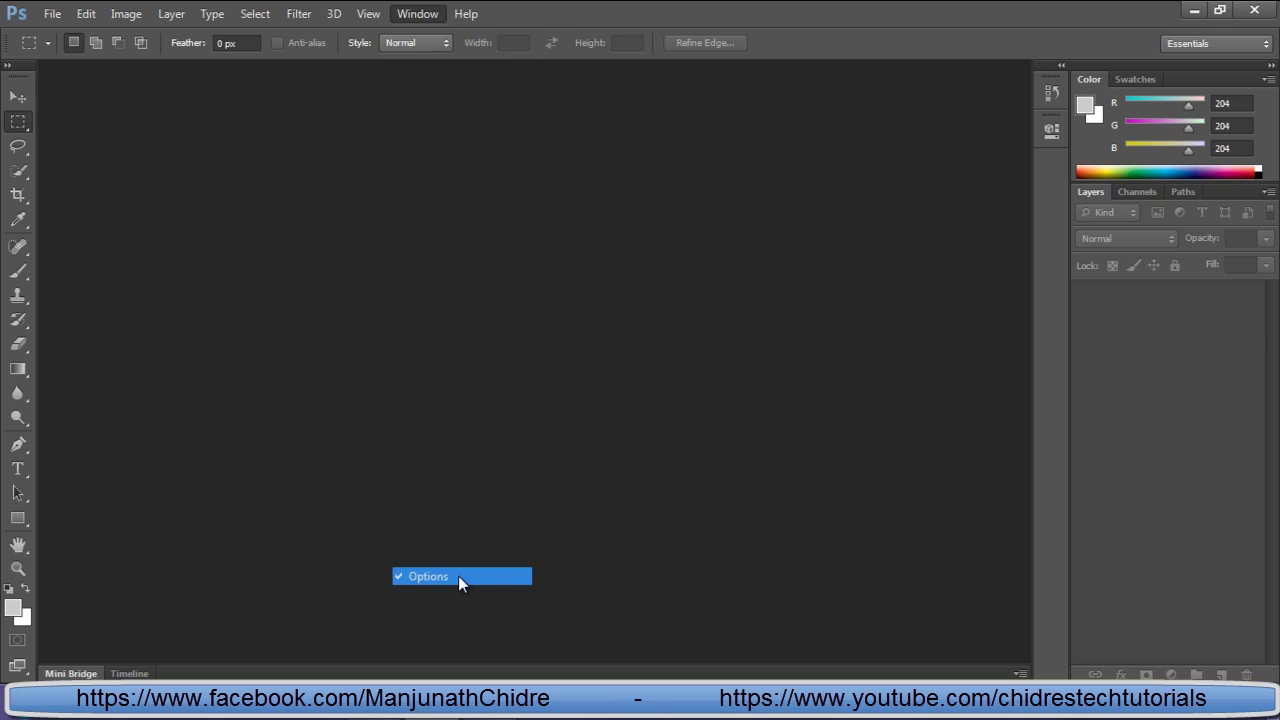
left_click(417, 14)
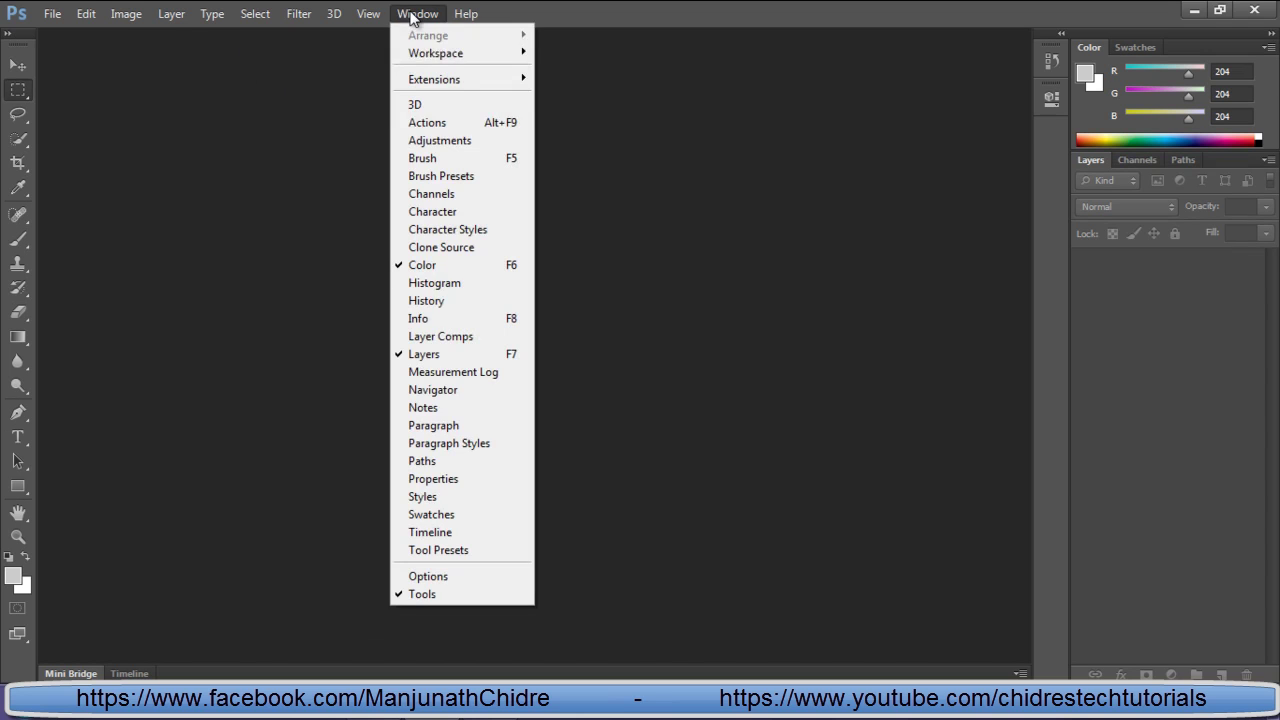
left_click(440, 575)
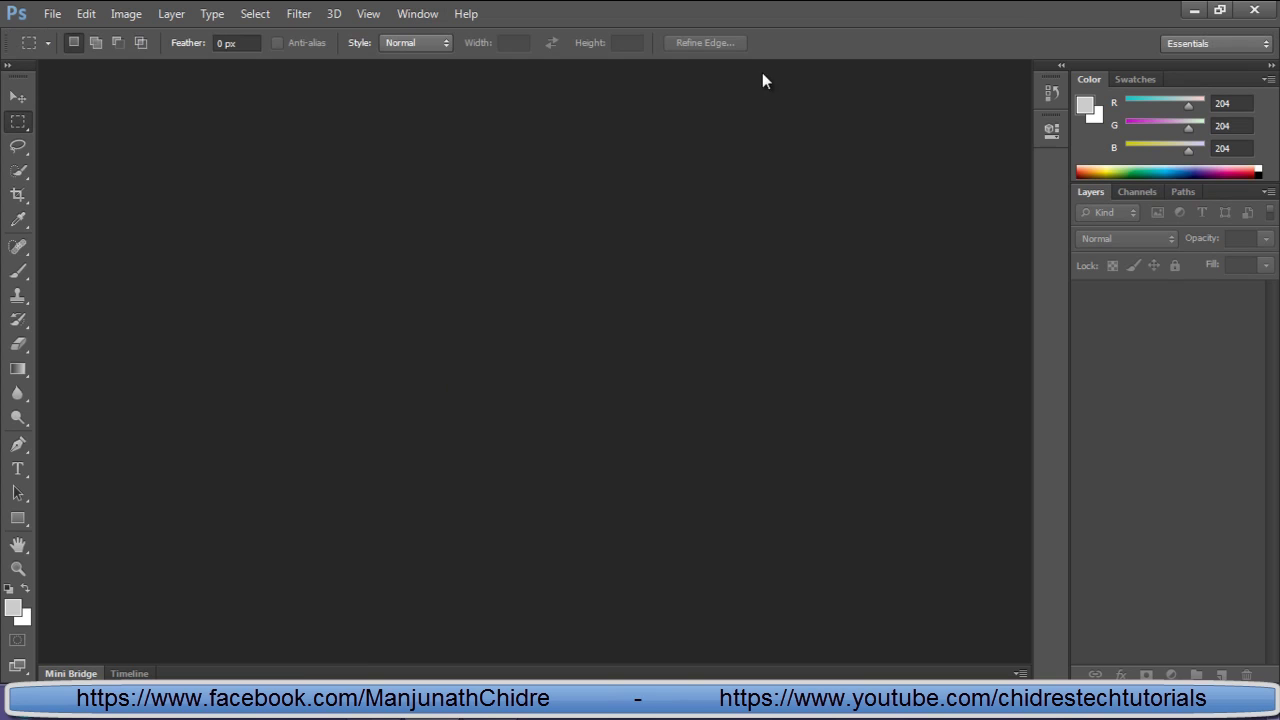
key("alt+Tab")
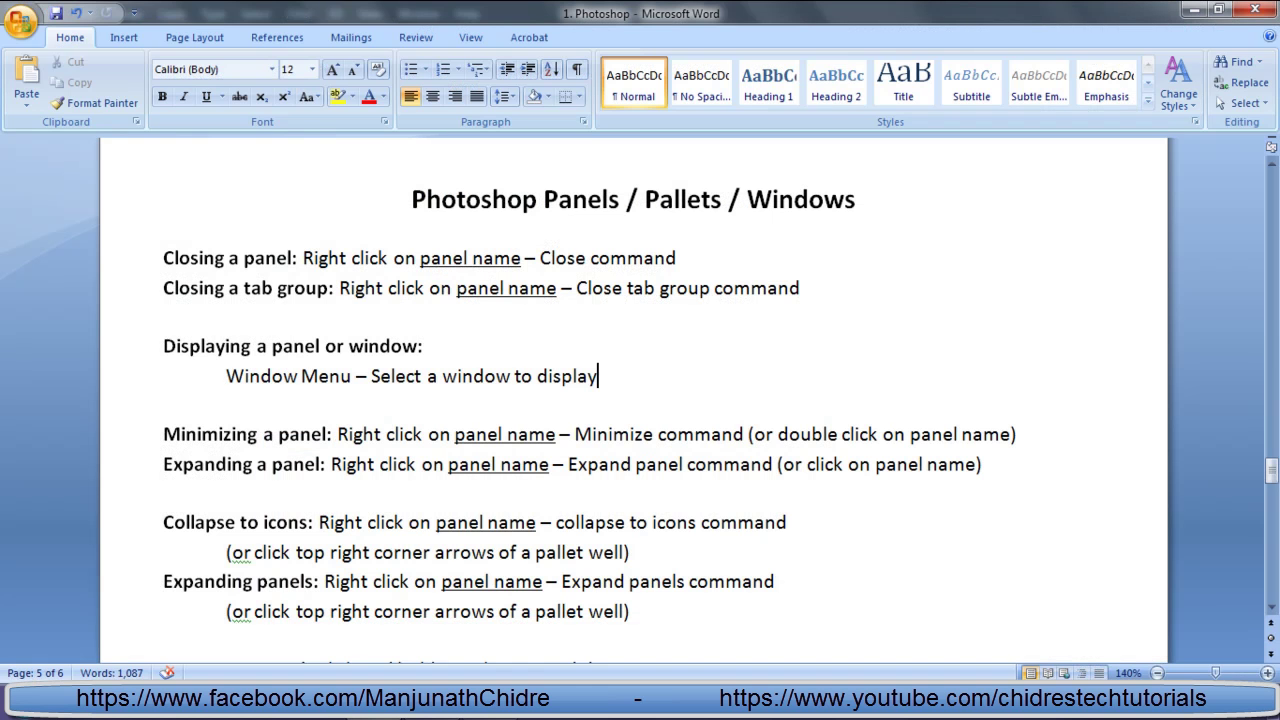
Step: Scroll the notes and highlight the instruction for minimizing a panel
left_click(600, 376)
scroll(700, 354, "down", 2)
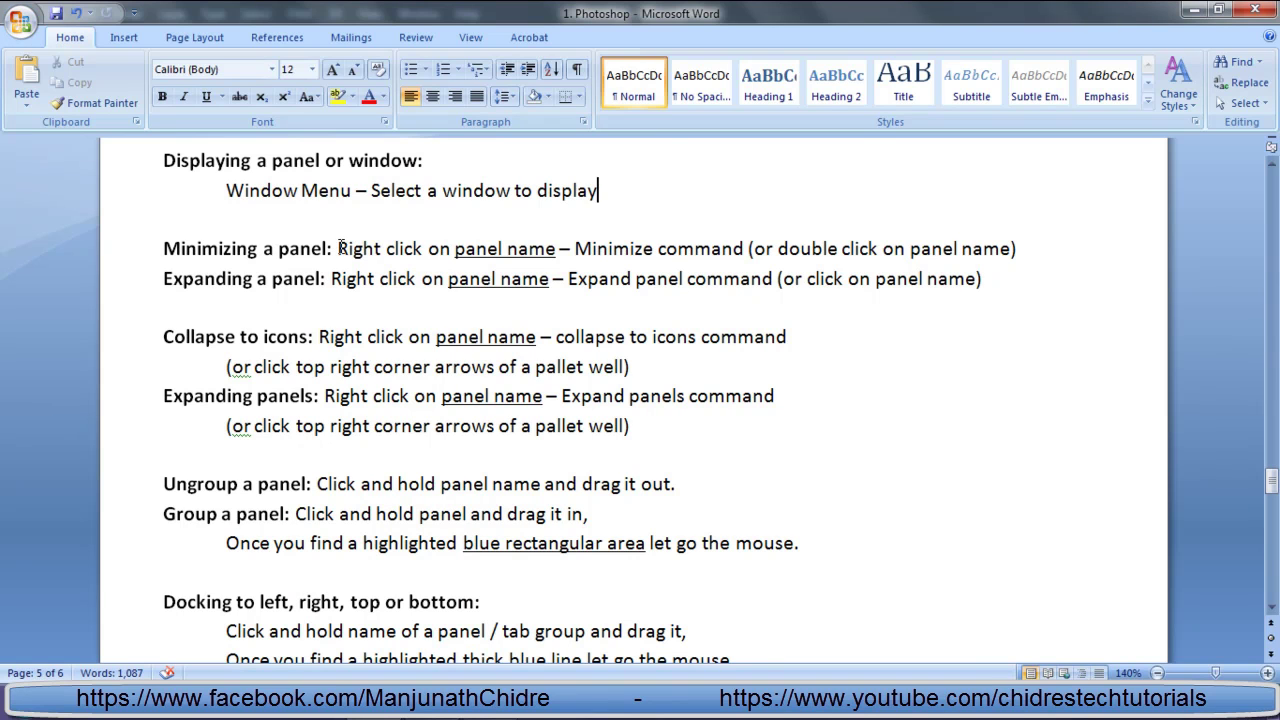
left_click_drag(334, 248, 692, 246)
left_click(574, 248)
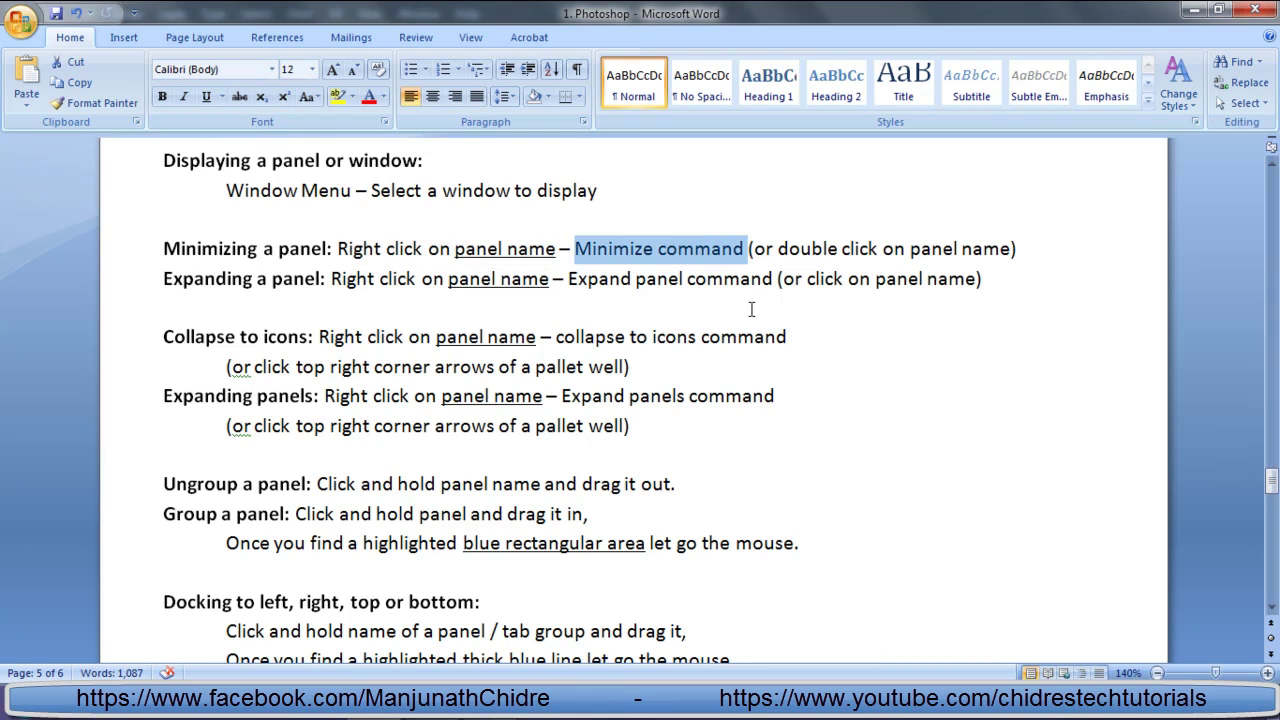
Step: Highlight the 'Expanding a panel' heading and its Expand panel instruction
left_click_drag(163, 278, 688, 278)
left_click(416, 307)
left_click(616, 309)
left_click(708, 278)
left_click(761, 309)
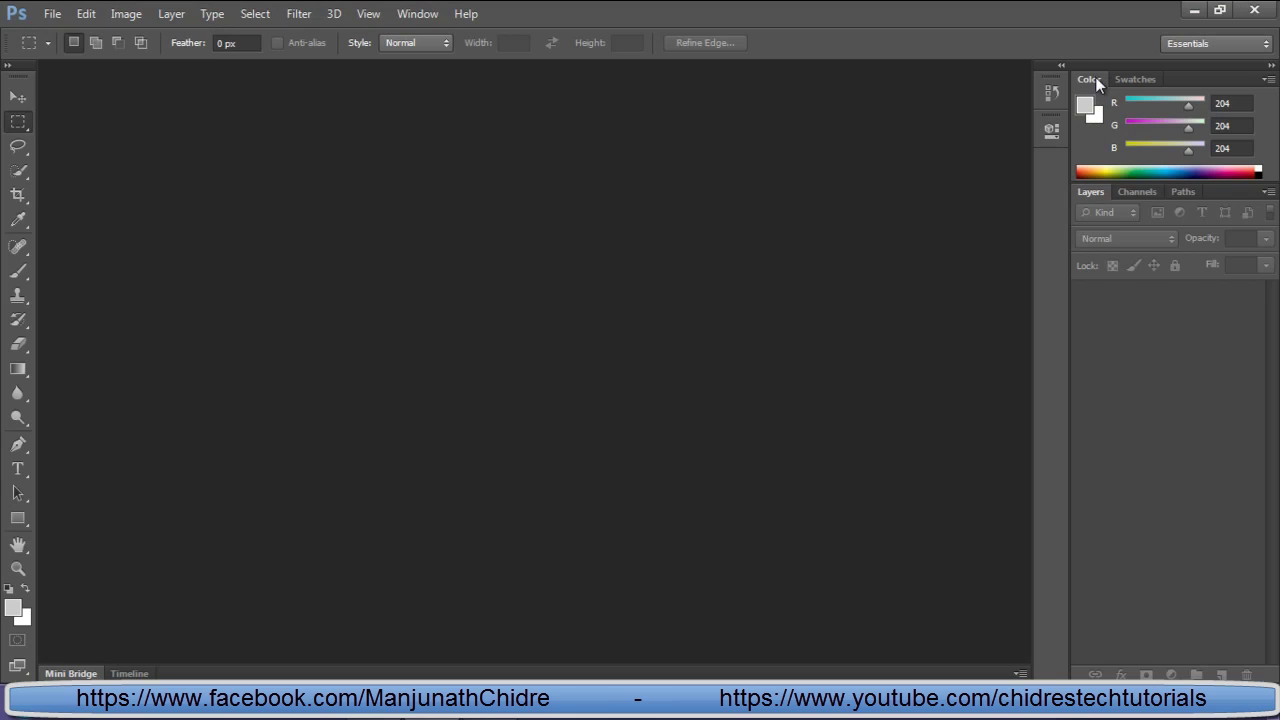
right_click(1095, 79)
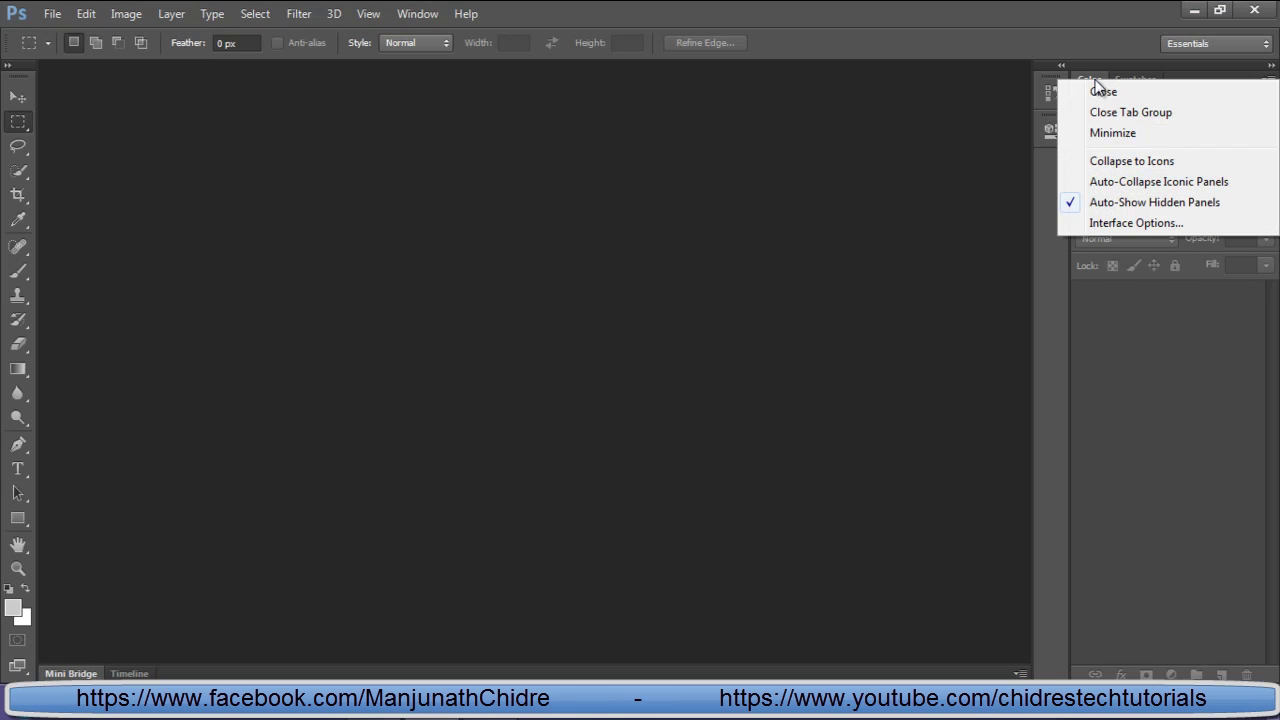
left_click(1112, 134)
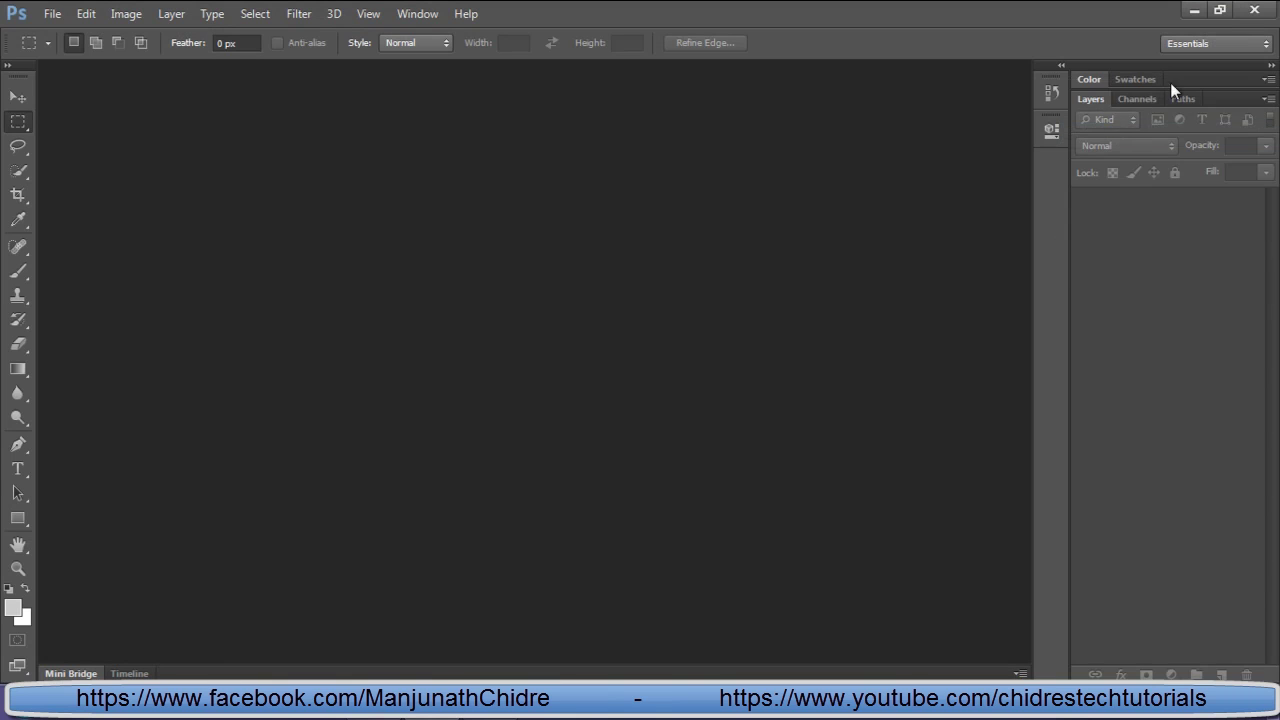
right_click(1090, 79)
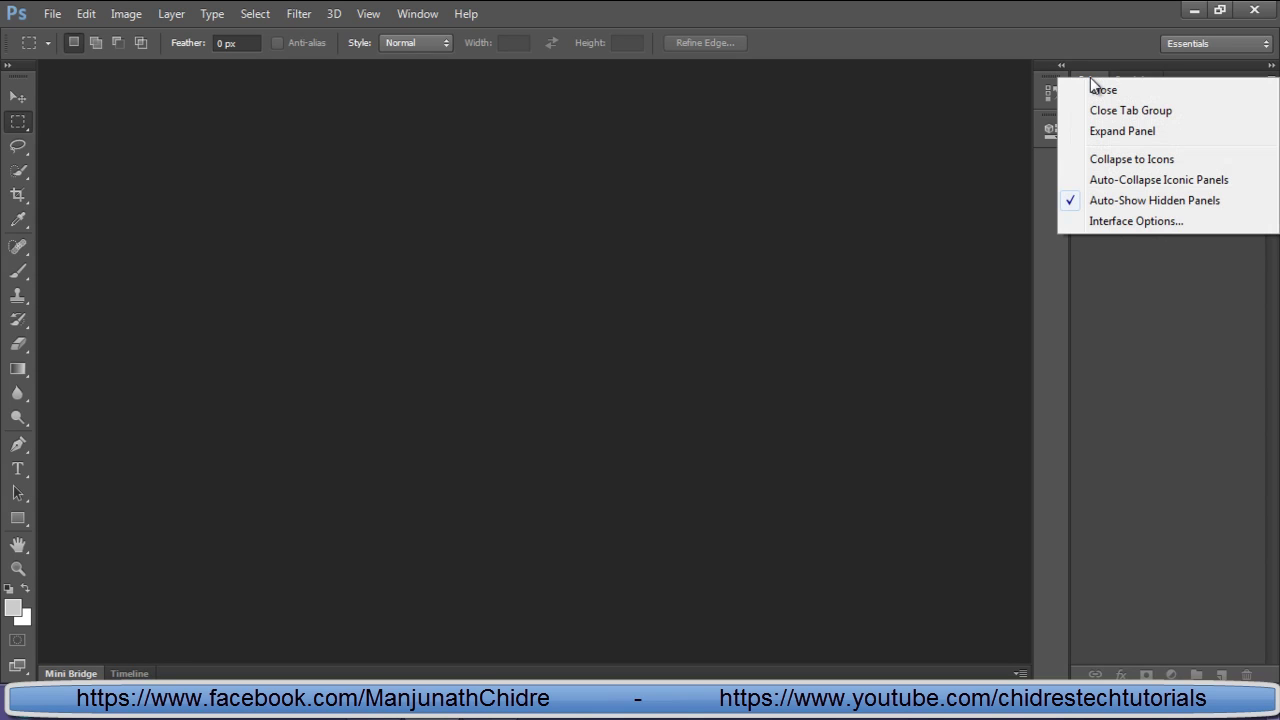
left_click(1116, 140)
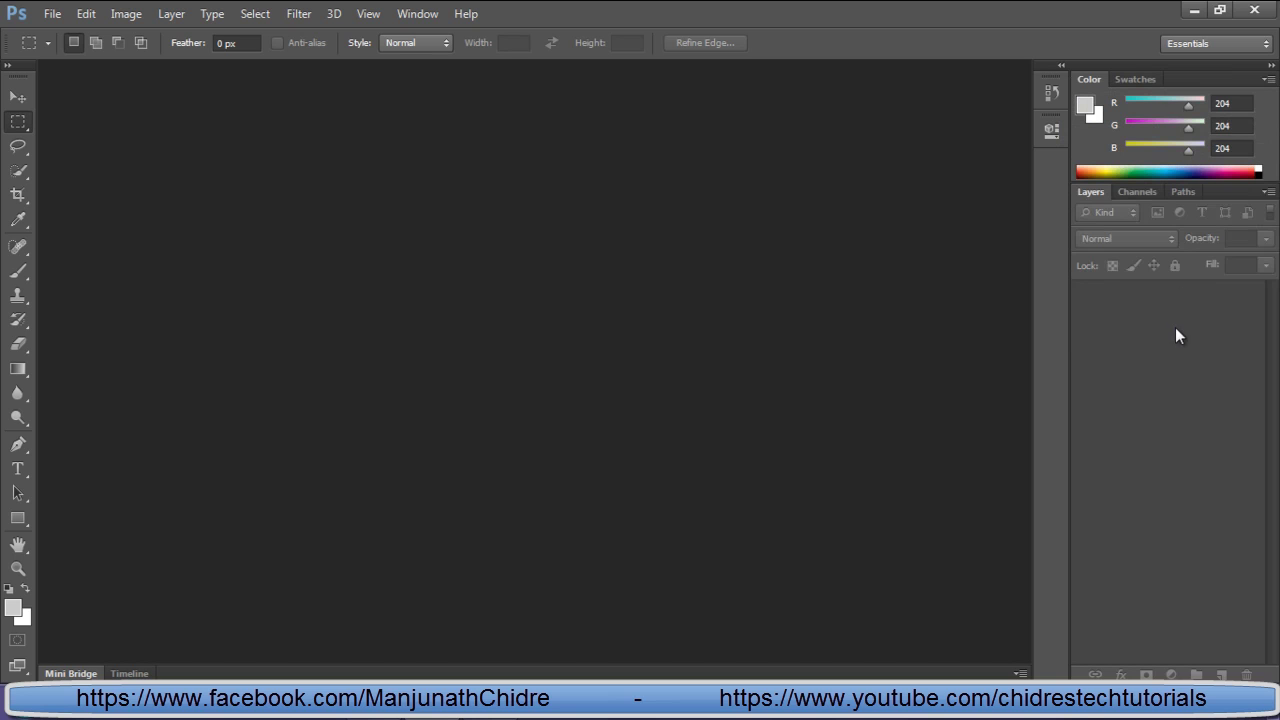
right_click(1097, 192)
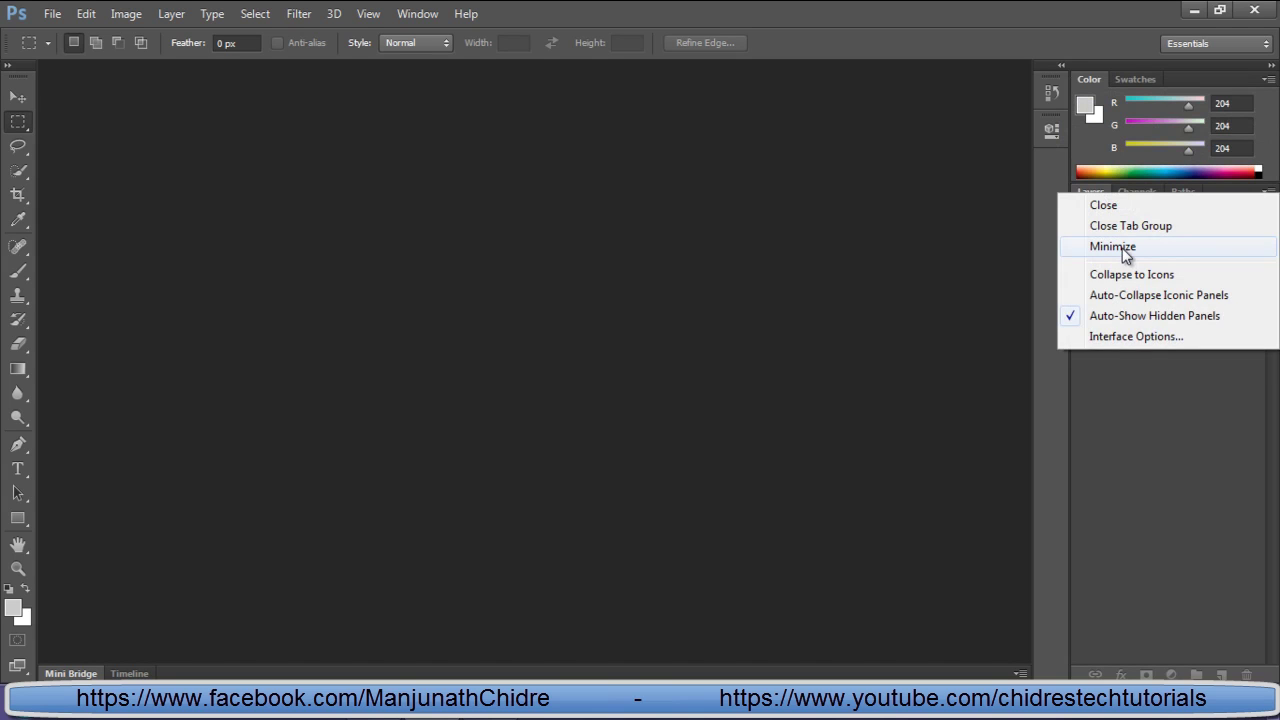
left_click(1119, 246)
right_click(1098, 192)
left_click(1118, 248)
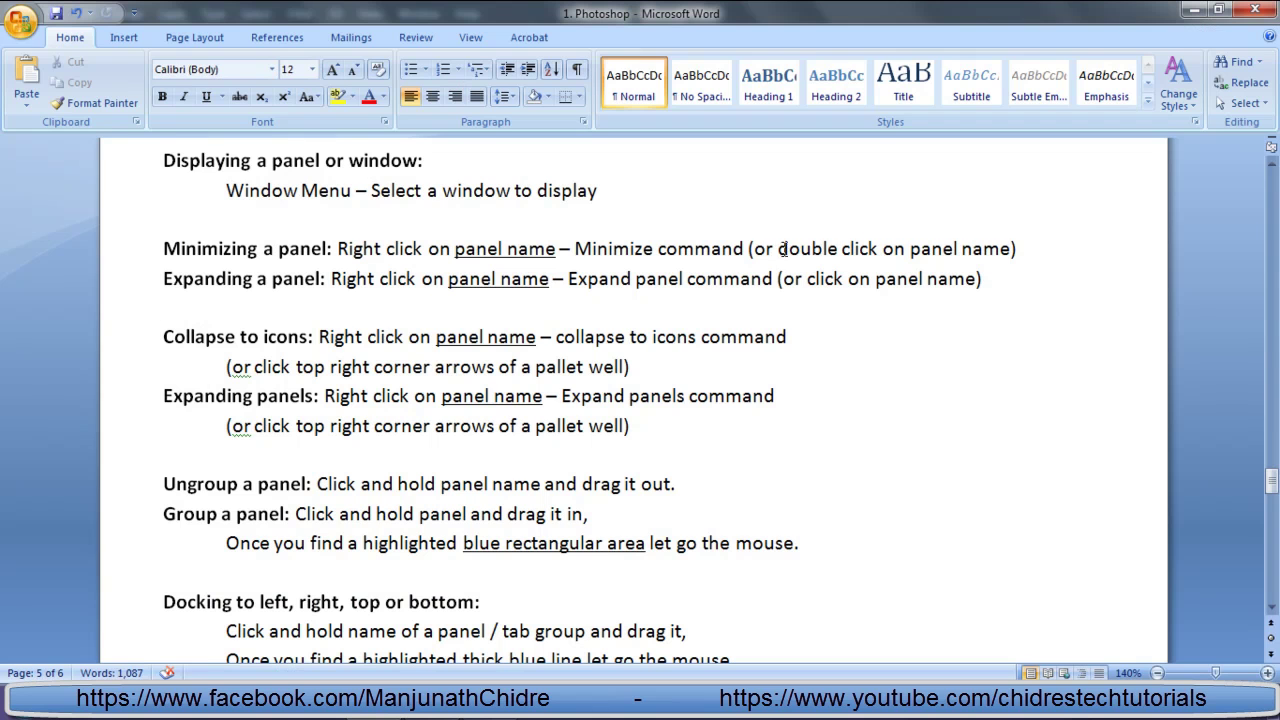
left_click_drag(779, 248, 1010, 252)
left_click(1016, 314)
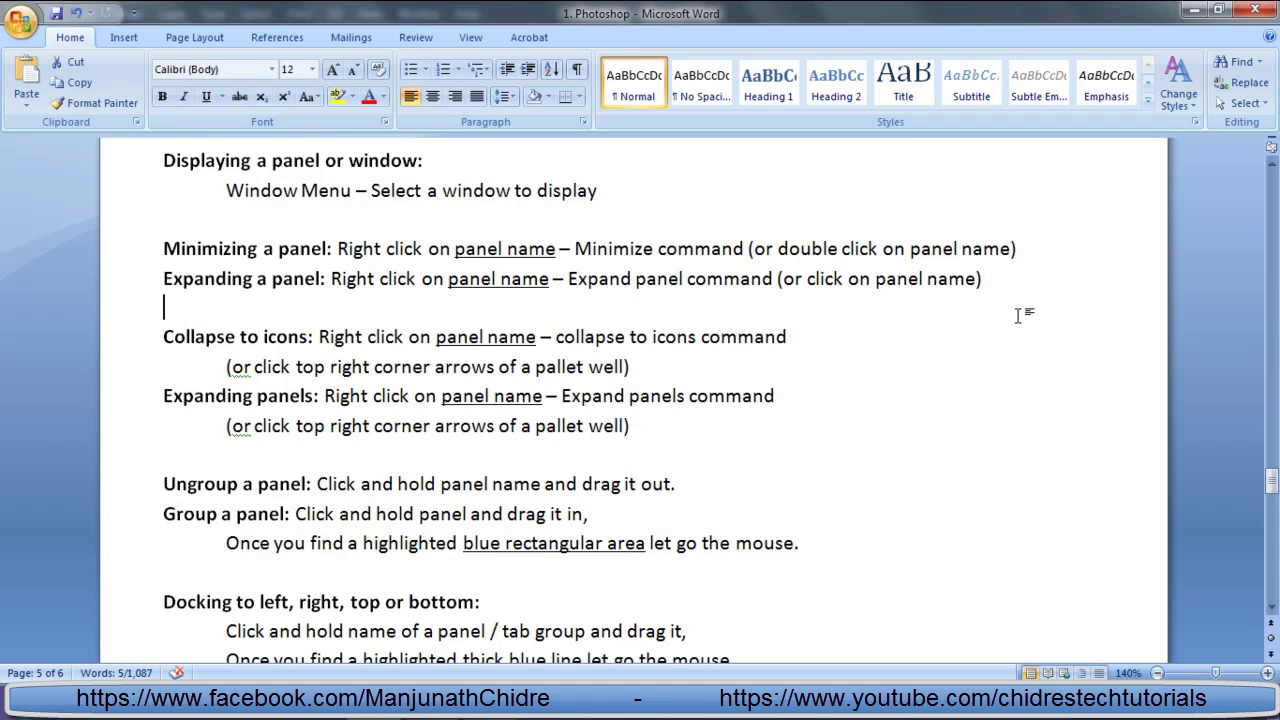
left_click_drag(806, 279, 995, 285)
left_click(928, 337)
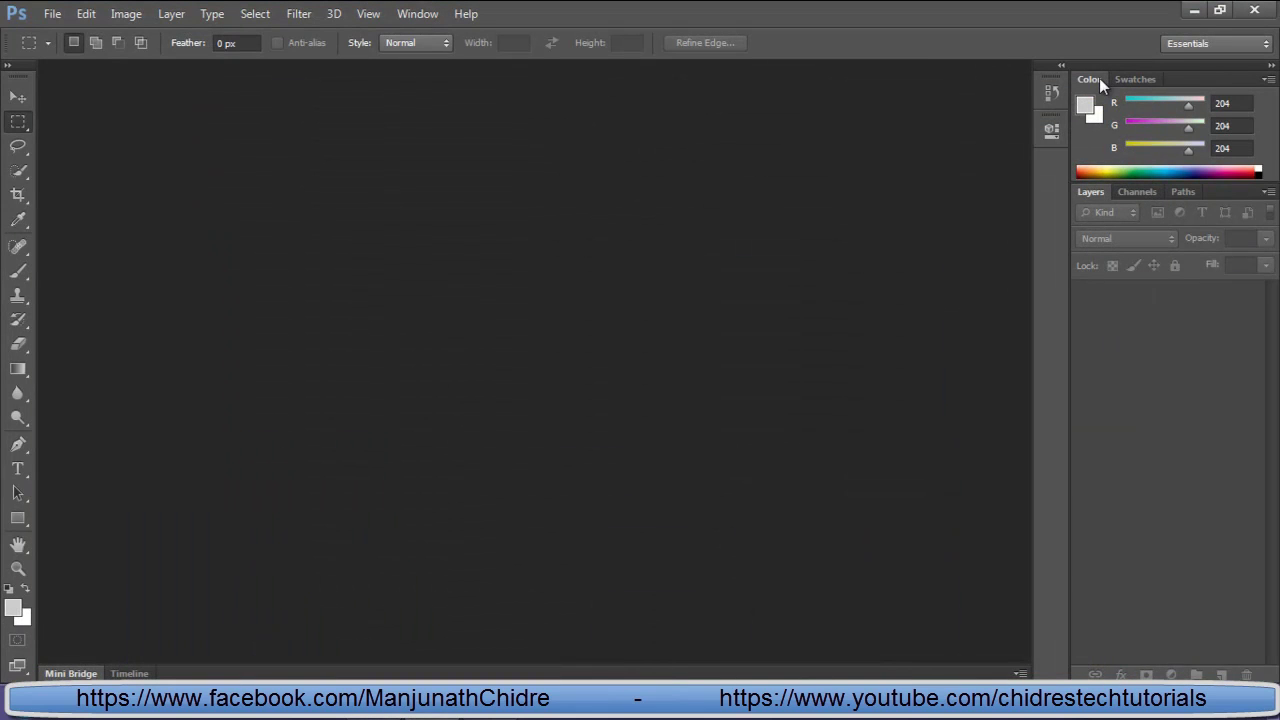
Step: Collapse and re-expand the Color and Layers groups by double-clicking their tabs, then return to Word
double_click(1090, 79)
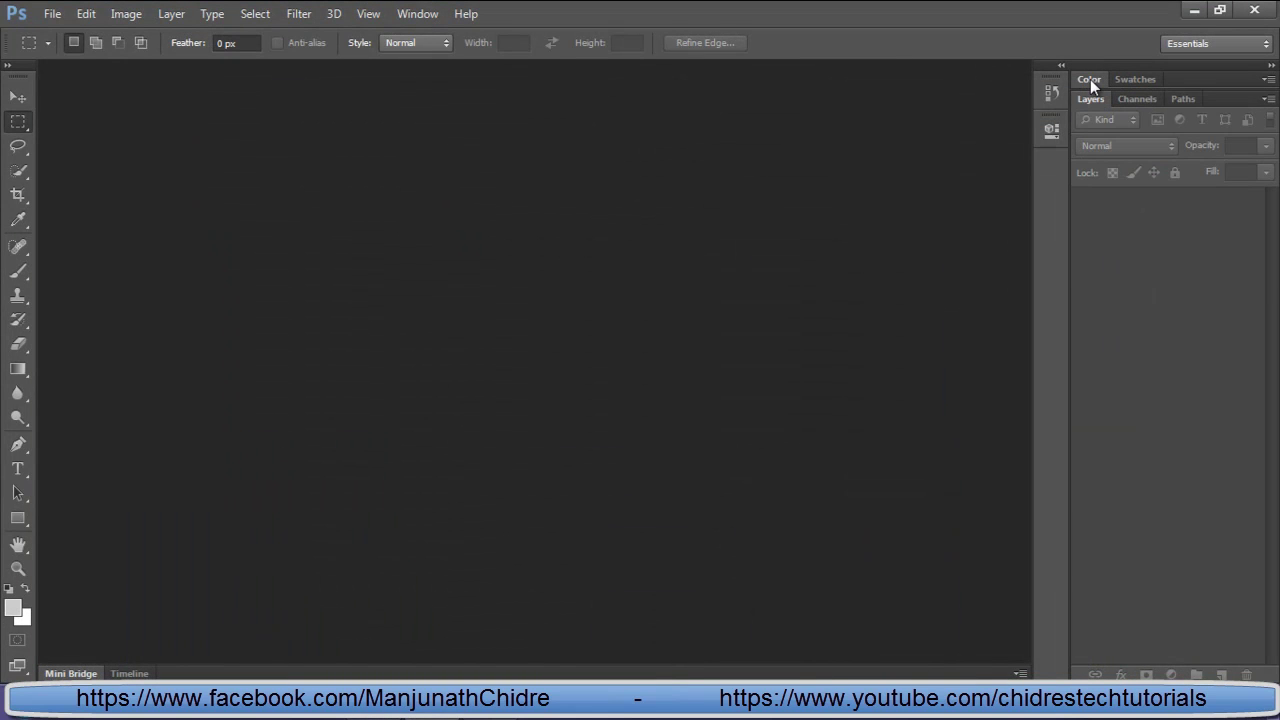
double_click(1091, 78)
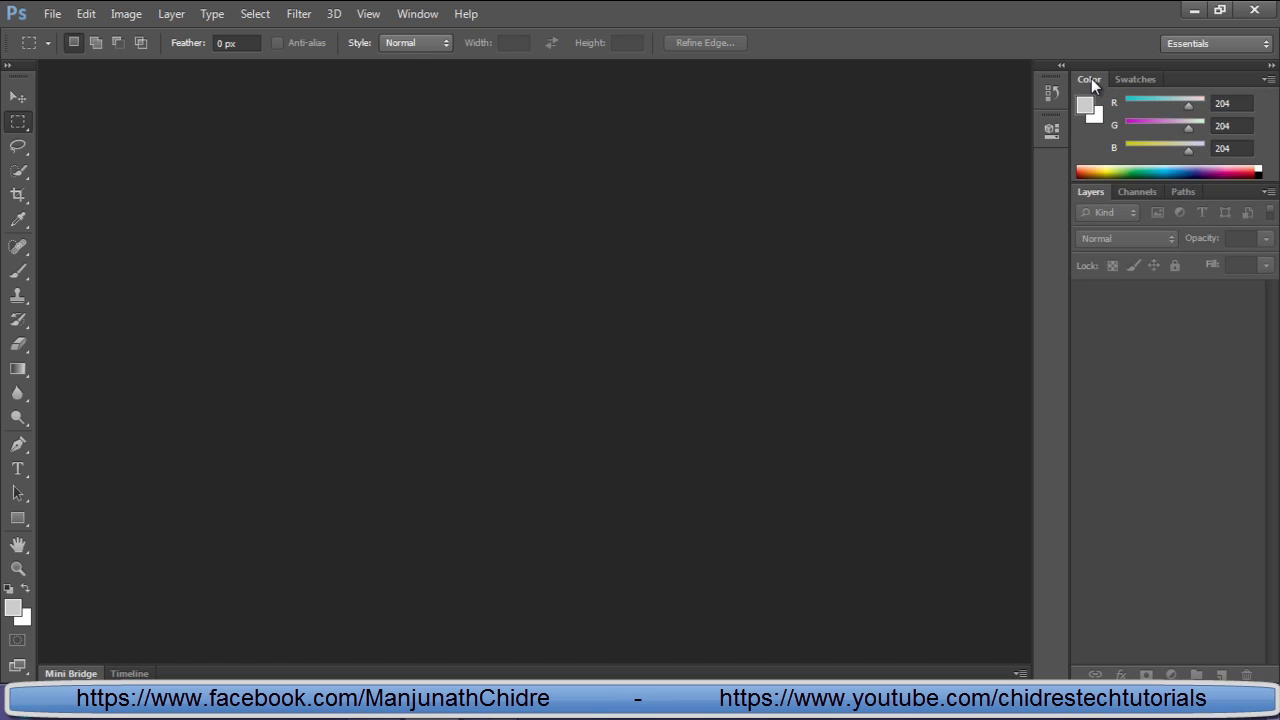
double_click(1088, 192)
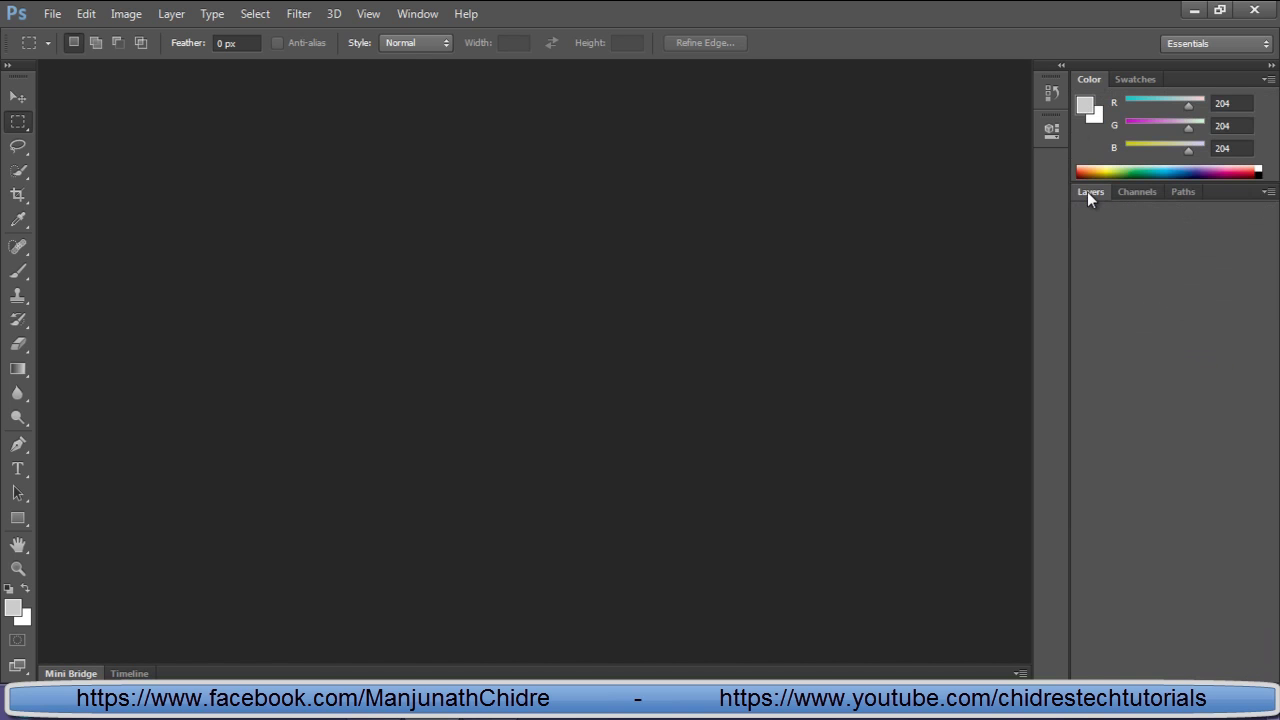
double_click(1087, 192)
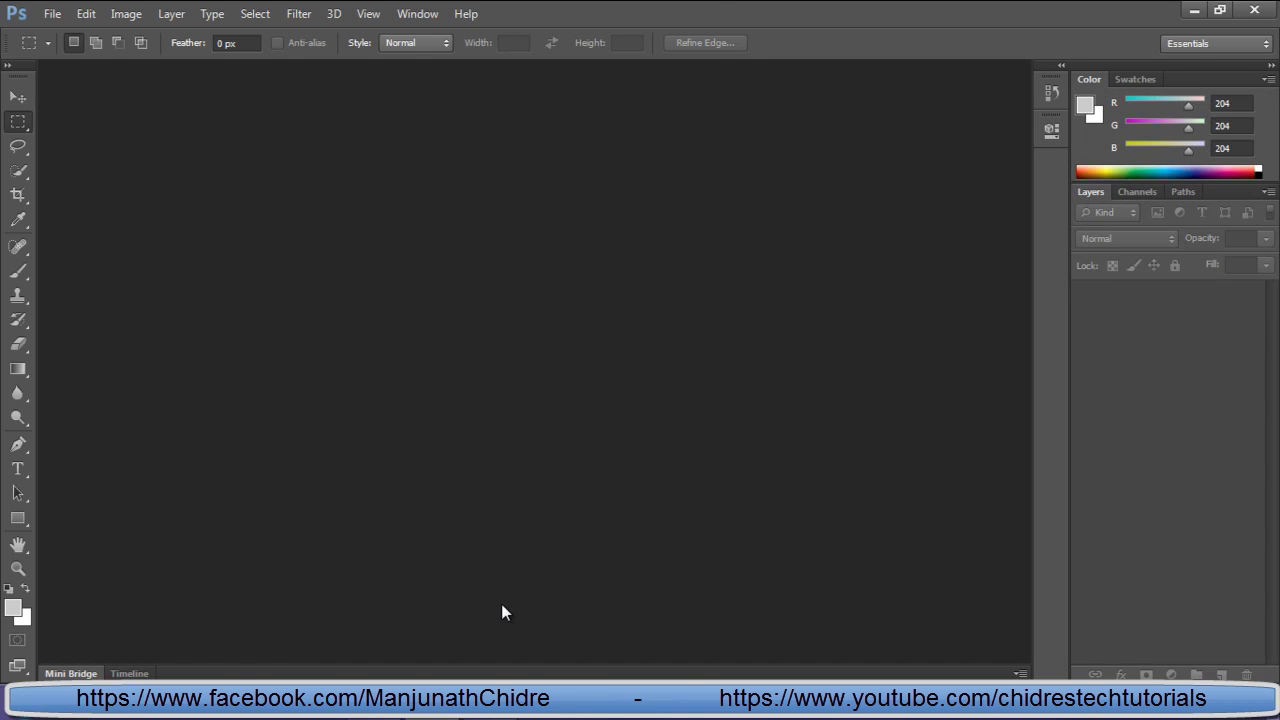
left_click(480, 705)
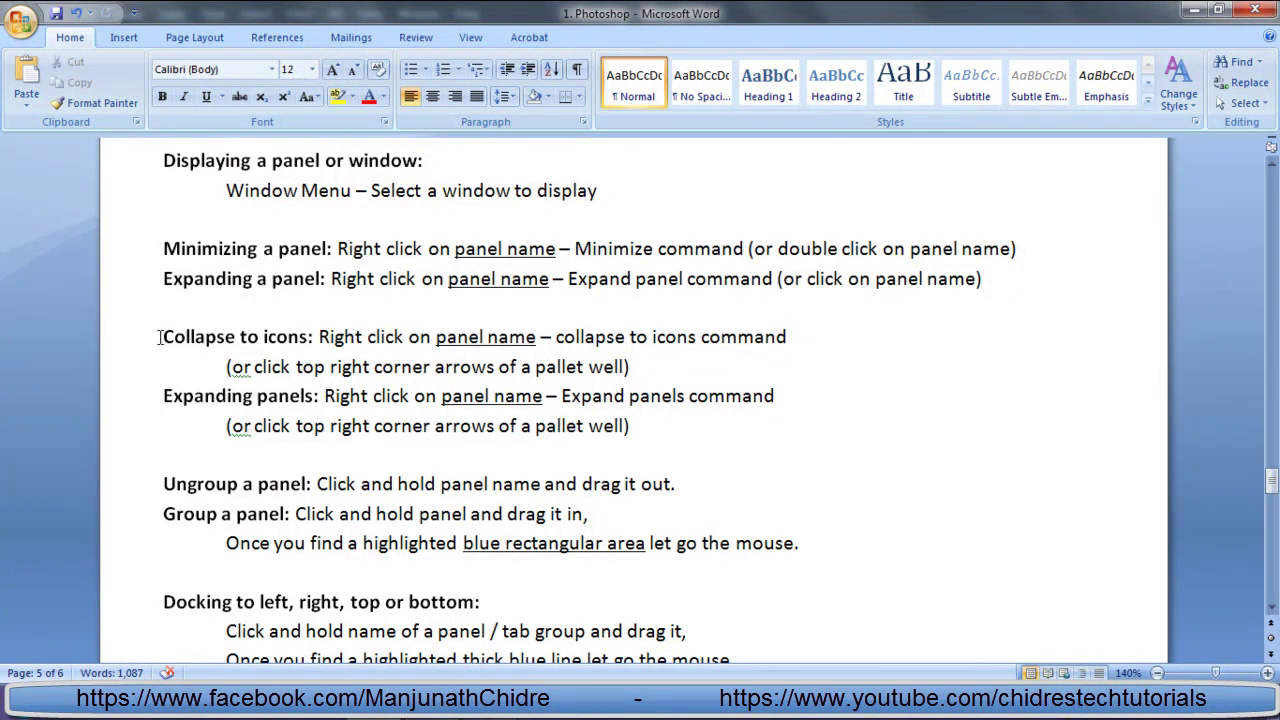
Step: Highlight the 'Collapse to icons' heading and its right-click instruction in the notes
left_click_drag(164, 337, 555, 341)
left_click(632, 425)
left_click(760, 372)
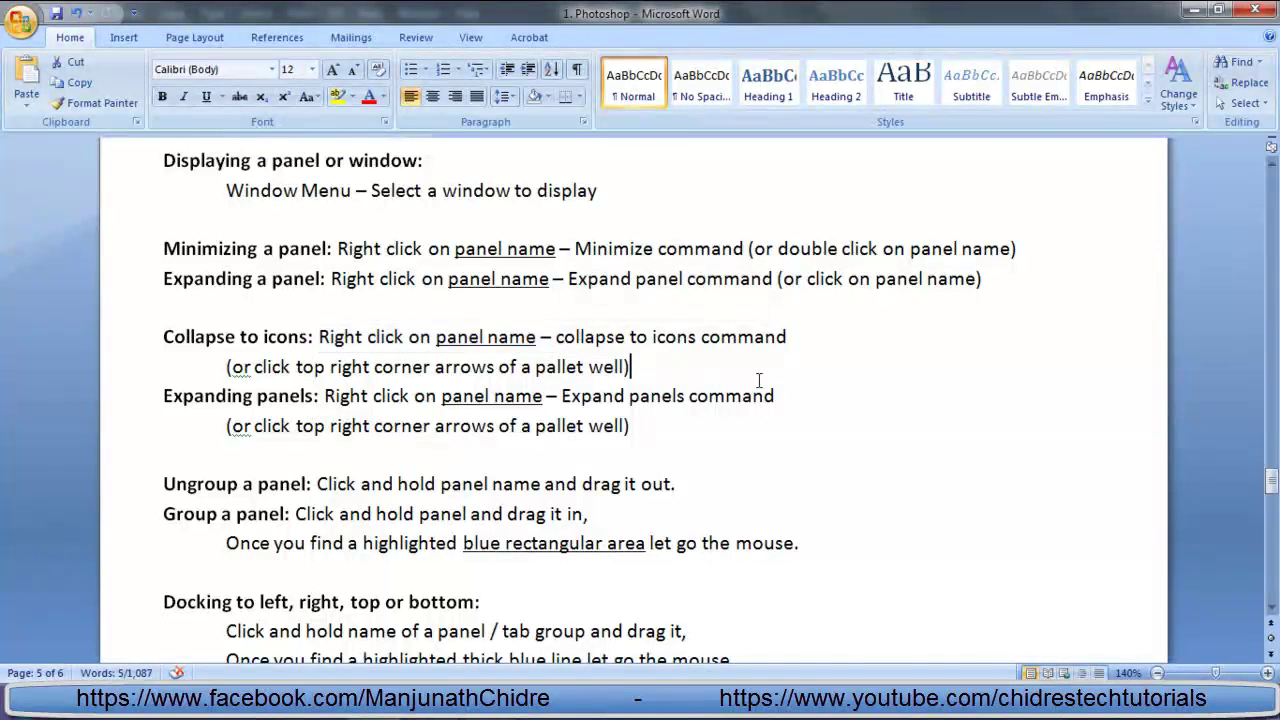
left_click_drag(318, 337, 783, 337)
left_click(686, 371)
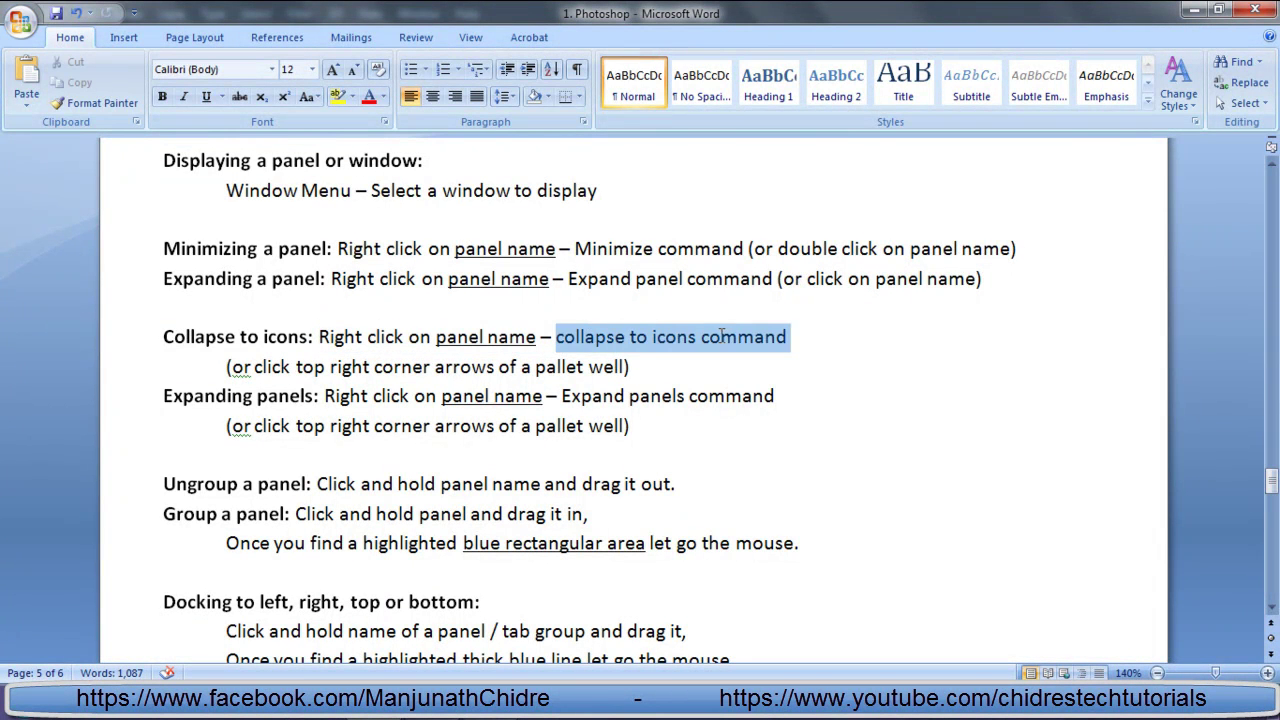
left_click(837, 360)
Step: Highlight the 'Expanding panels' instruction, then switch back to Photoshop
left_click(146, 404)
left_click(437, 396)
left_click_drag(440, 396, 774, 396)
left_click(630, 426)
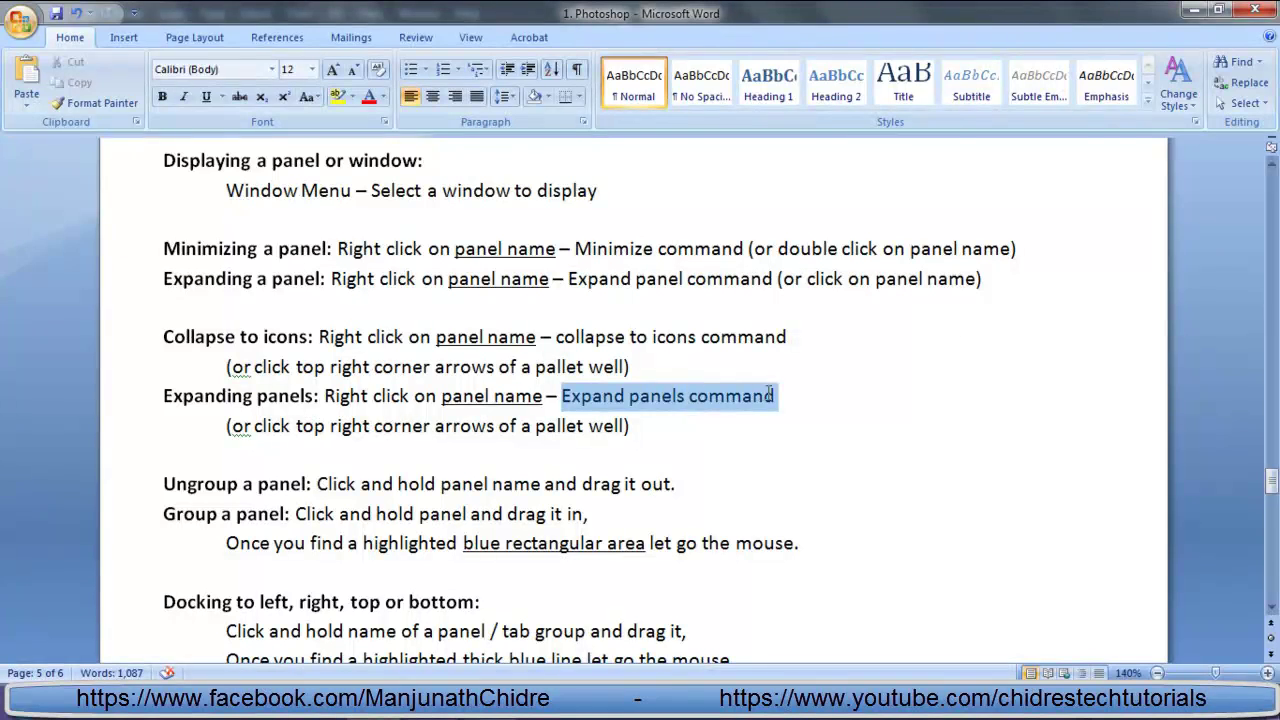
left_click(829, 433)
key("alt+Tab")
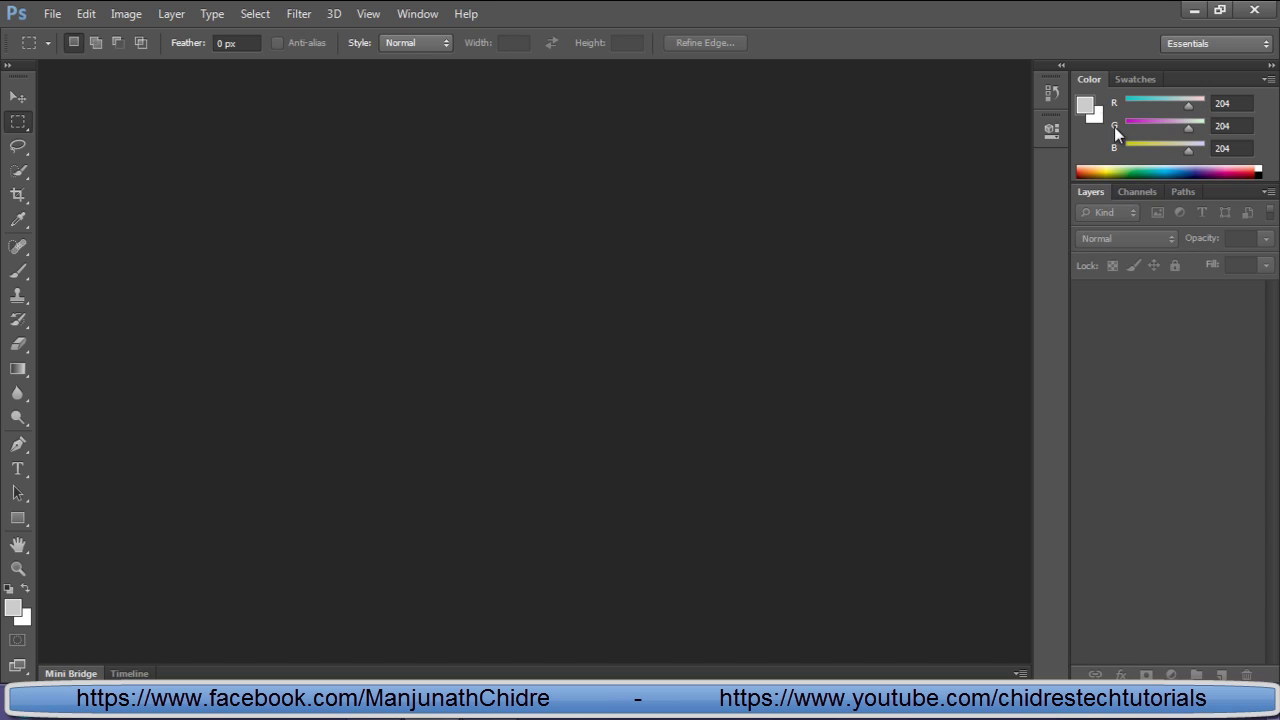
Step: Collapse the Color/Layers dock to icons, then pop Color, Layers and Channels open and shut from their icons
right_click(1091, 80)
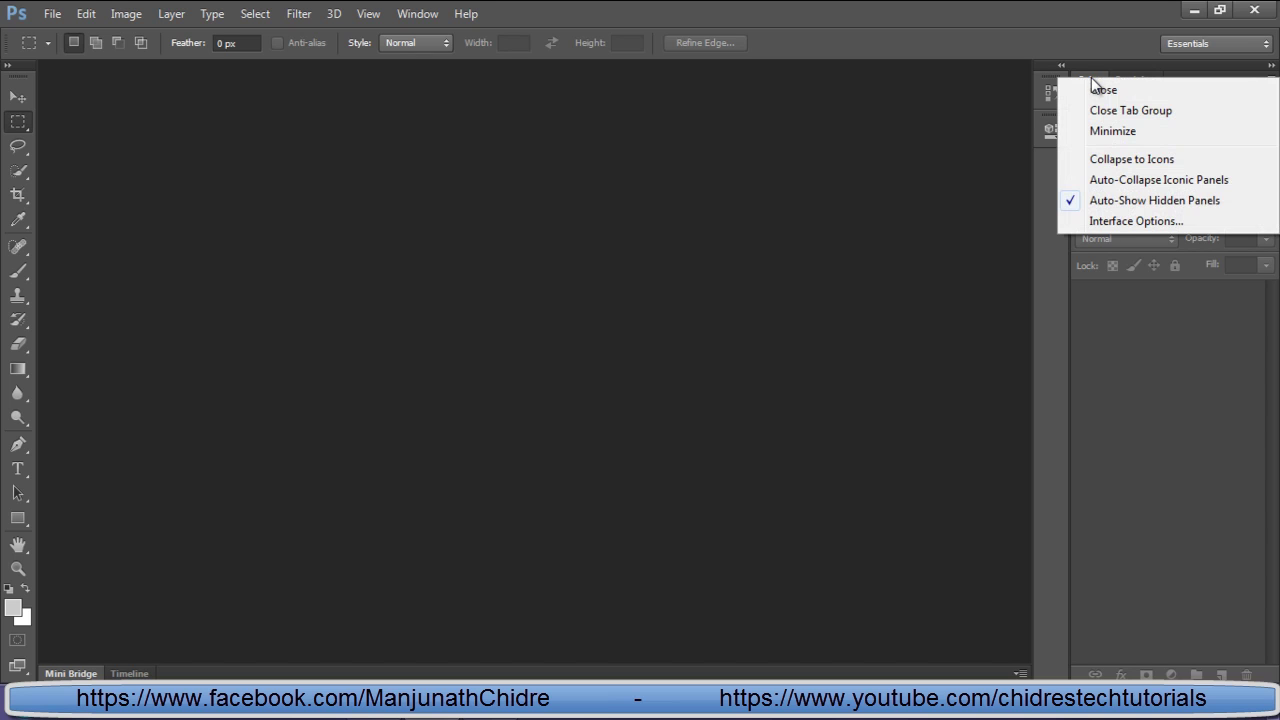
left_click(1142, 160)
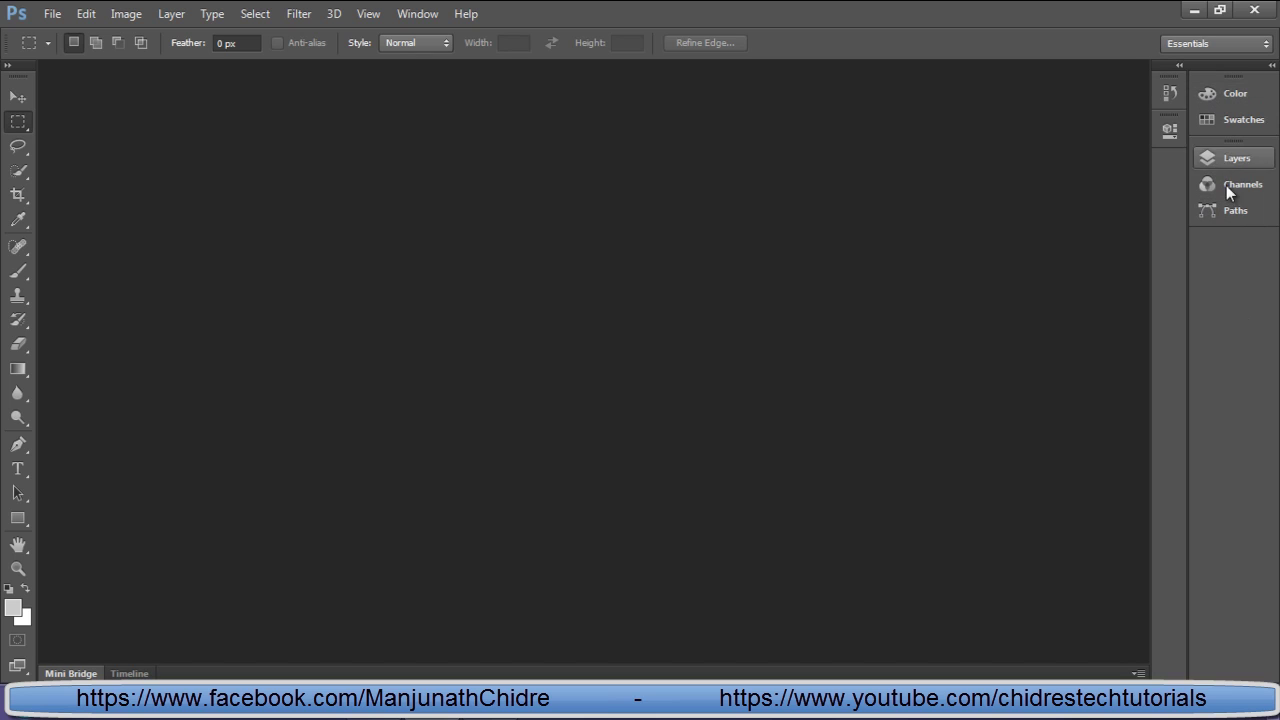
left_click(1236, 94)
left_click(1236, 94)
left_click(1238, 160)
left_click(1246, 168)
left_click(1246, 186)
left_click(1246, 186)
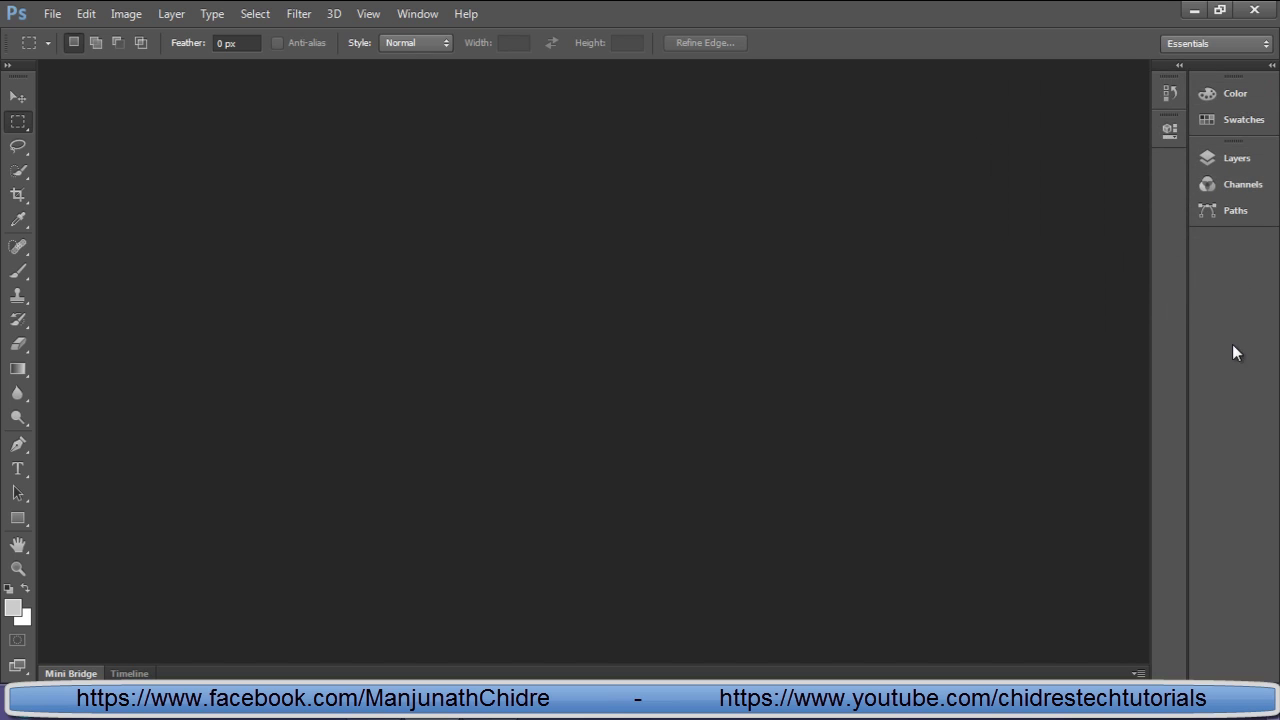
Step: Expand the dock to full panels, collapse it to icons again, re-expand it, then return to Word
right_click(1262, 103)
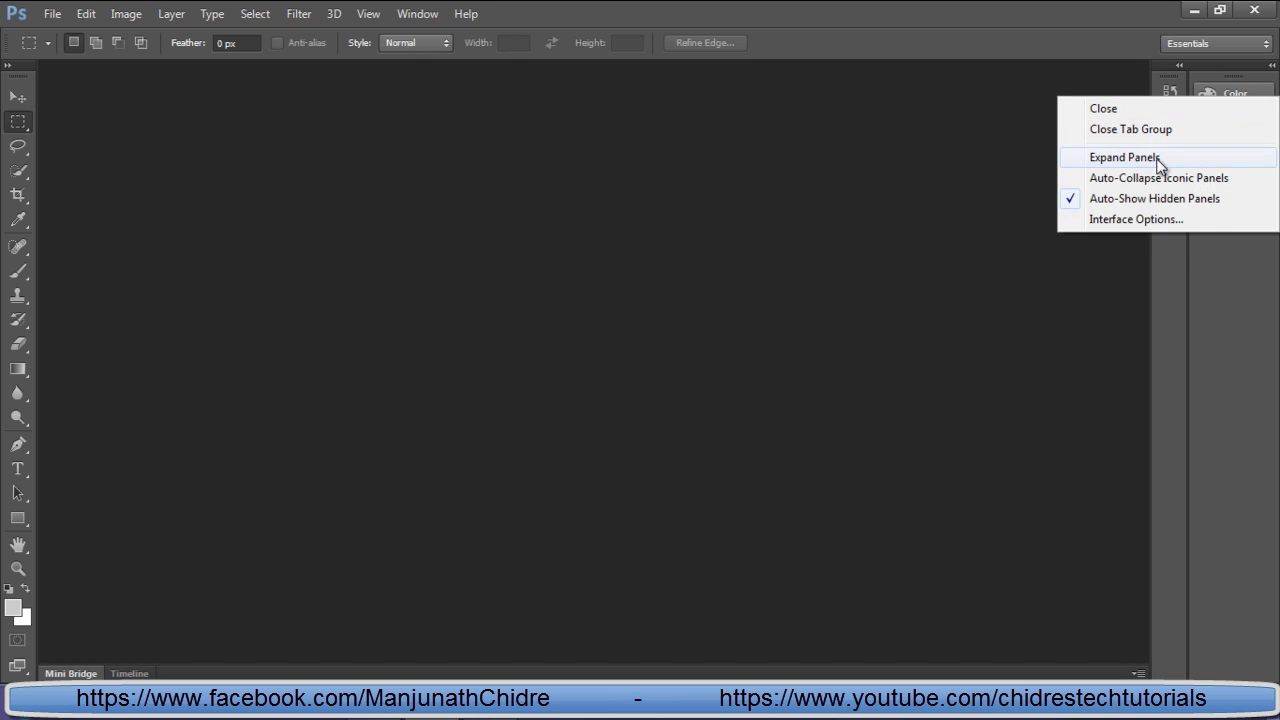
left_click(1125, 157)
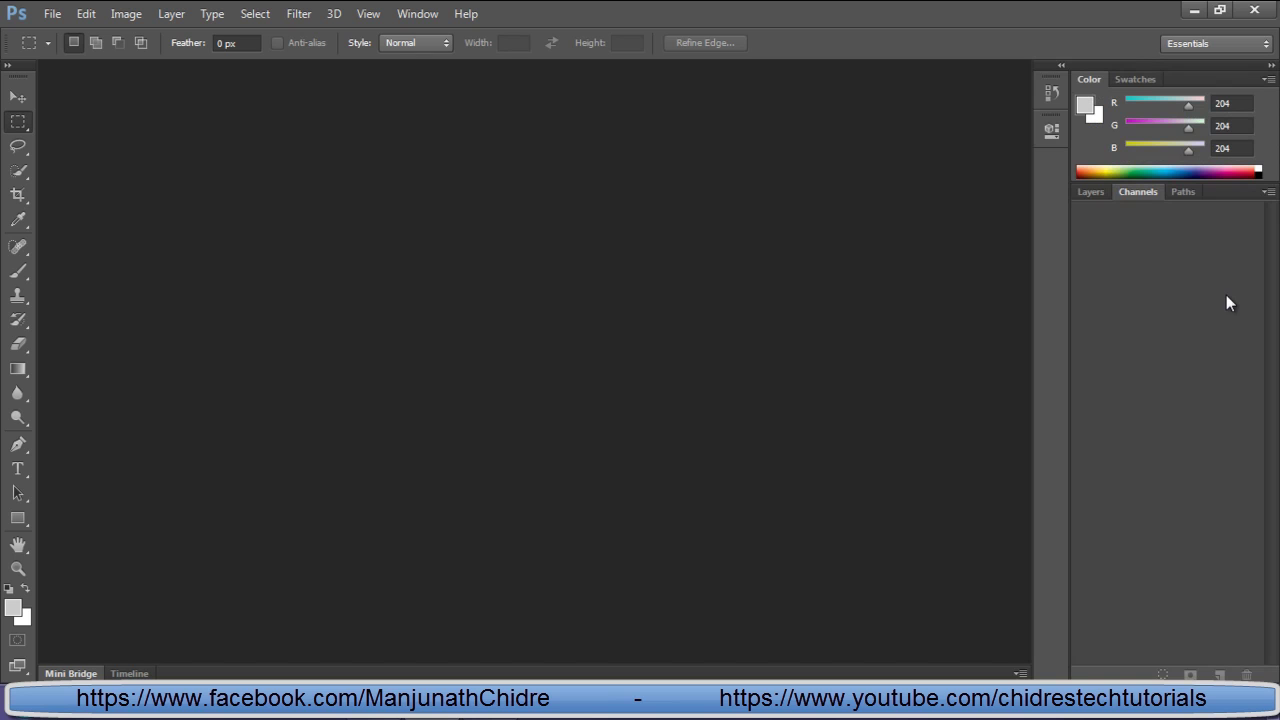
right_click(1097, 81)
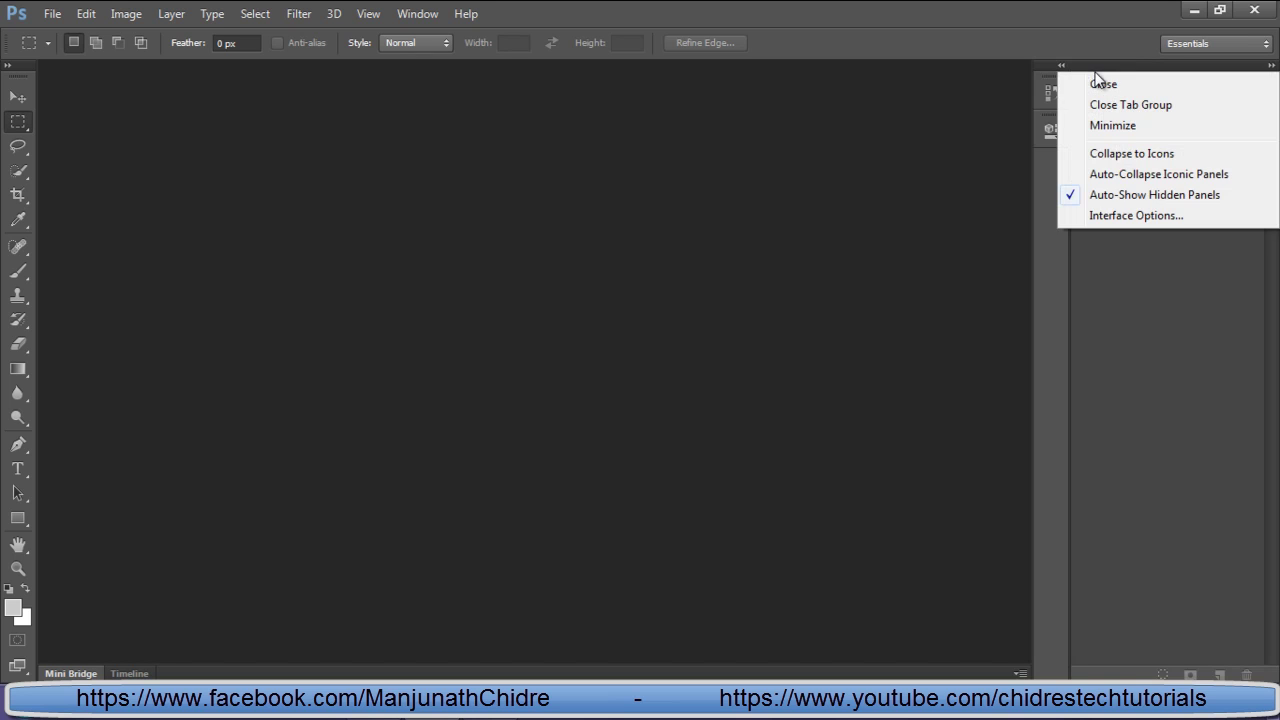
left_click(1118, 153)
right_click(1266, 92)
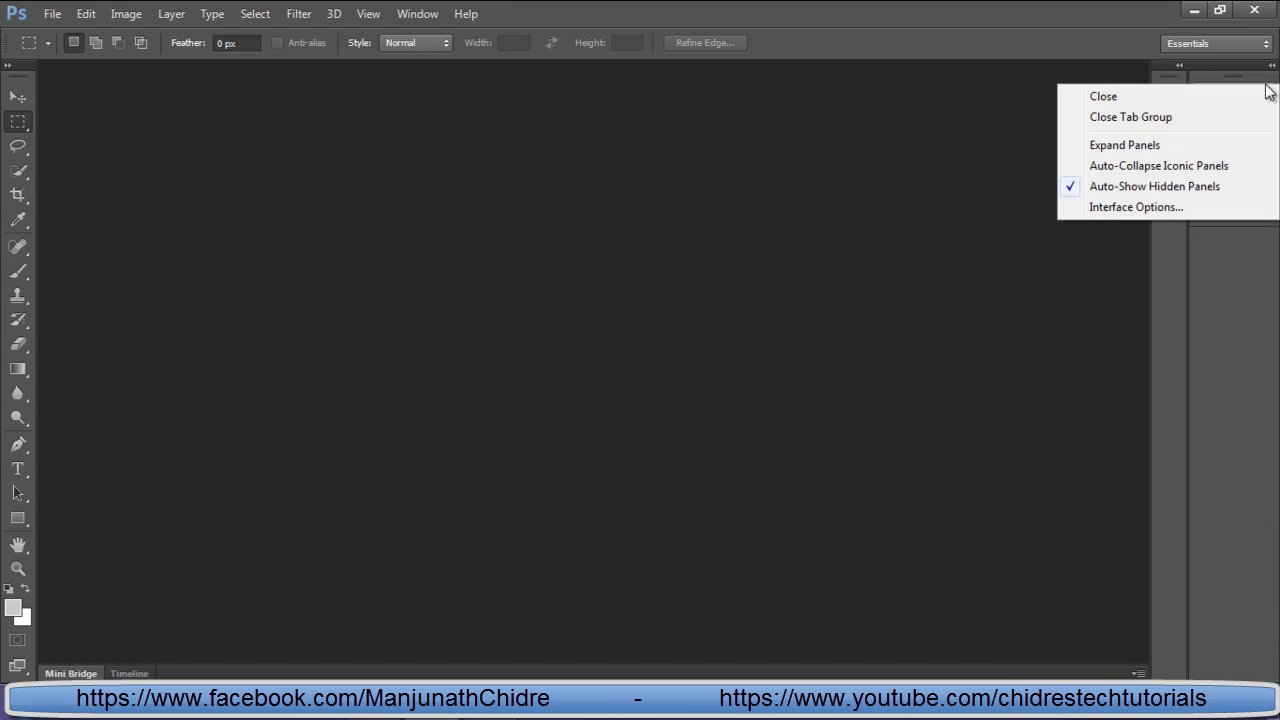
left_click(1146, 151)
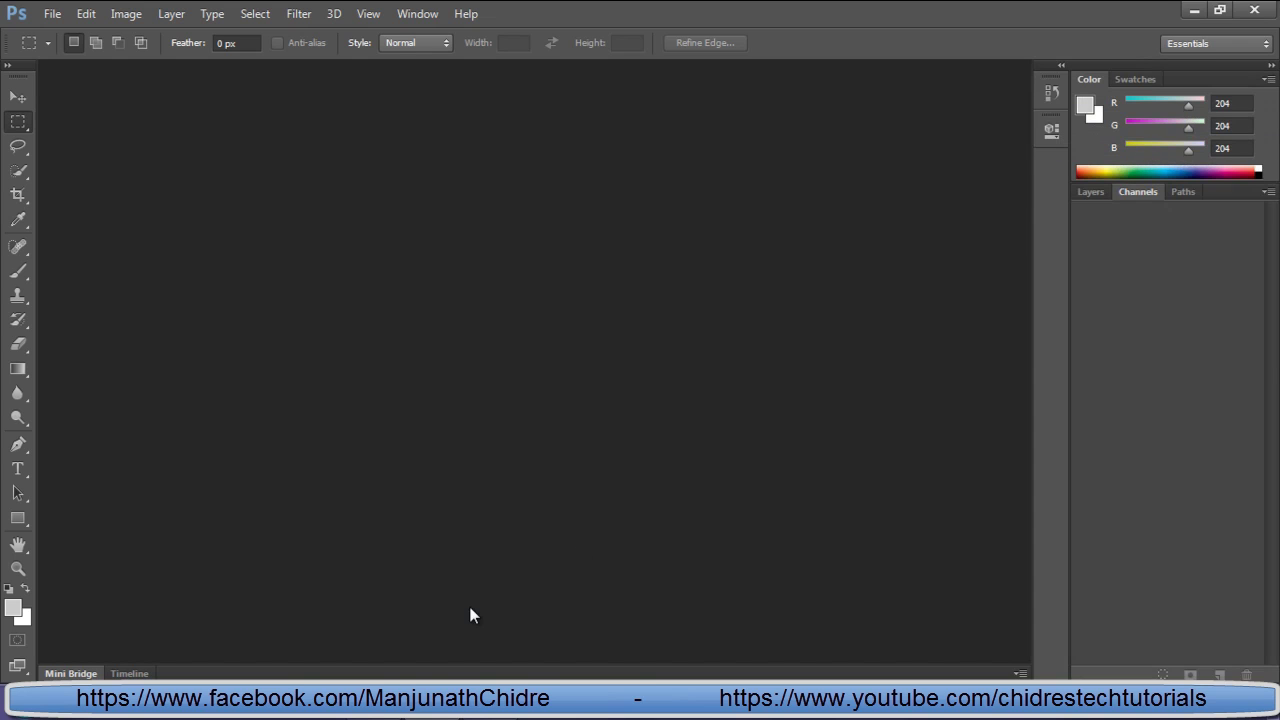
left_click(1194, 10)
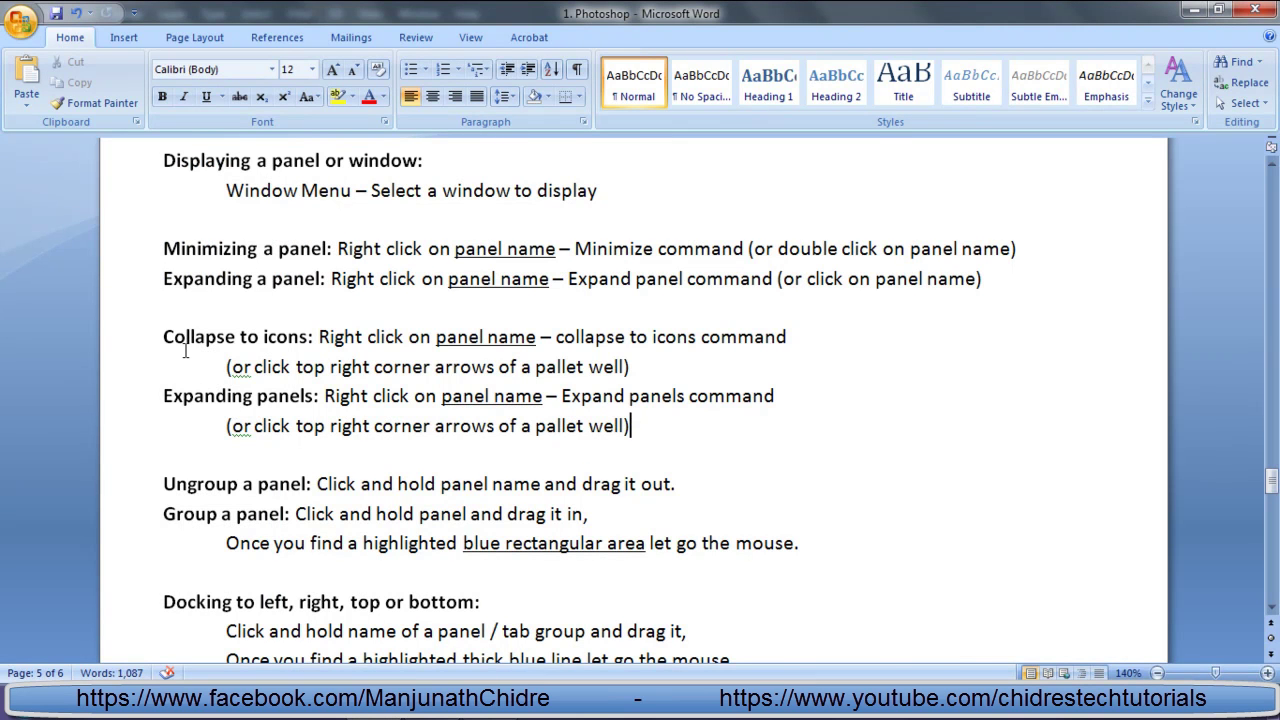
Step: Highlight the 'Collapse to icons' and 'Expanding panels' headings in the notes, then return to Photoshop
left_click_drag(163, 337, 308, 339)
left_click_drag(164, 396, 312, 397)
left_click(469, 634)
key("alt+Tab")
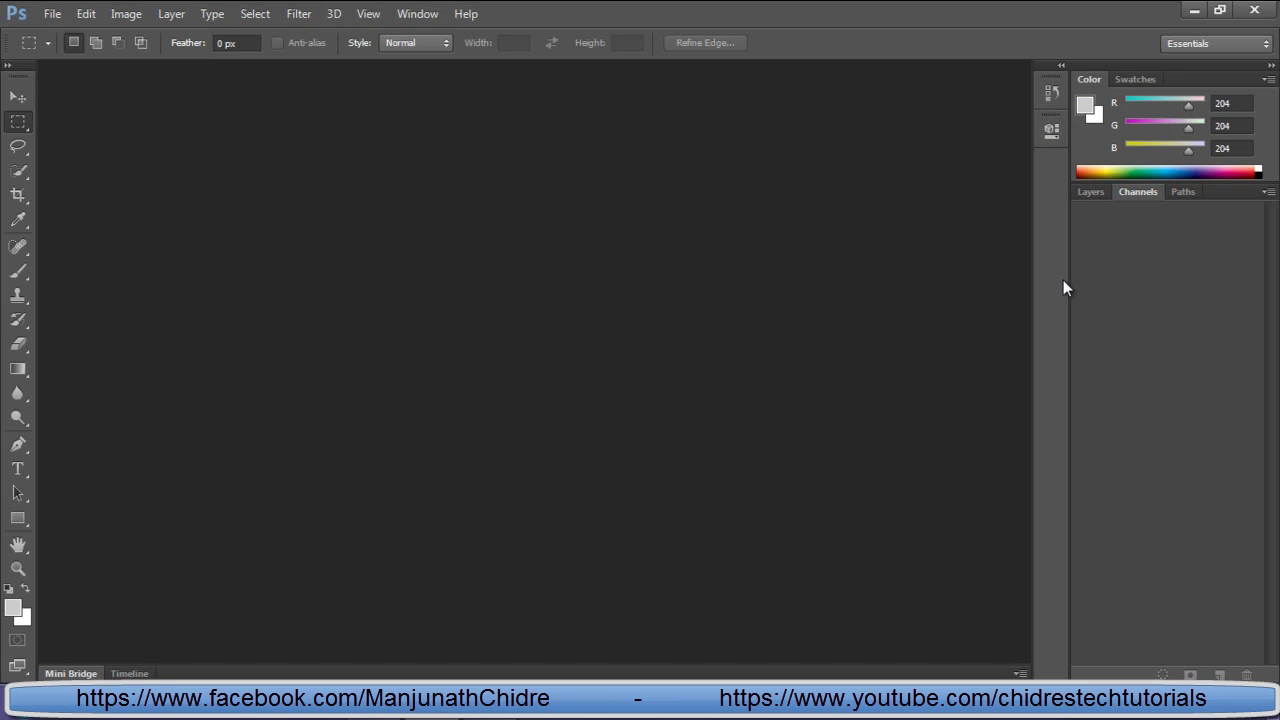
Step: Expand the History/Properties dock, then collapse it and the Color/Layers dock back to icons
right_click(1059, 78)
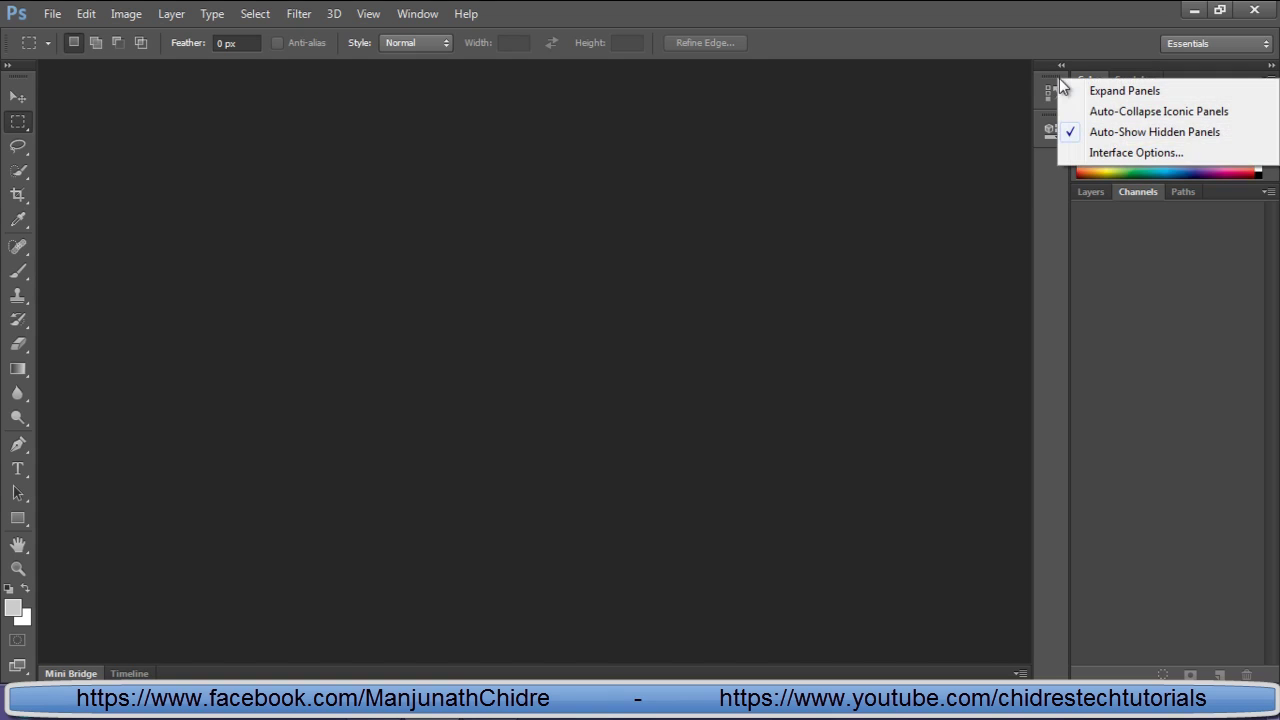
left_click(1124, 91)
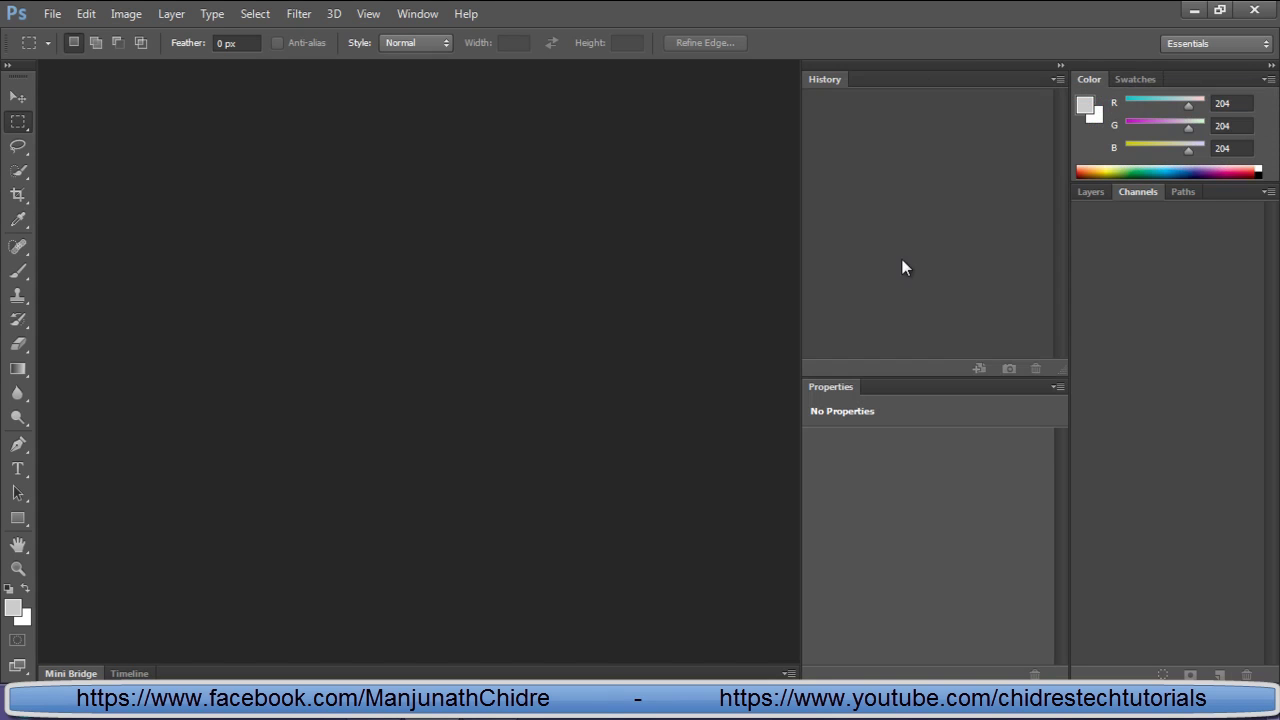
right_click(830, 80)
left_click(939, 160)
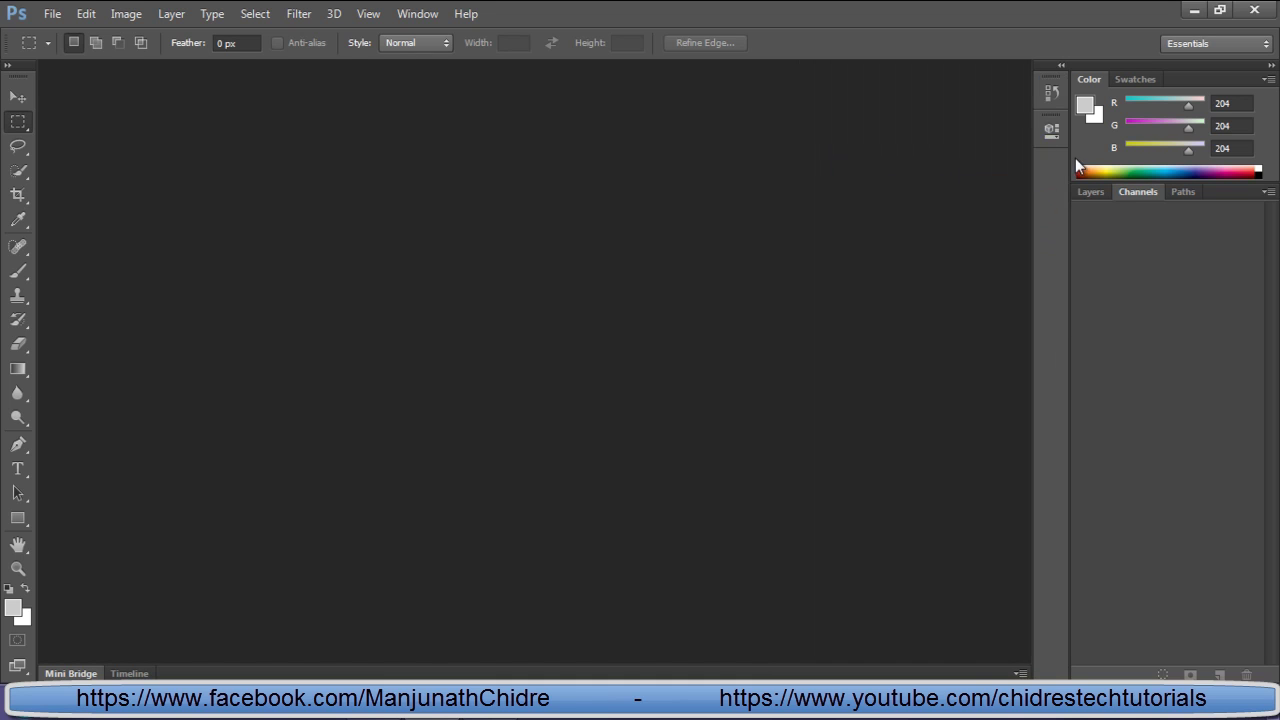
right_click(1092, 78)
left_click(1126, 166)
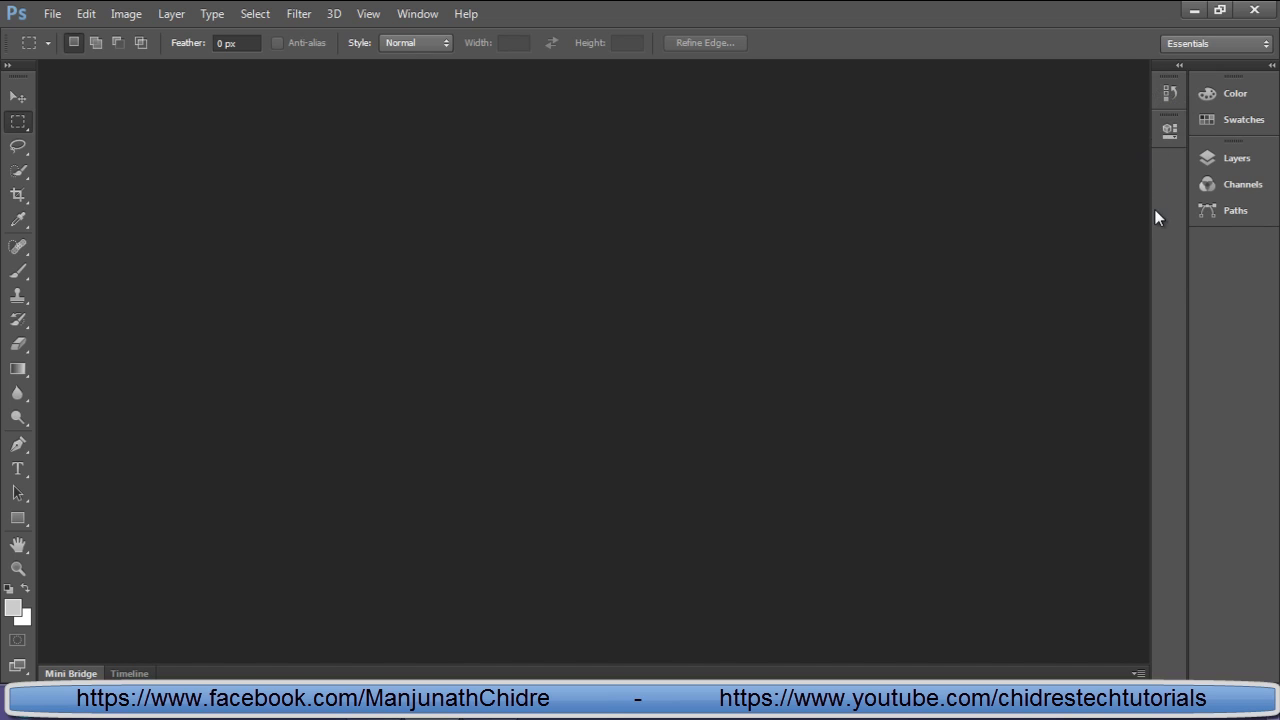
Step: Drag the dock edges to show and hide panel names, ending with History and Properties as full panels
left_click_drag(1146, 196, 970, 195)
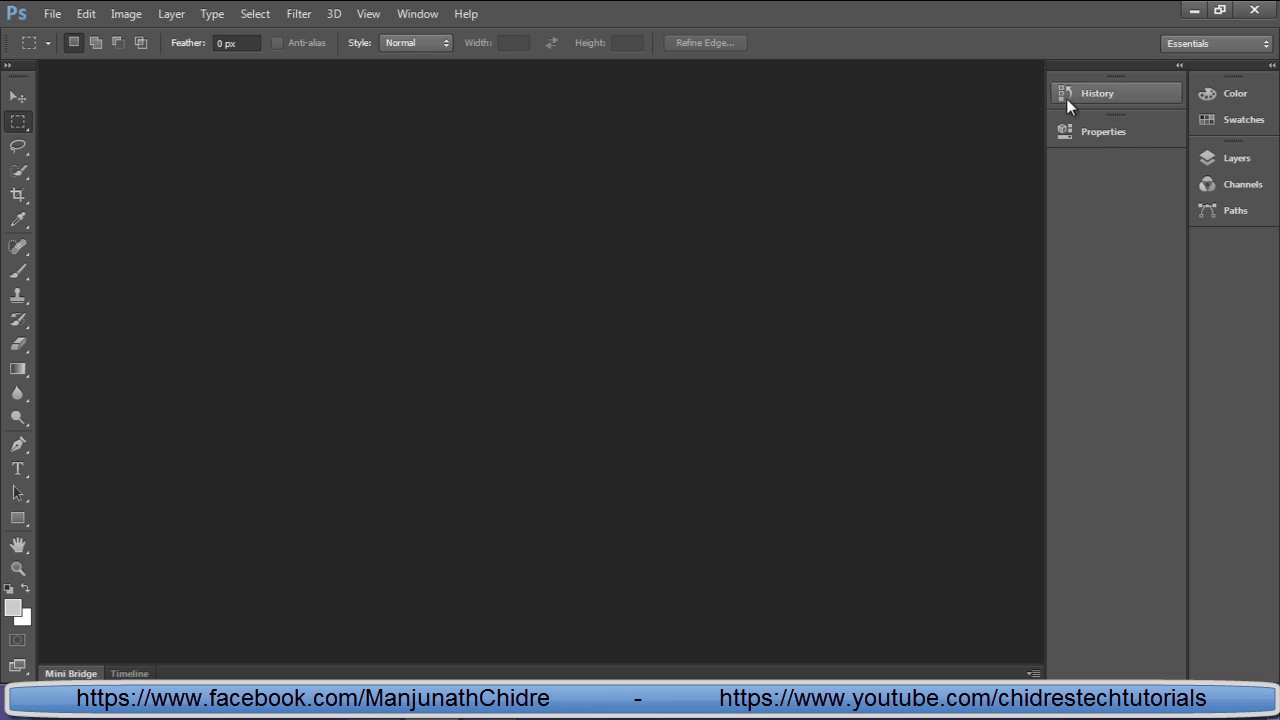
left_click_drag(1046, 226, 1141, 233)
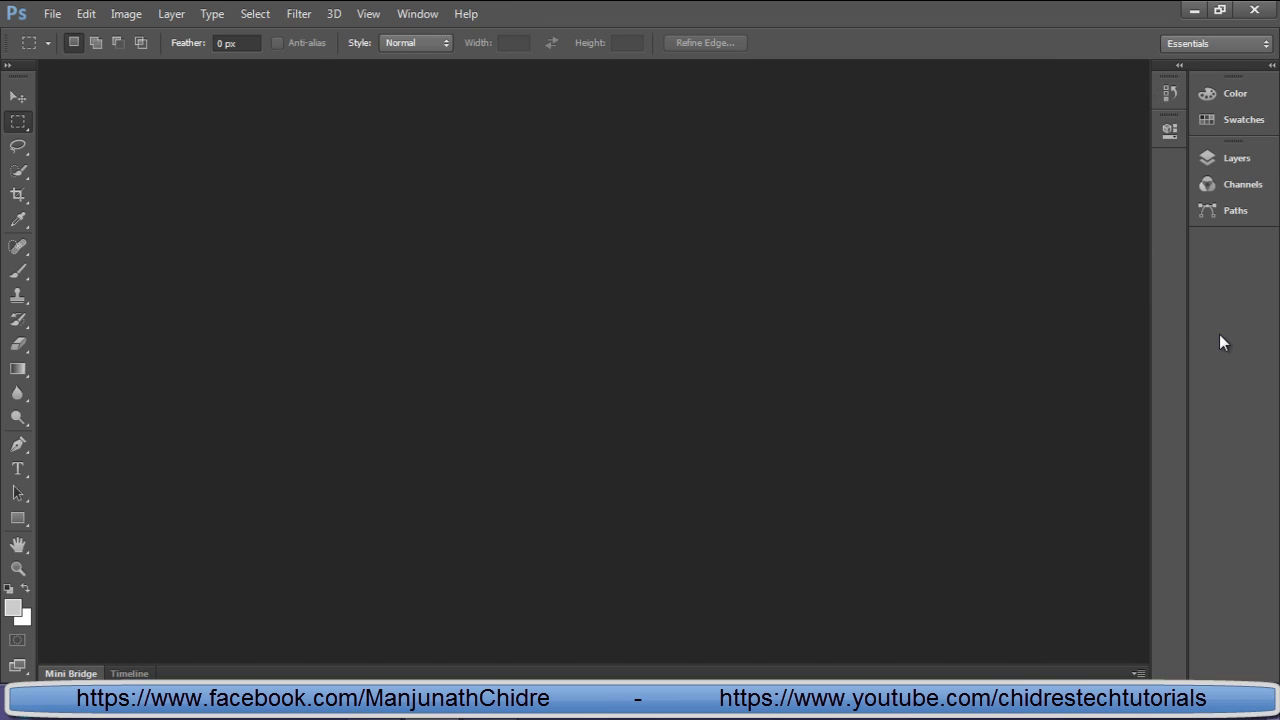
left_click_drag(1188, 290, 1268, 293)
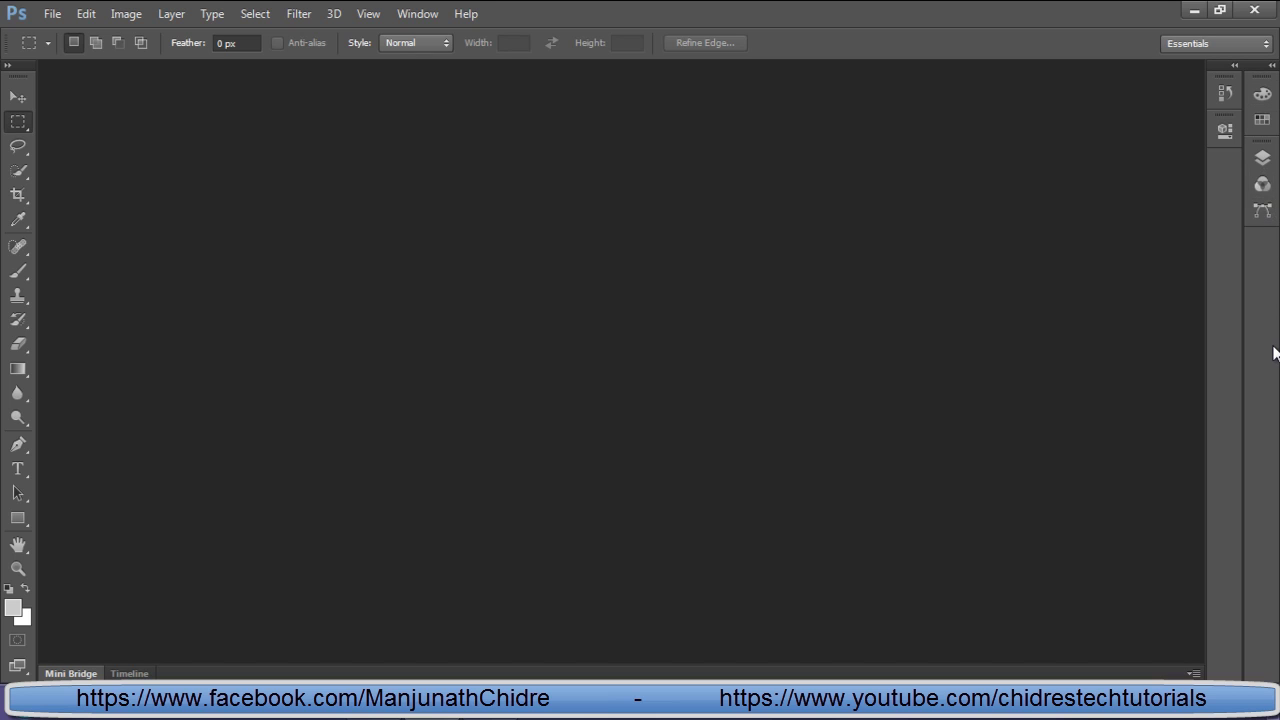
left_click_drag(1242, 274, 1166, 271)
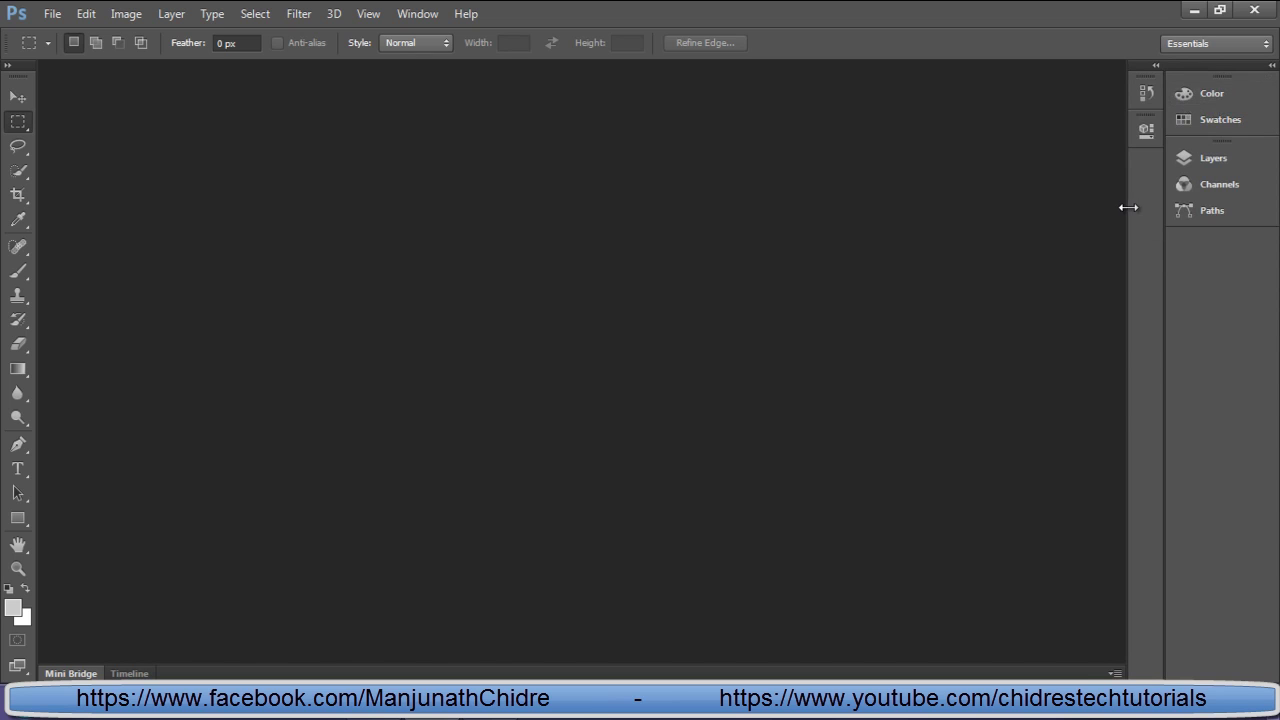
left_click_drag(1128, 207, 1104, 213)
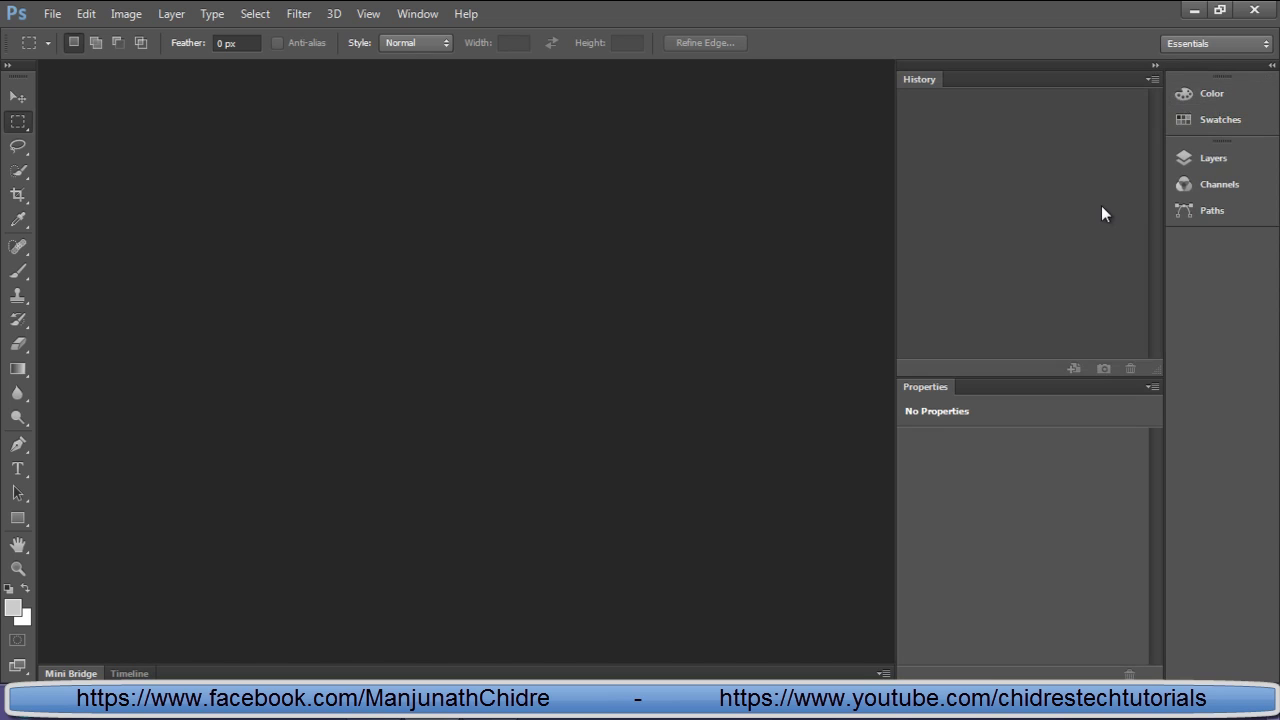
Step: Close the History panel, narrow Properties, and collapse Properties to an icon
right_click(923, 80)
left_click(960, 89)
left_click_drag(899, 240, 960, 220)
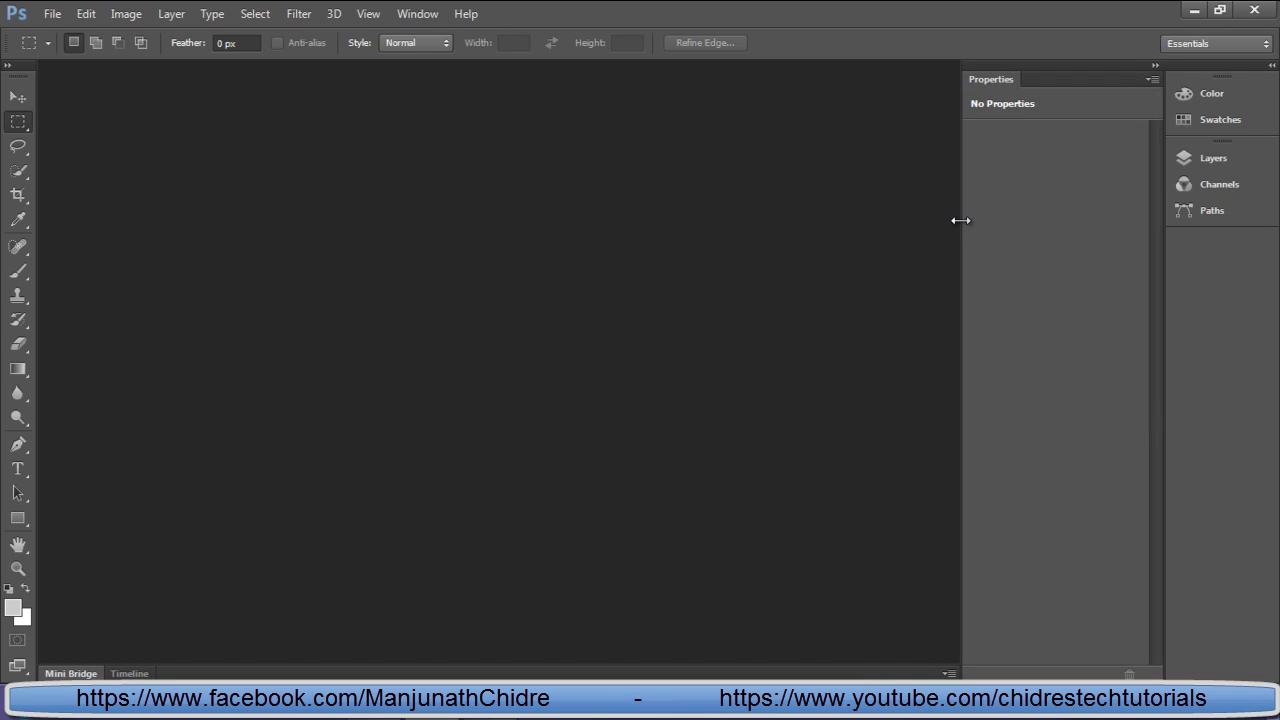
right_click(1118, 80)
left_click(1138, 157)
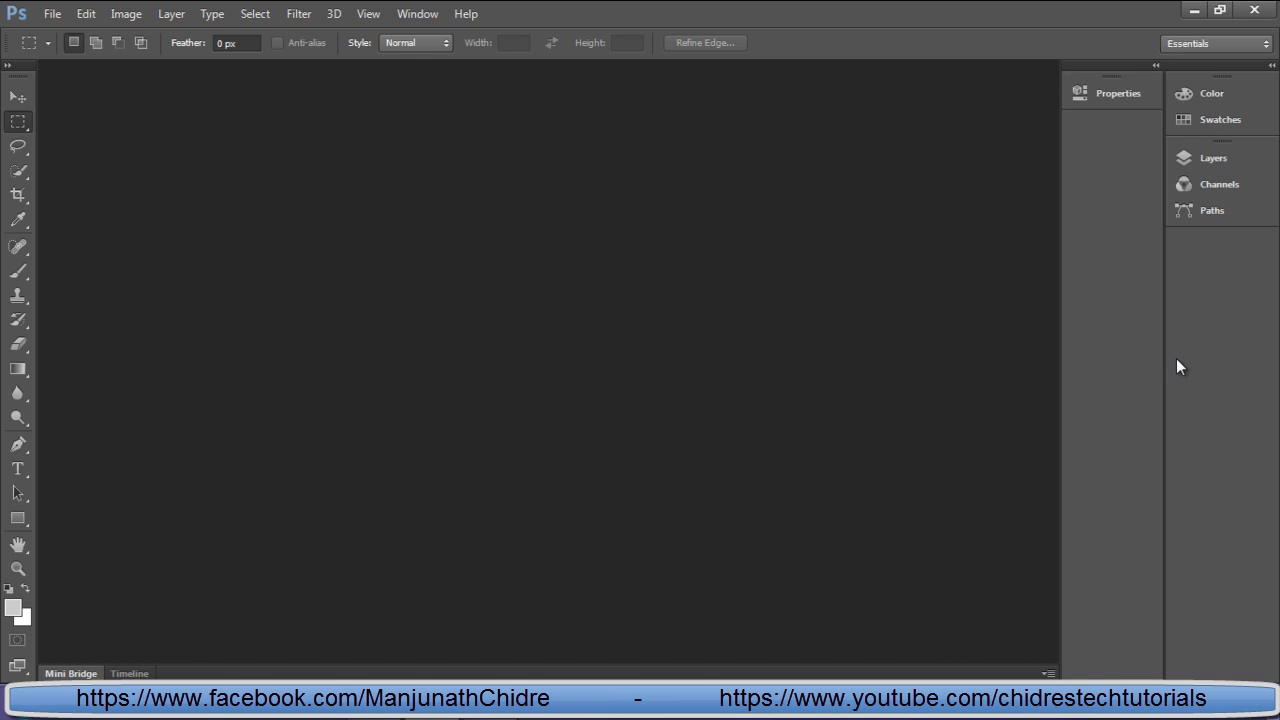
Step: In Word, highlight the 'Collapse to icons' and 'Expanding panels' headings and both corner-arrows notes
key("alt+Tab")
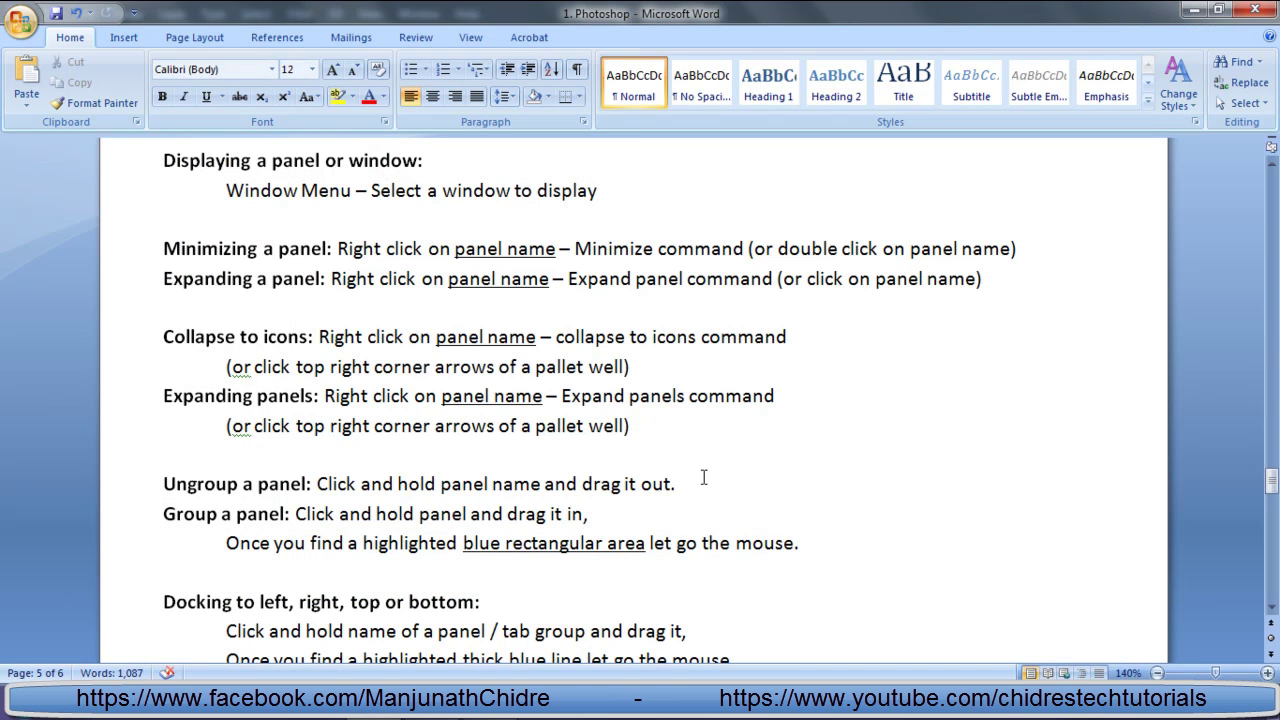
left_click(164, 337)
left_click_drag(164, 337, 313, 337)
left_click(160, 400)
left_click_drag(160, 400, 372, 397)
left_click(226, 455)
left_click(226, 366)
left_click_drag(232, 366, 628, 368)
left_click(229, 452)
left_click_drag(232, 426, 706, 444)
left_click(706, 444)
key("alt+Tab")
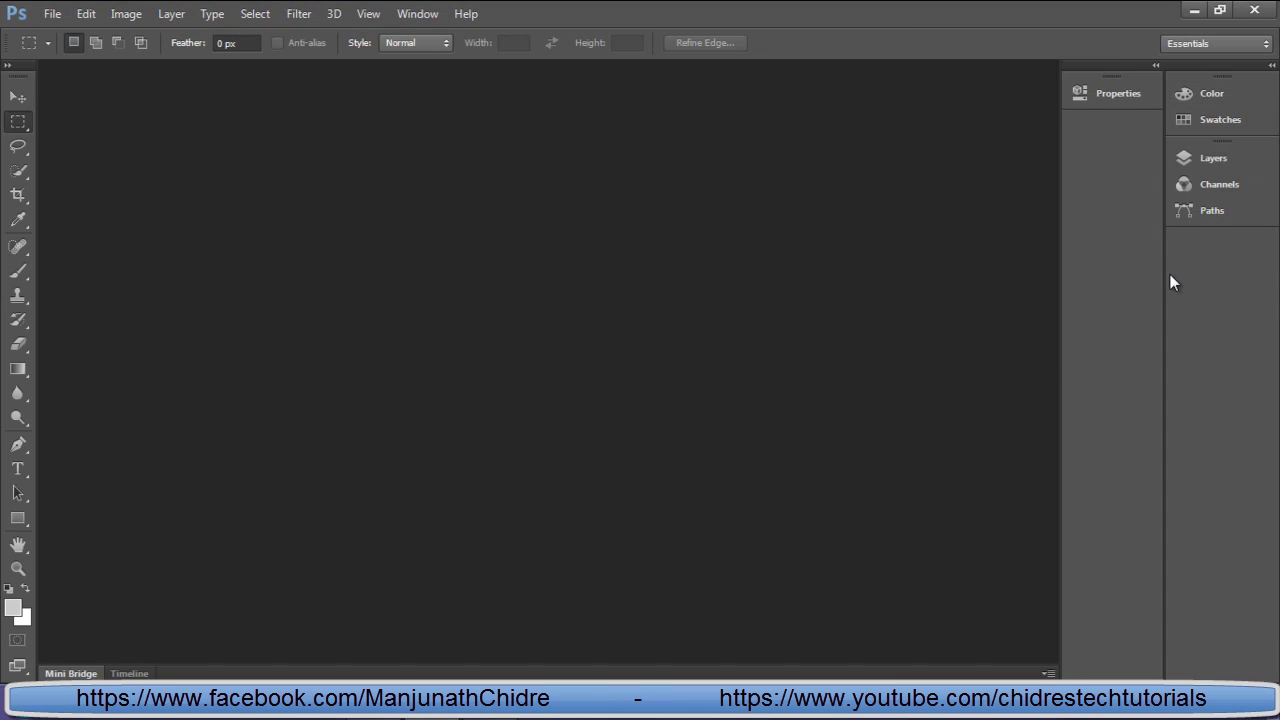
Step: Use the double-arrows to expand the right dock and Properties, then collapse both back to icons
left_click(1271, 67)
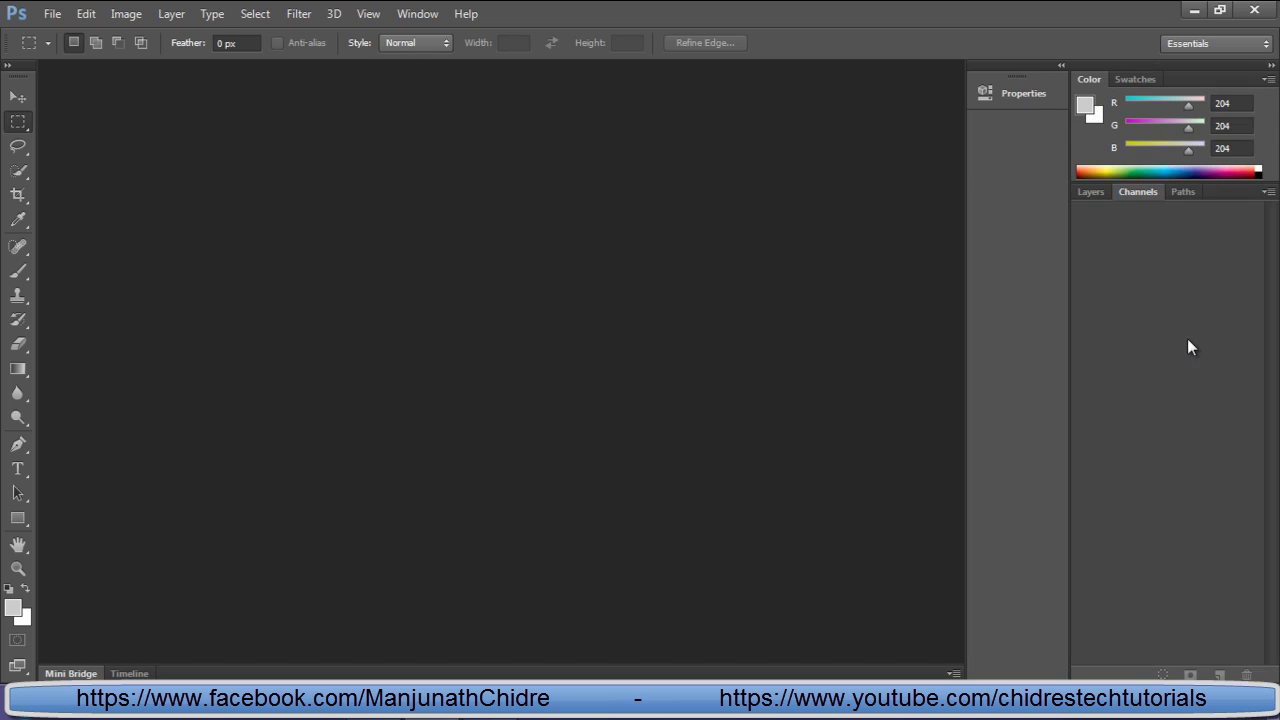
left_click(1061, 67)
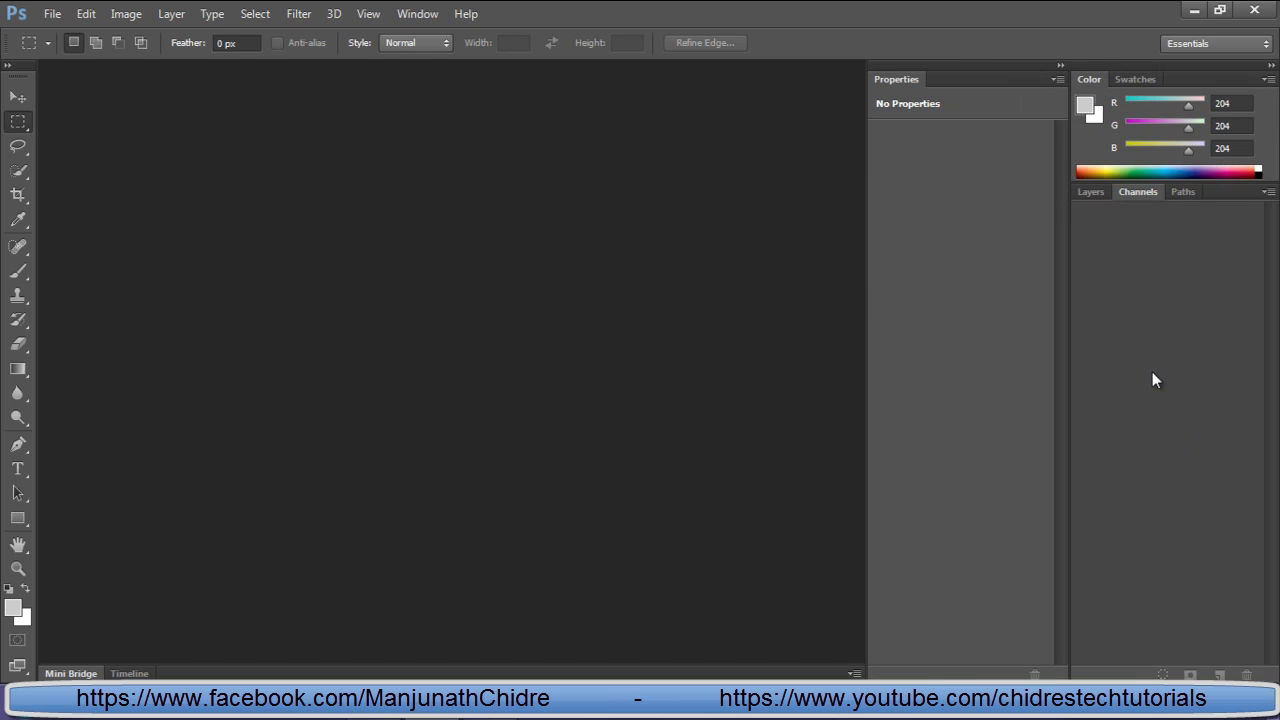
left_click(1061, 68)
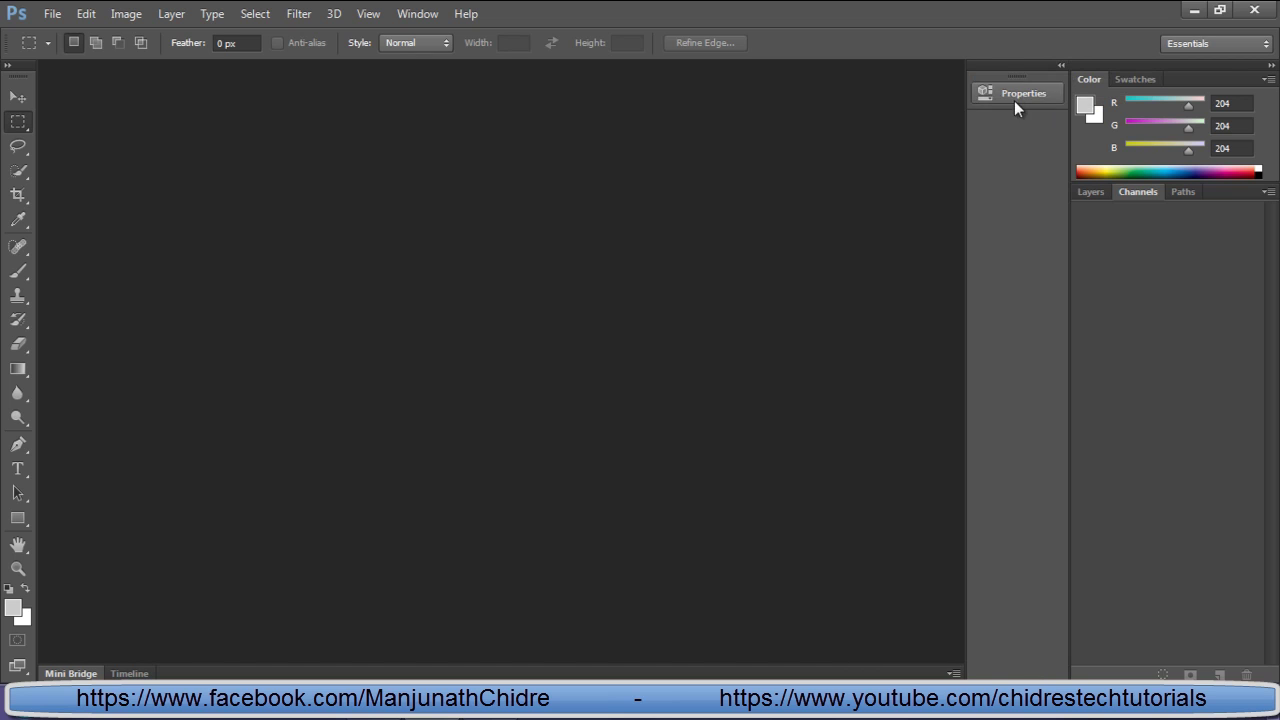
left_click(1271, 67)
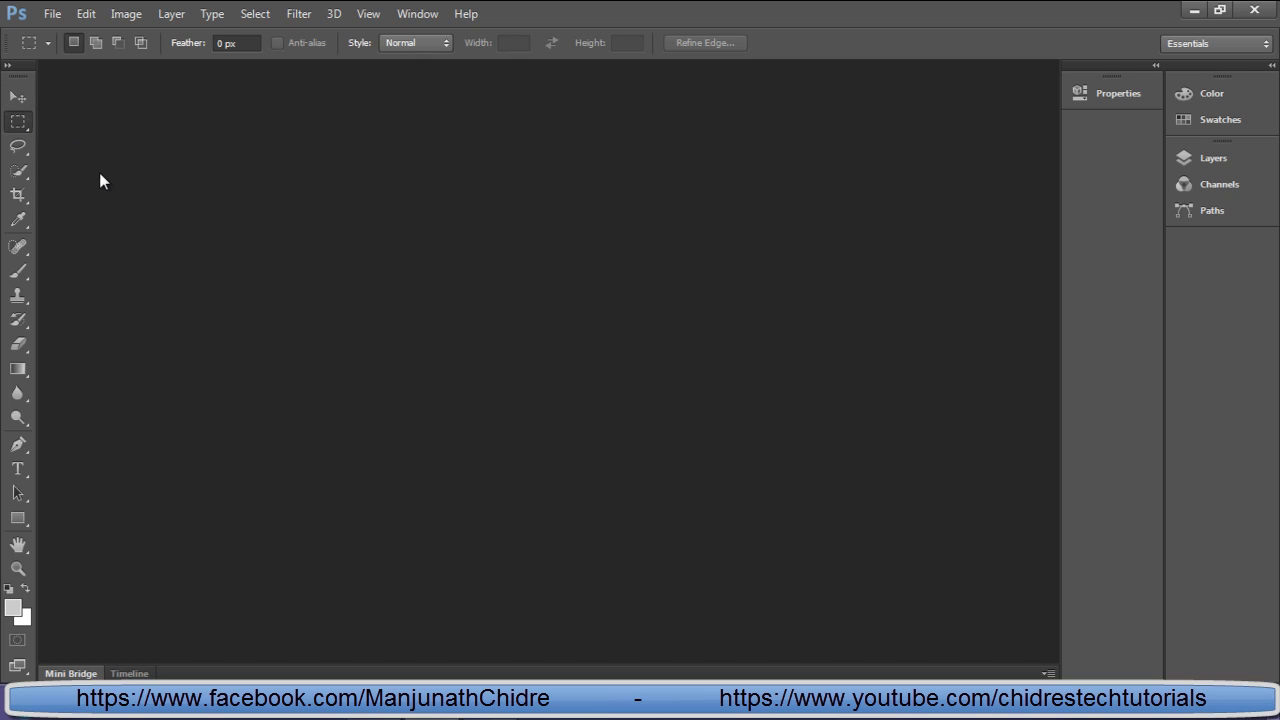
Step: Toggle the Tools panel between two columns and one column three times, then return to Word
left_click(8, 67)
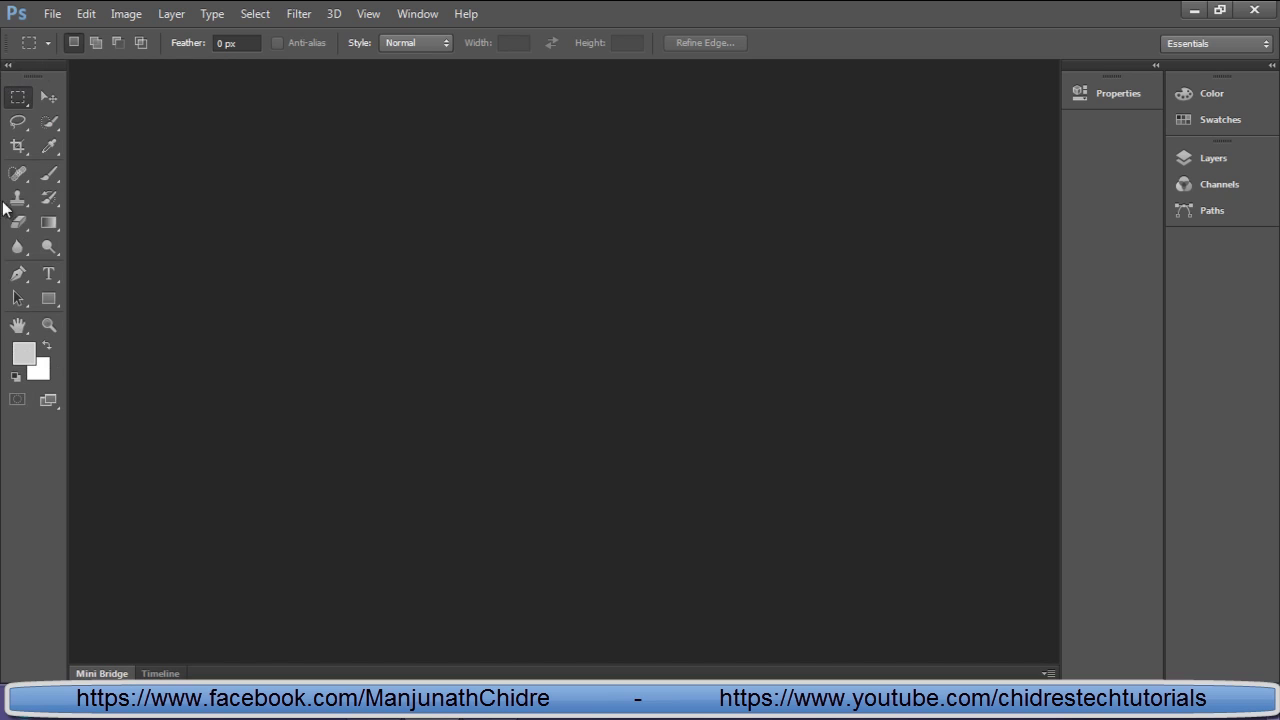
left_click(8, 67)
left_click(8, 67)
left_click(8, 67)
left_click(8, 67)
left_click(8, 67)
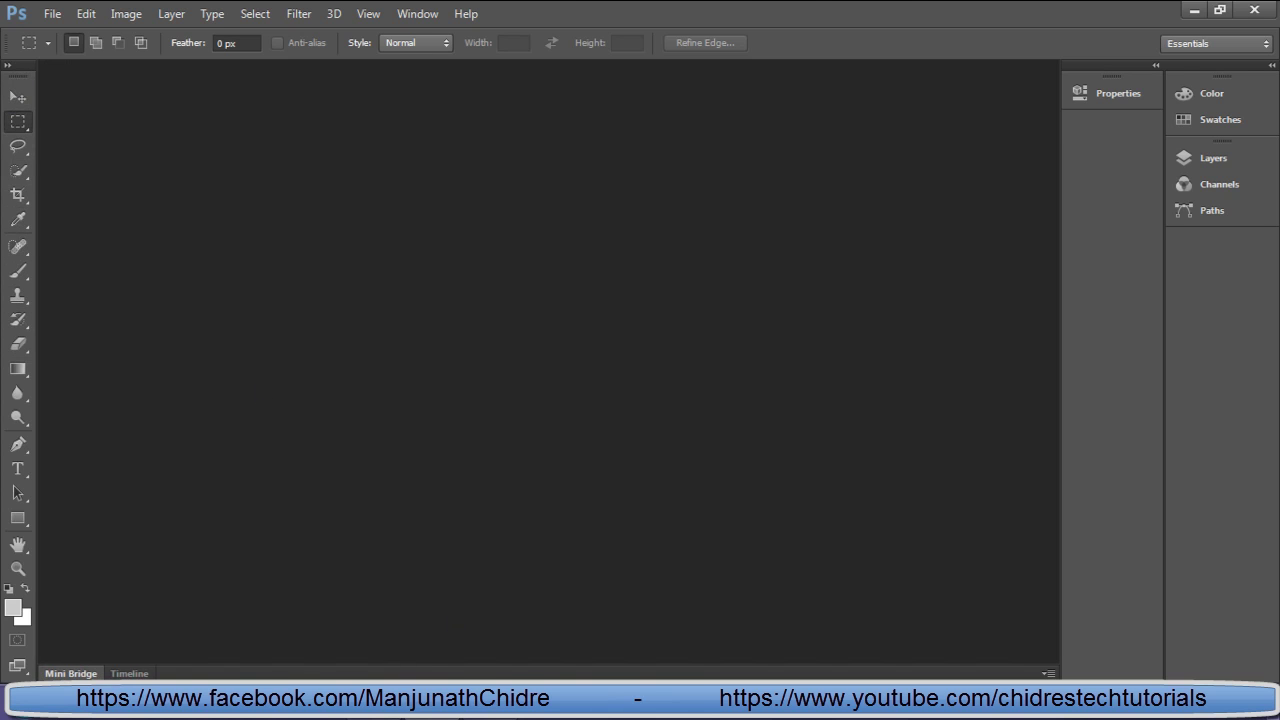
key("alt+Tab")
left_click(175, 336)
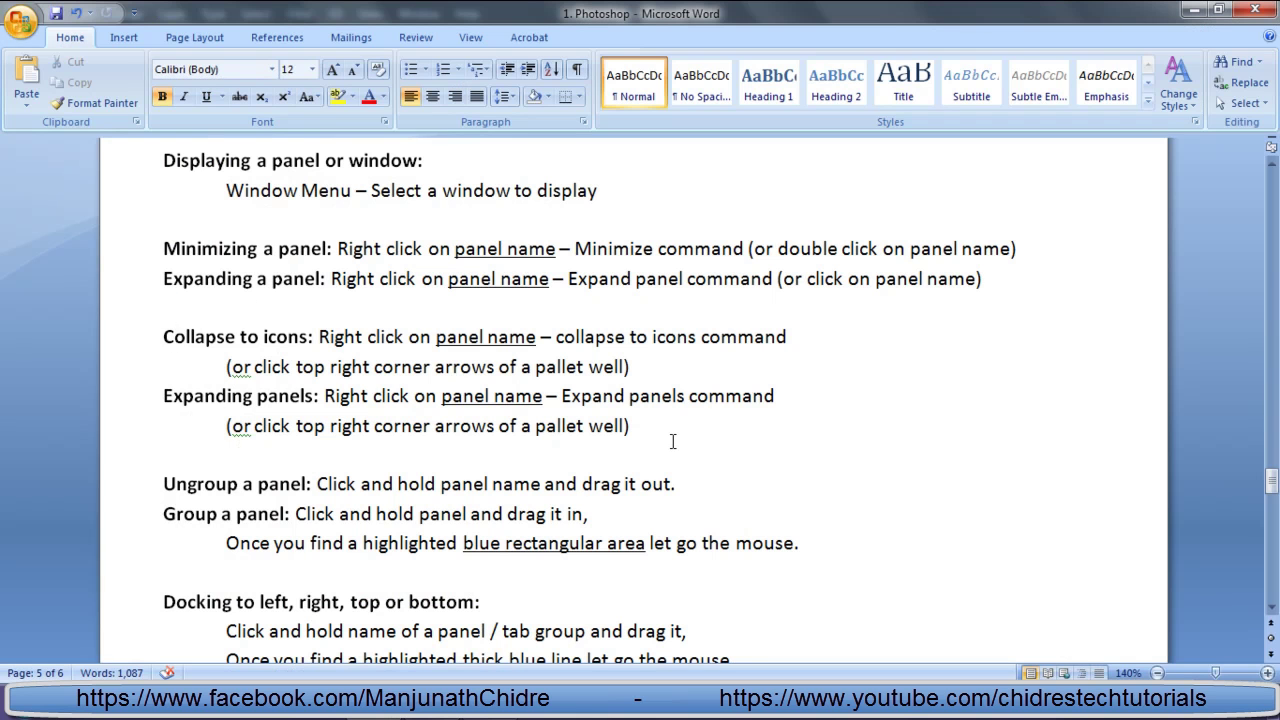
Step: Scroll down and highlight the 'Ungroup a panel' and 'Group a panel' lines in the notes
scroll(697, 433, "down", 2)
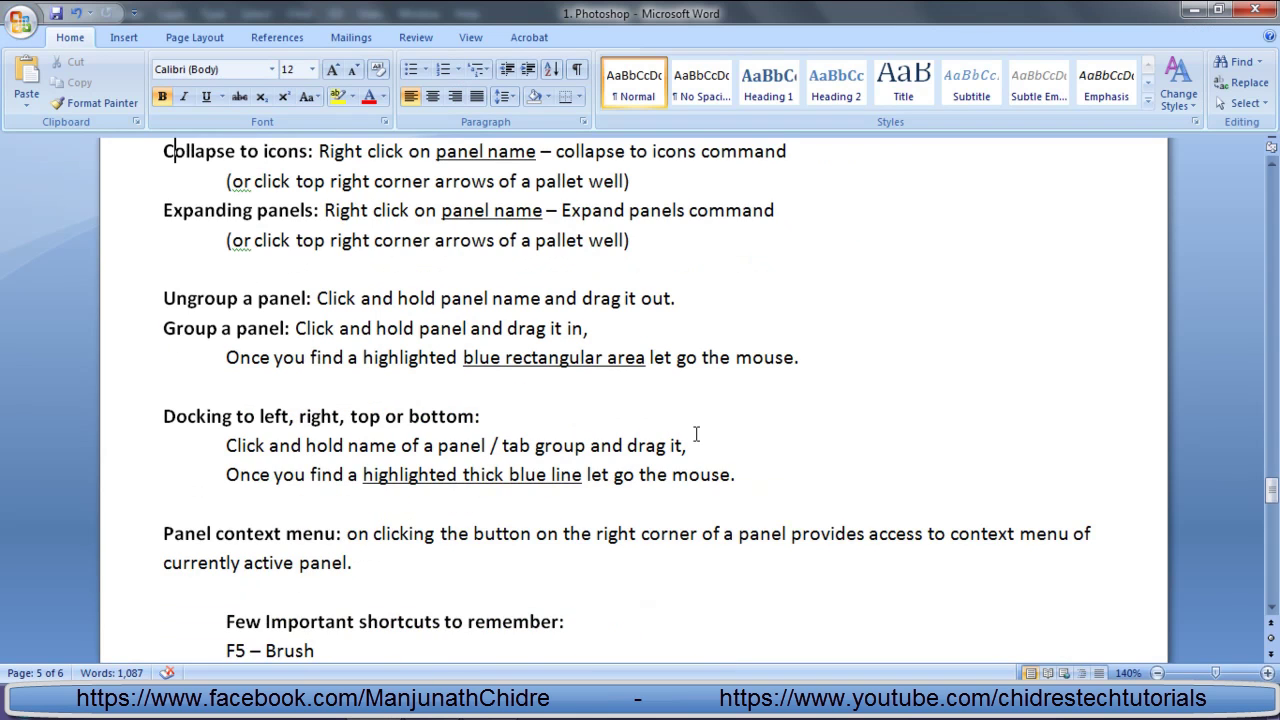
left_click_drag(162, 298, 306, 298)
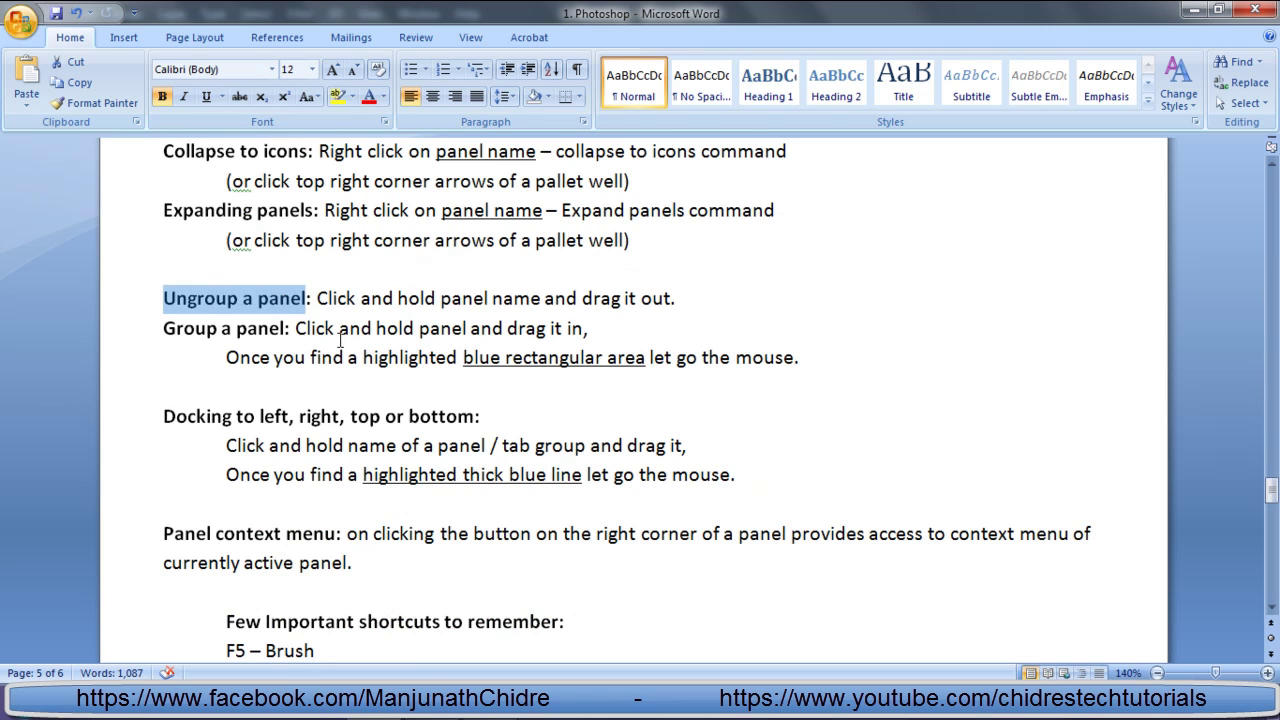
left_click(163, 329)
left_click(157, 328)
left_click(740, 350)
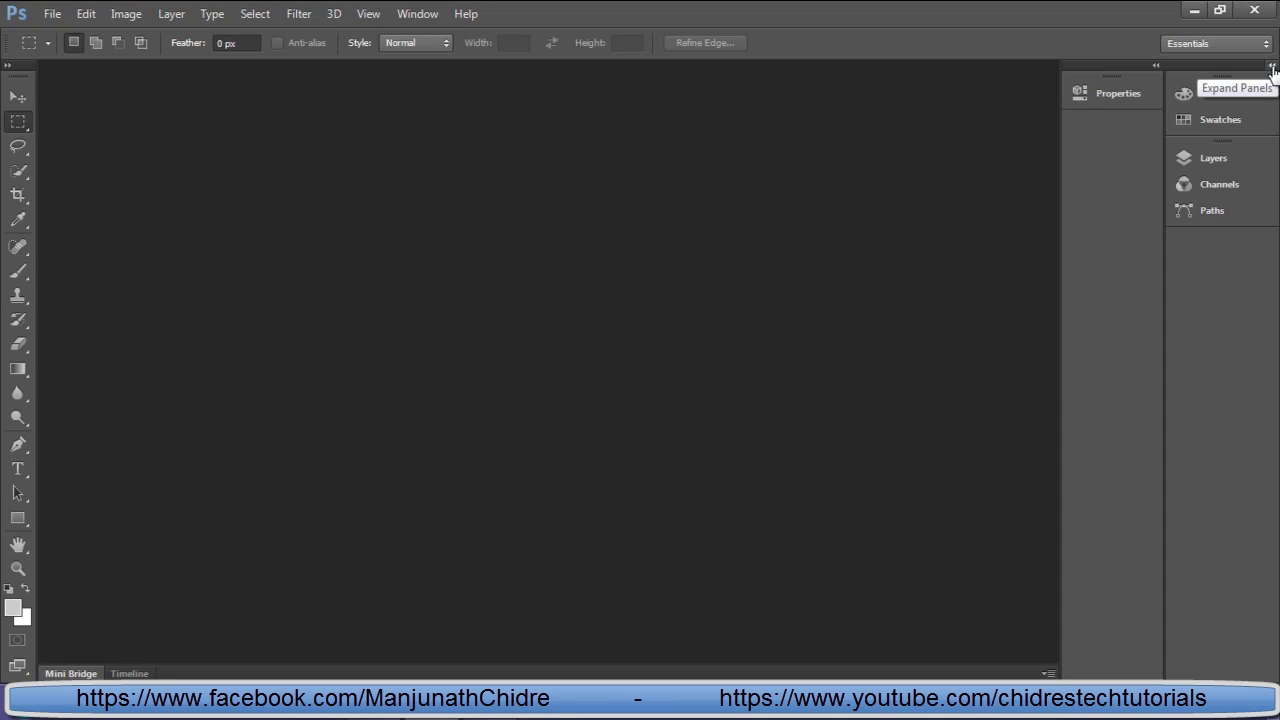
Step: Expand the right dock and cycle through the Swatches, Color, Layers, Channels and Paths tabs
left_click(1272, 67)
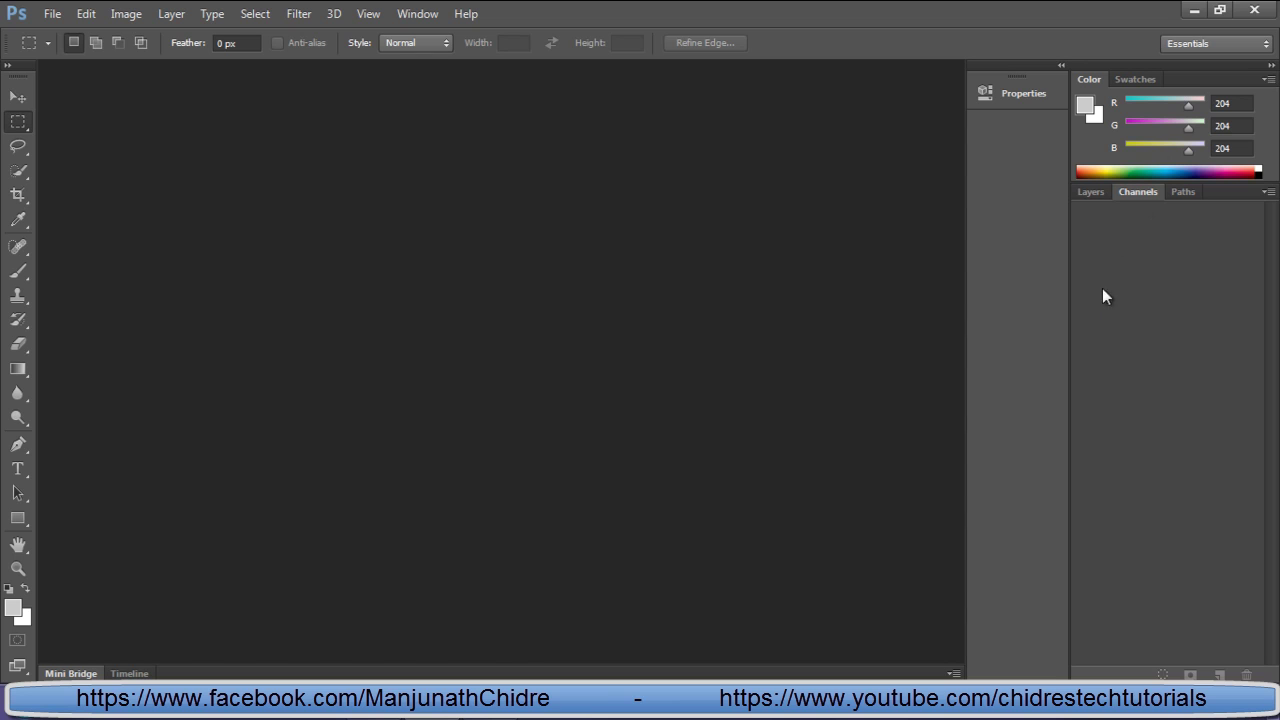
left_click(1116, 77)
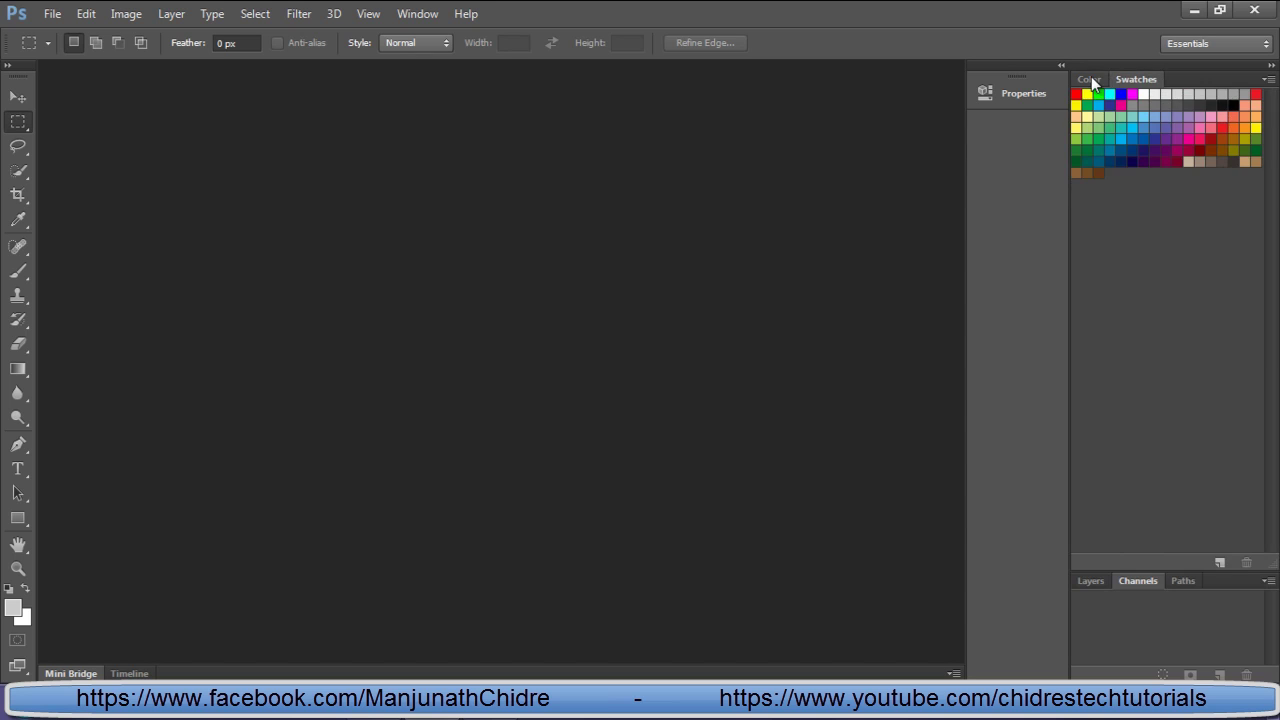
left_click(1090, 79)
left_click(1090, 191)
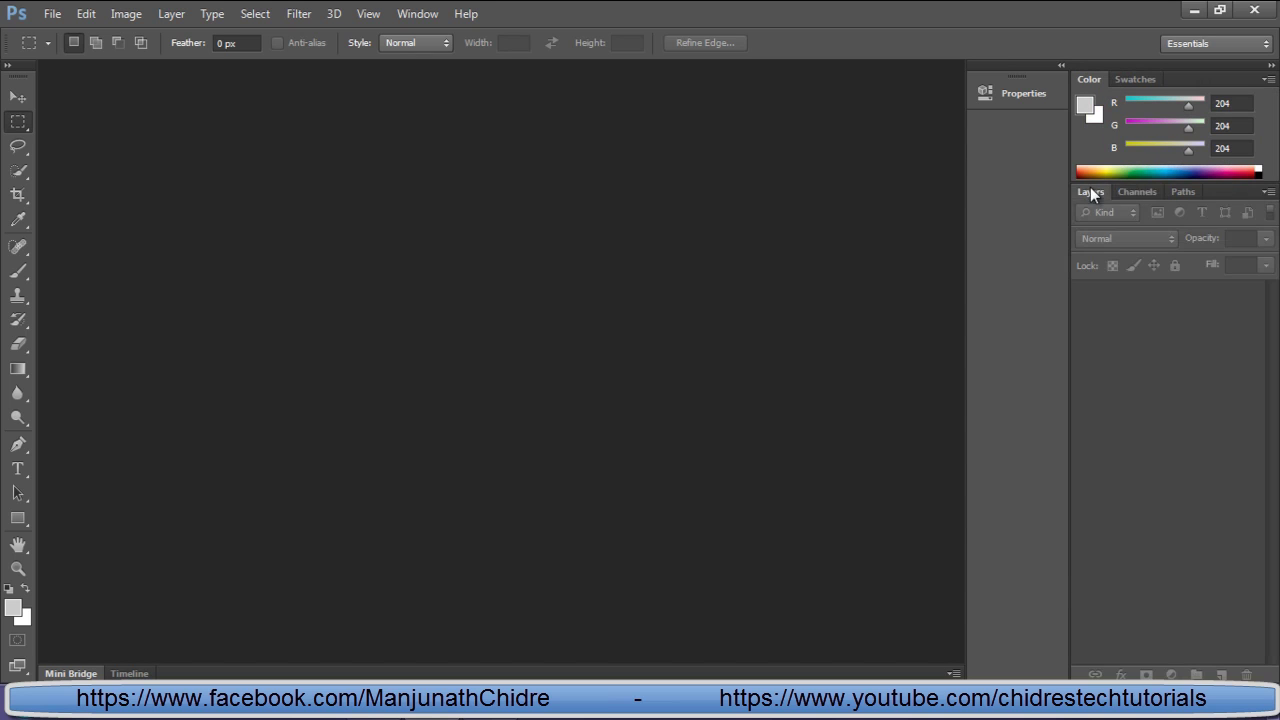
left_click(1138, 191)
left_click(1186, 193)
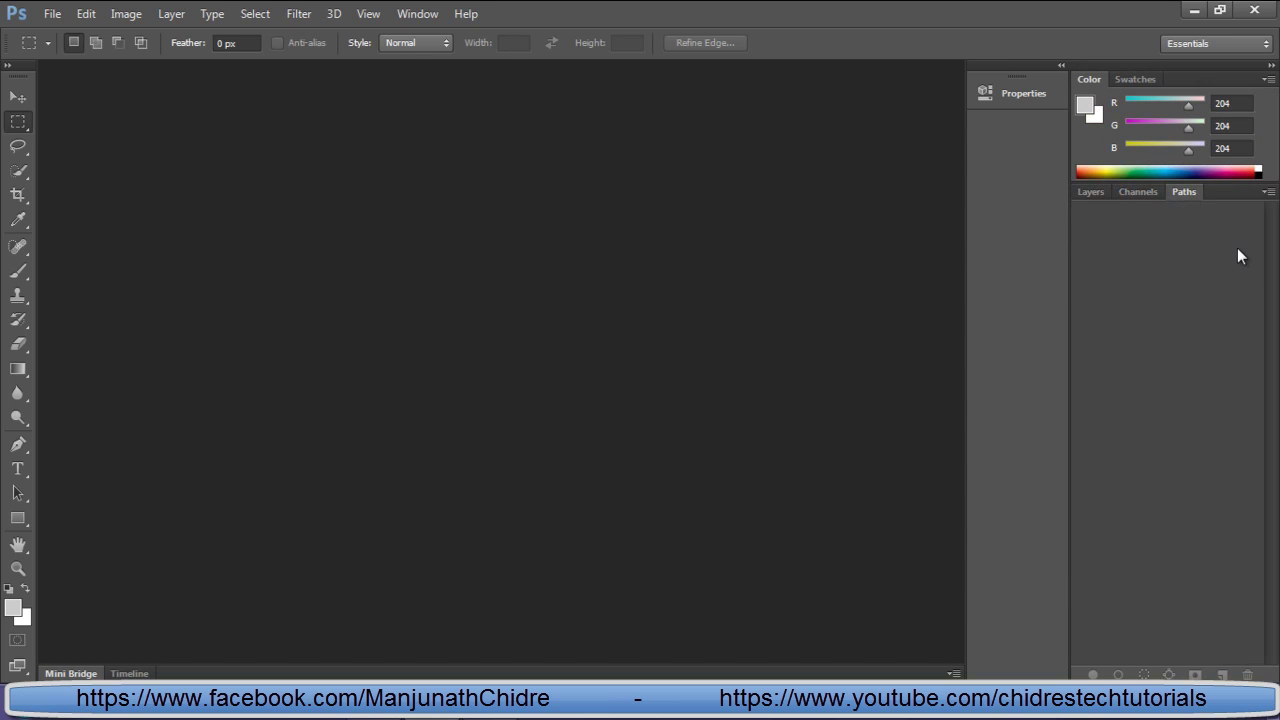
left_click(1152, 193)
left_click(1092, 192)
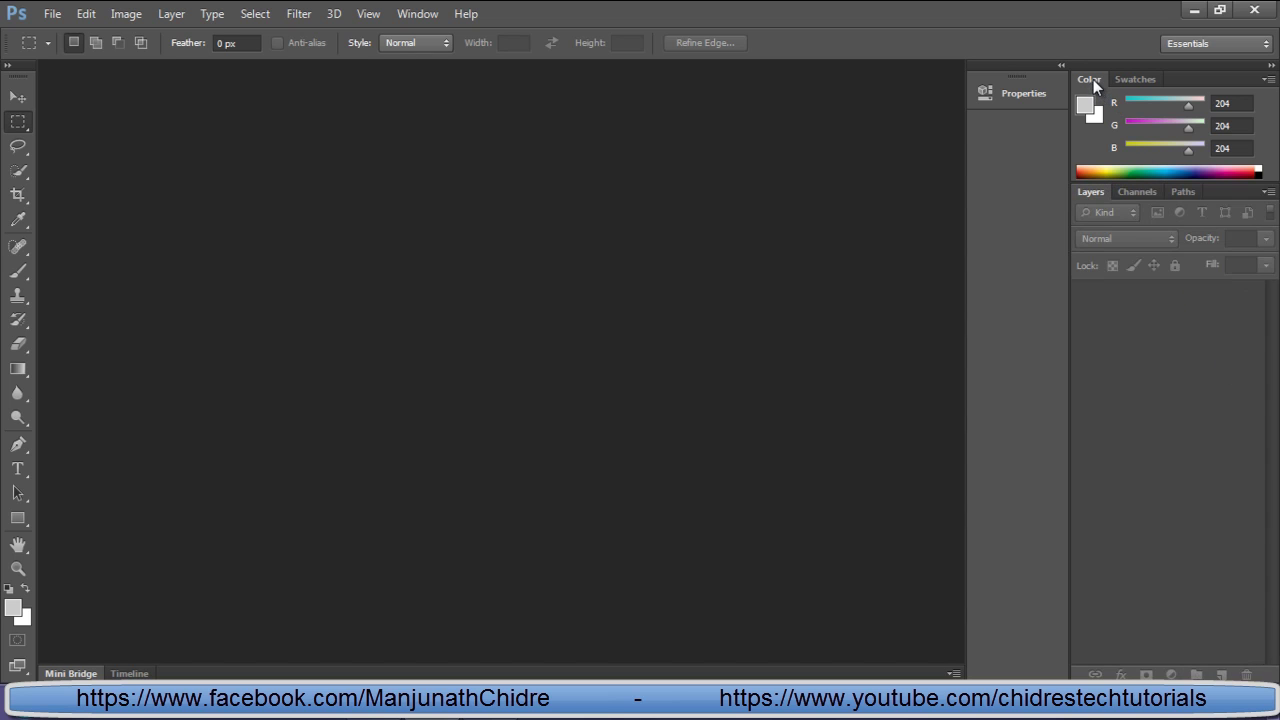
Step: Pull the Color panel out to float, and review the click-and-hold note in Word
left_click_drag(1093, 79, 686, 133)
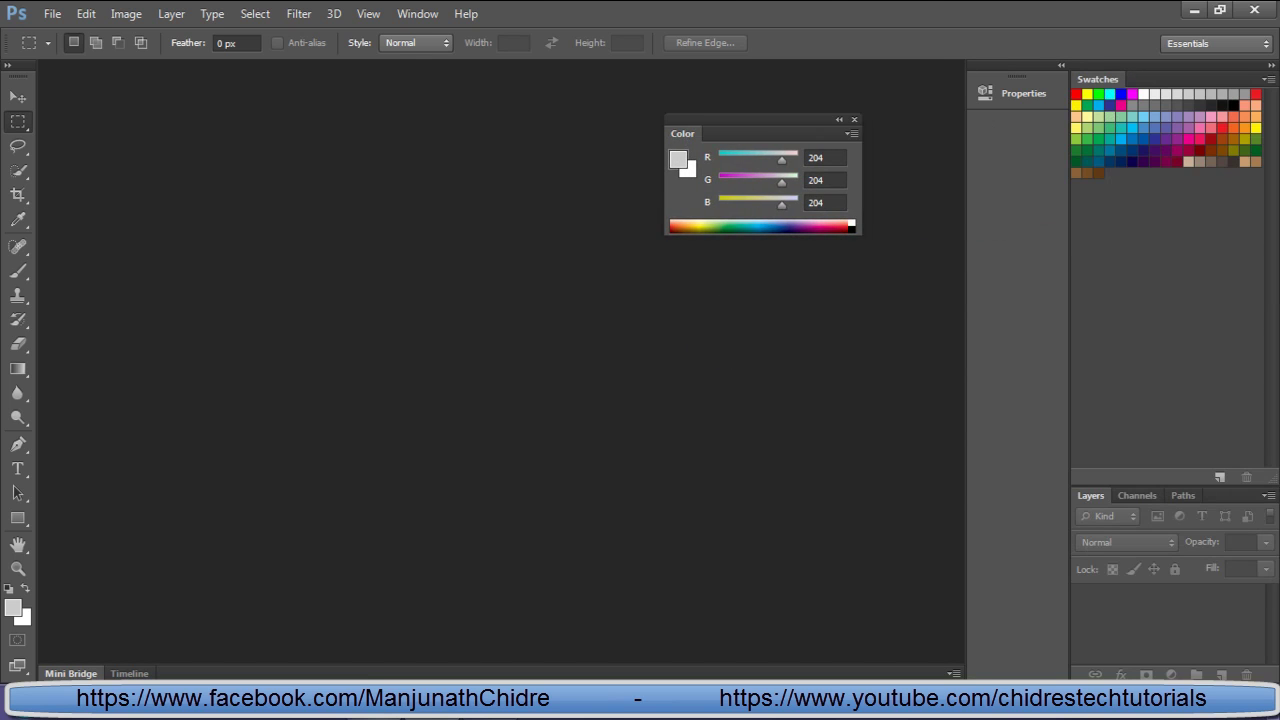
key("alt+Tab")
left_click_drag(317, 298, 687, 298)
left_click(594, 328)
left_click(774, 320)
key("alt+Tab")
Step: Pull Swatches and Layers out of the dock as floating panels and reposition Swatches
left_click_drag(1098, 79, 605, 307)
left_click_drag(1096, 79, 858, 450)
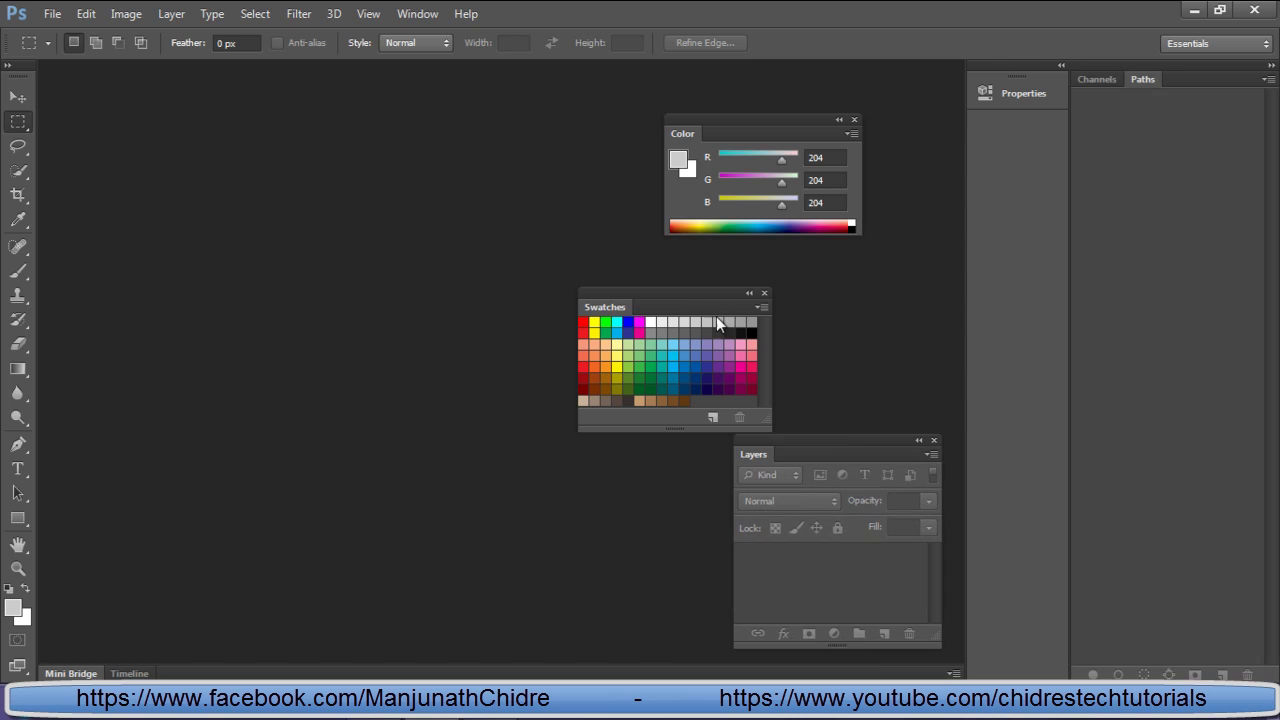
left_click_drag(690, 295, 615, 273)
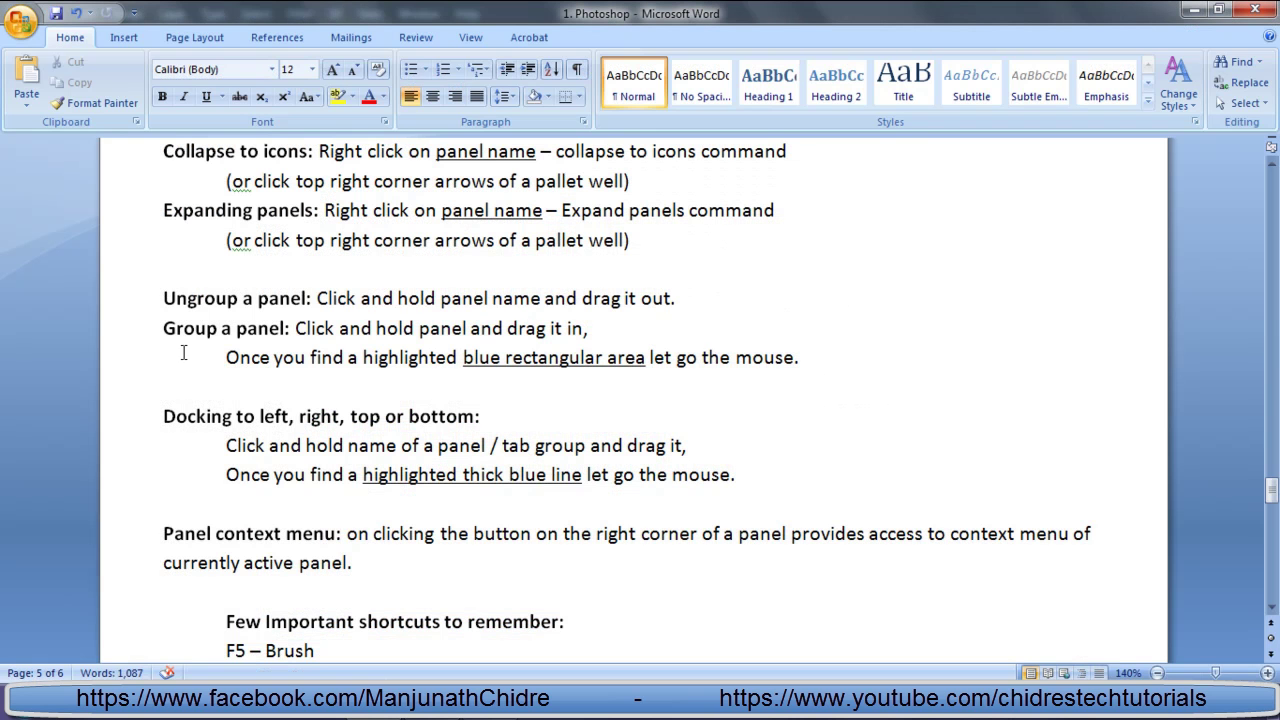
Step: Highlight the 'Group a panel' instruction and the 'Once you find... blue rectangular area' line, then return to Photoshop
left_click_drag(297, 329, 505, 329)
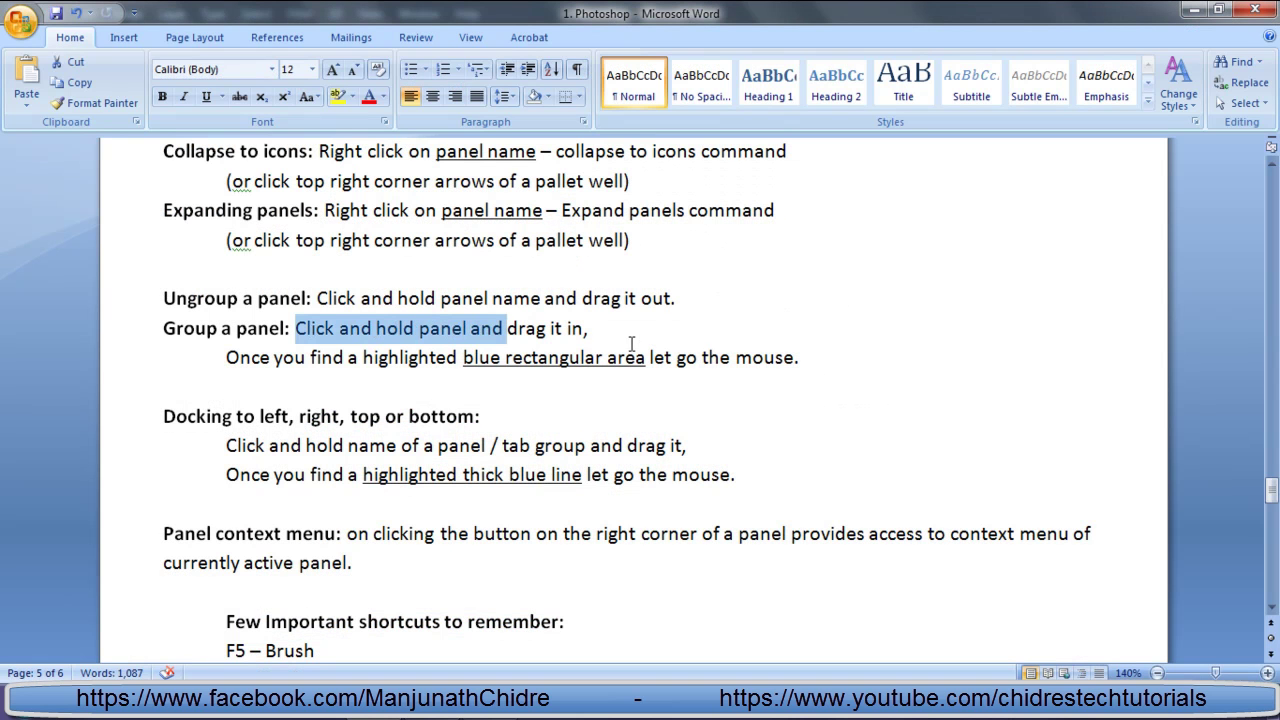
left_click(496, 329)
left_click_drag(226, 357, 800, 357)
left_click(731, 390)
left_click(806, 360)
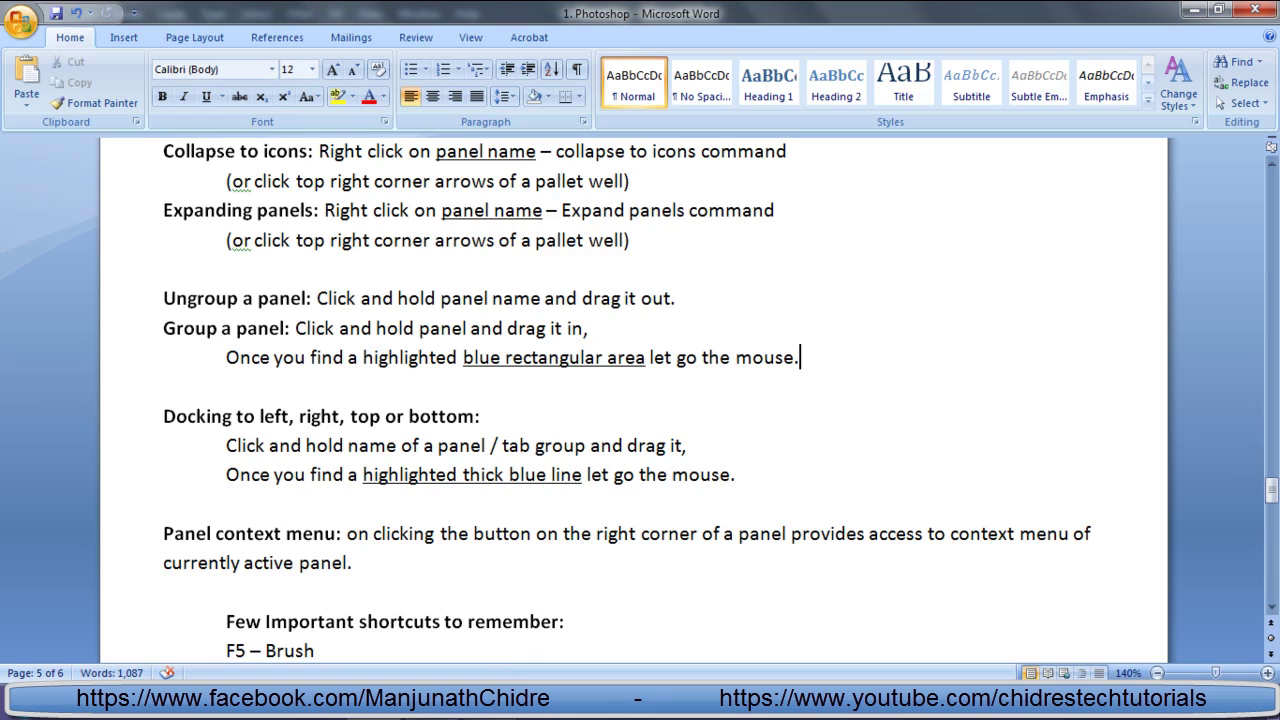
key("alt+Tab")
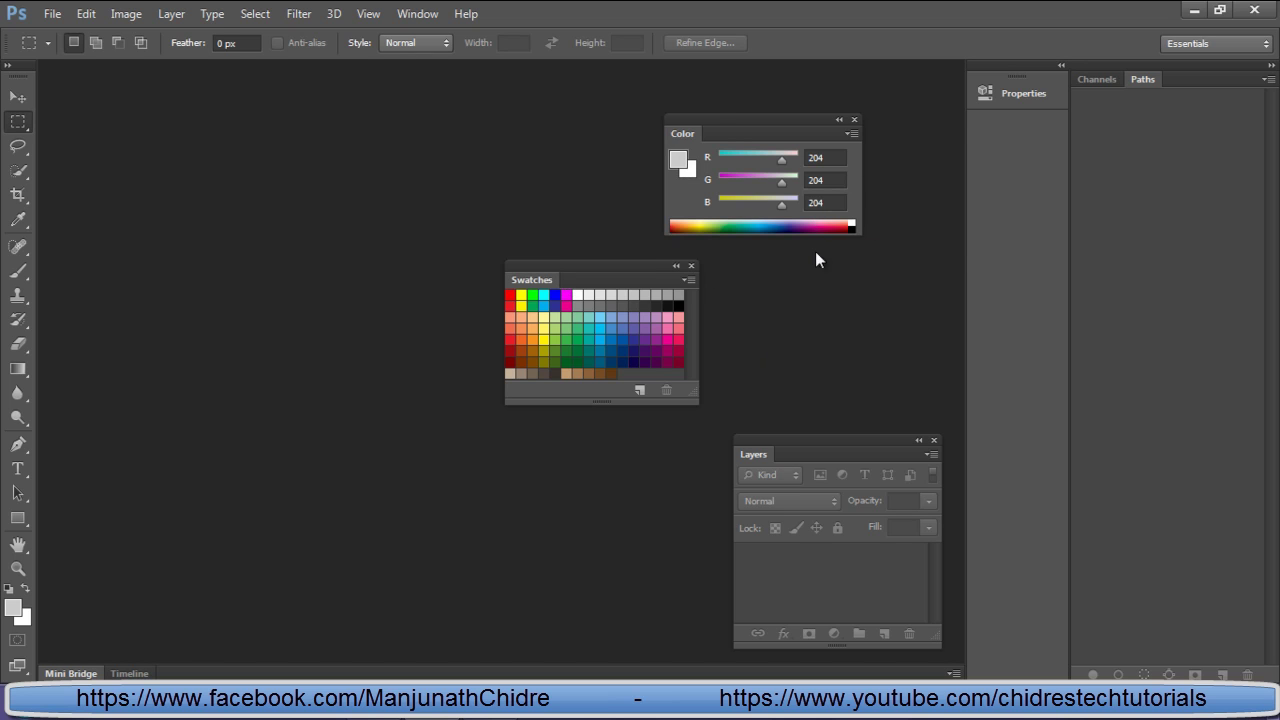
Step: Group Swatches into the floating Color panel, check both tabs, and move the group left
left_click_drag(531, 282, 722, 140)
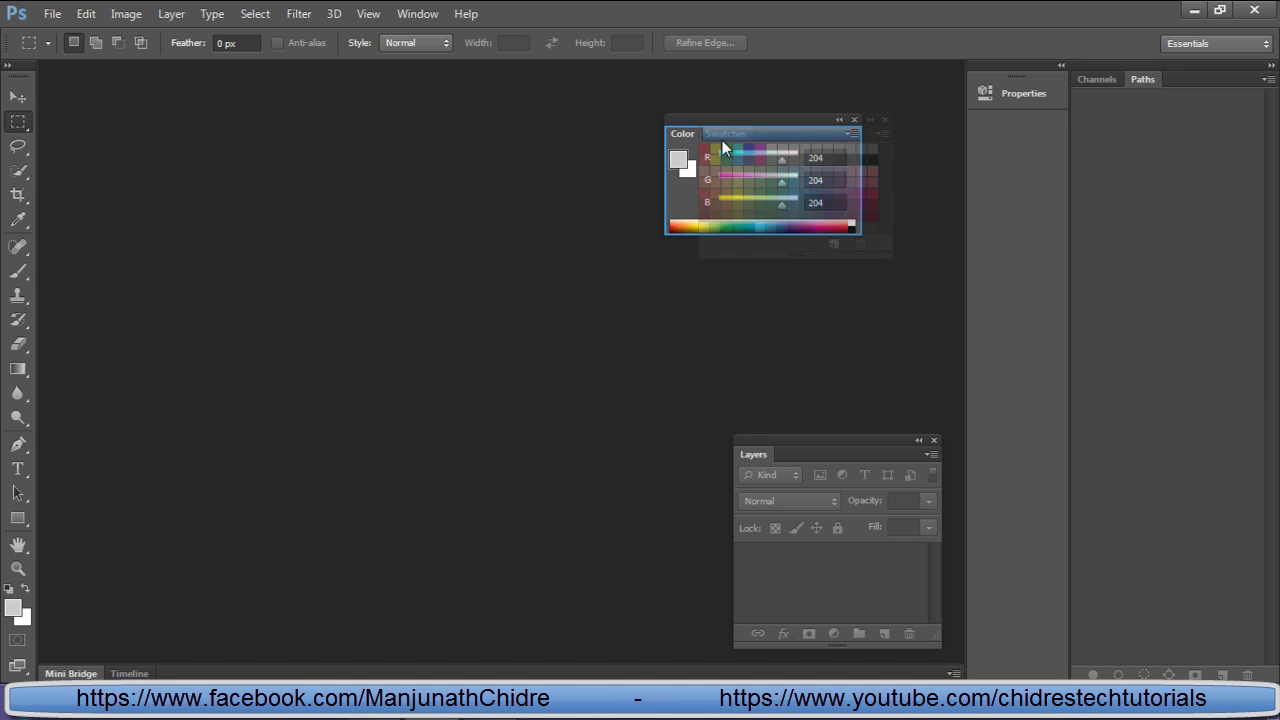
left_click_drag(722, 140, 722, 140)
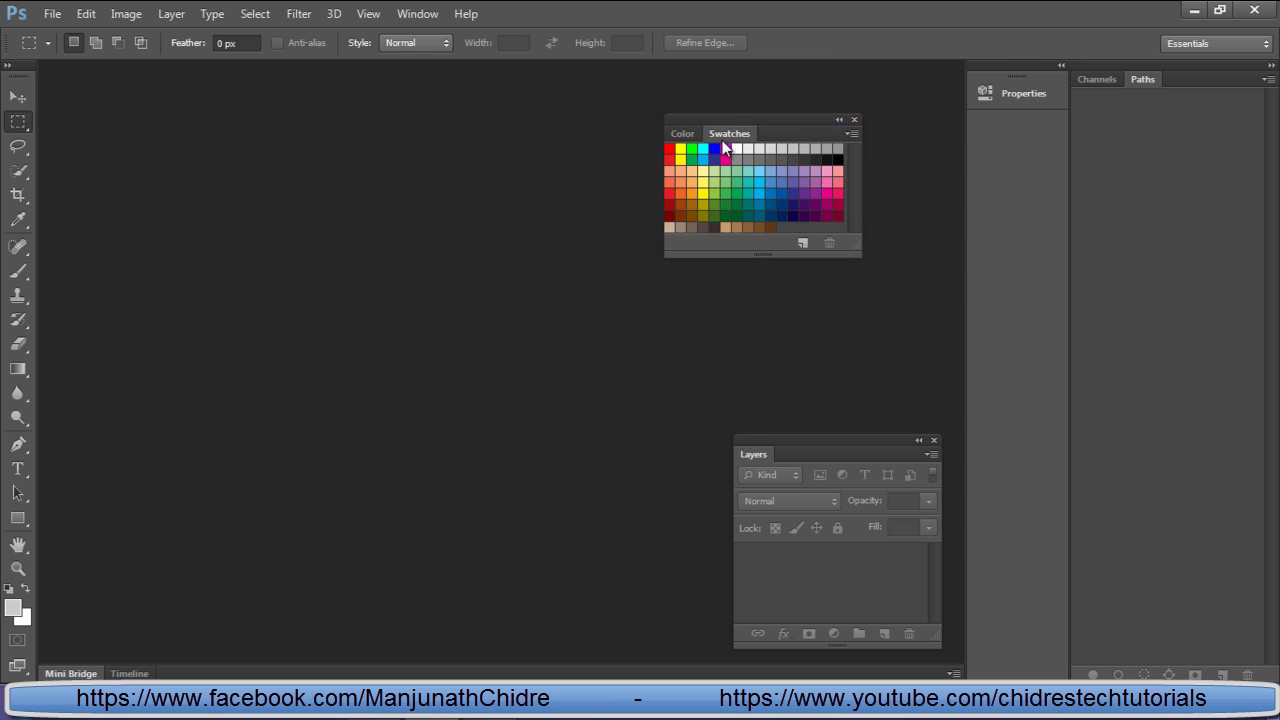
left_click(683, 134)
left_click(719, 131)
left_click(684, 136)
left_click(729, 133)
left_click(683, 134)
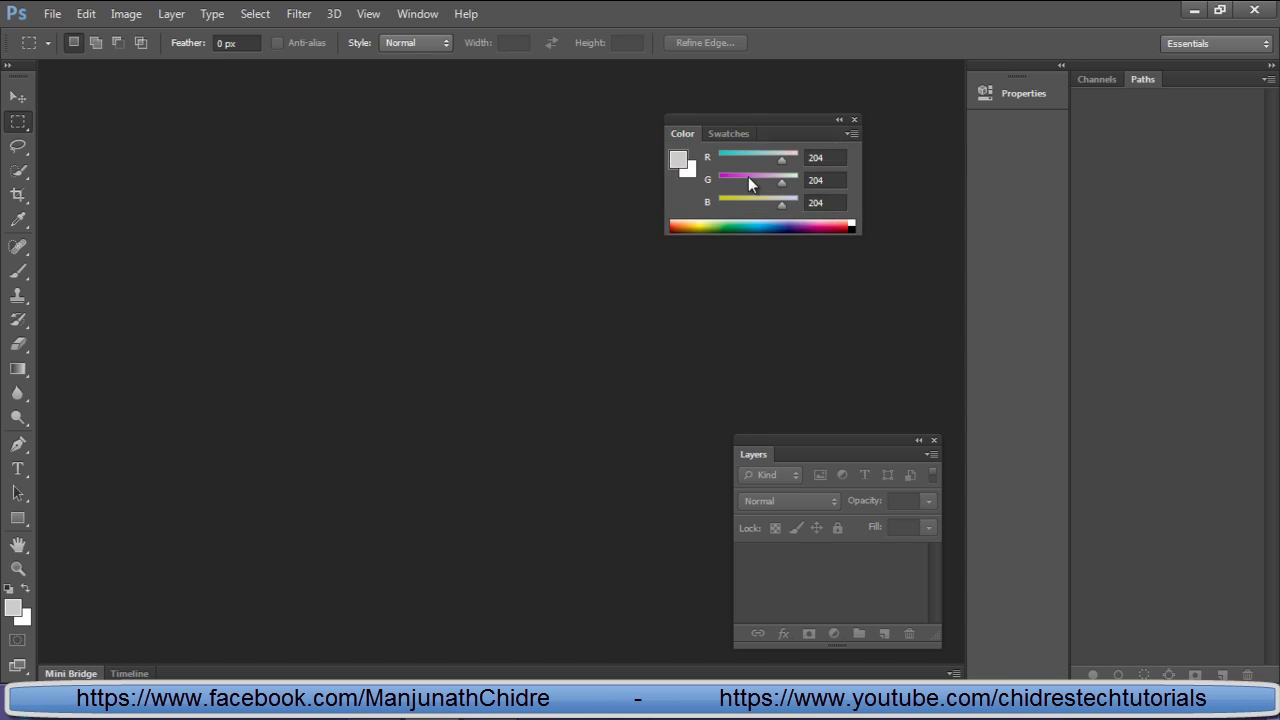
left_click_drag(790, 130, 603, 128)
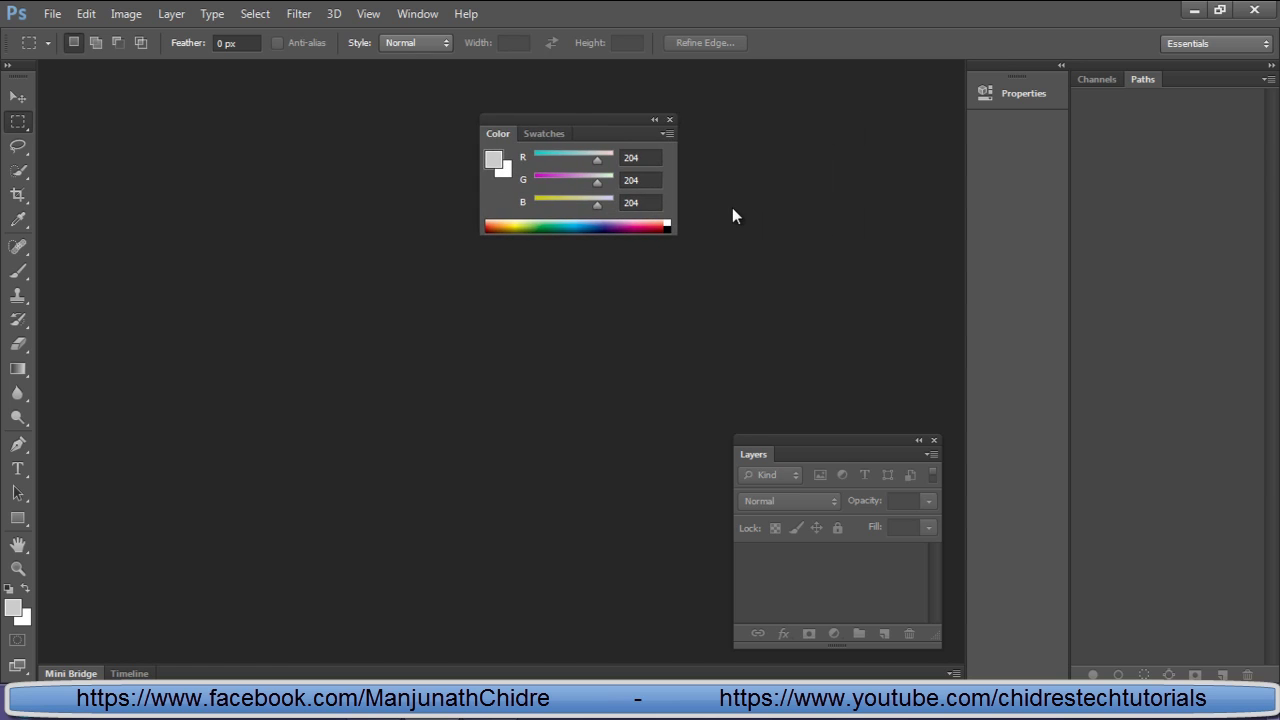
Step: Dock Layers into the right-side group and order the tabs Layers, Channels, Paths
left_click_drag(854, 453, 699, 295)
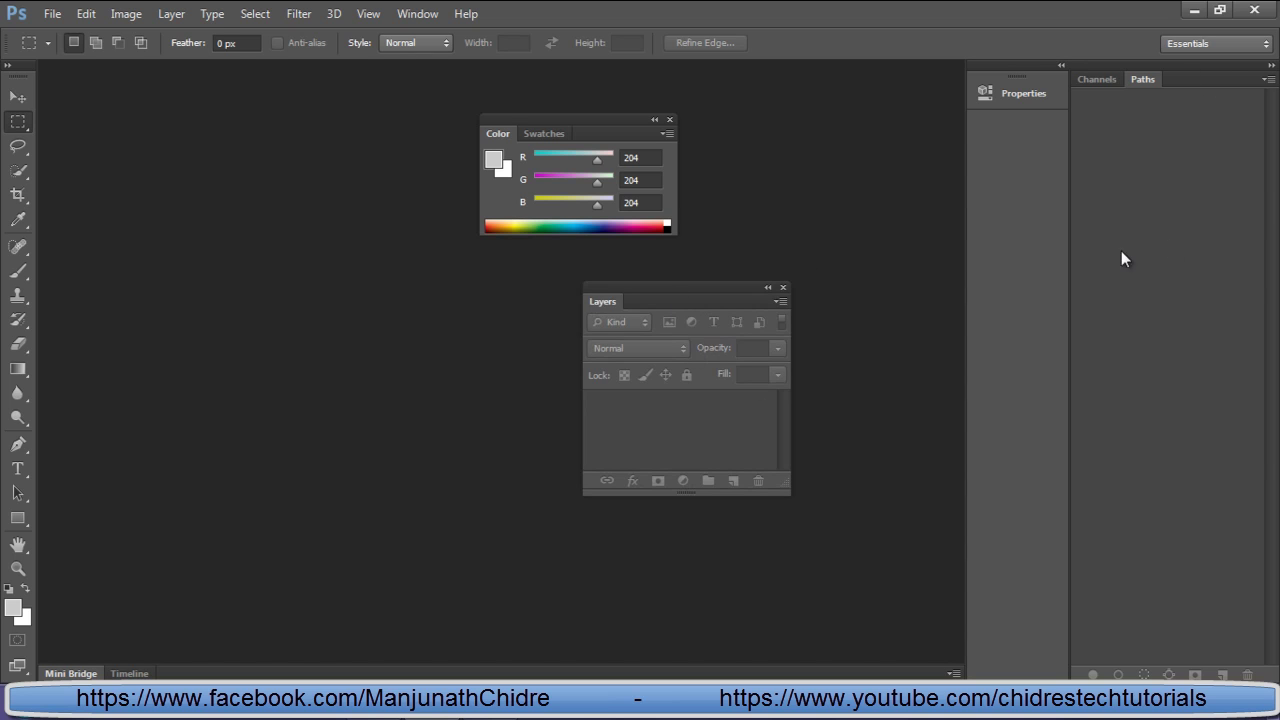
left_click_drag(604, 302, 1172, 286)
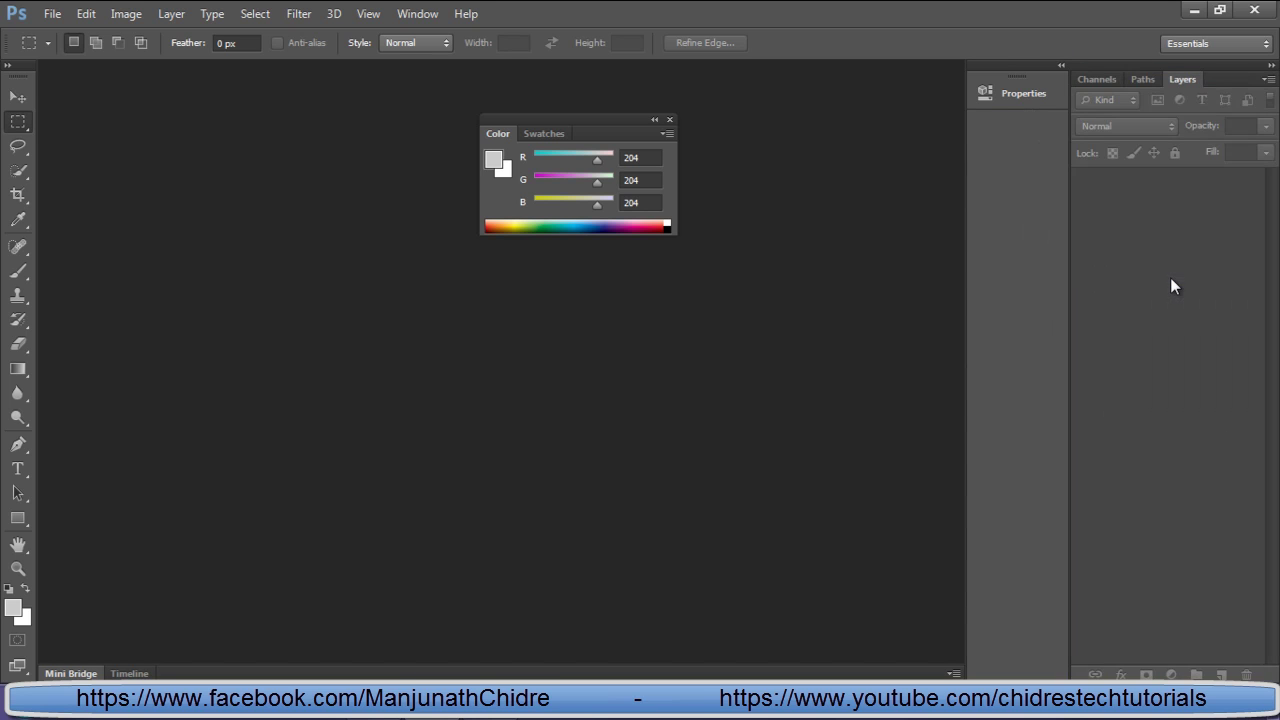
left_click(1146, 81)
left_click(1080, 79)
left_click(1190, 79)
left_click_drag(1095, 79, 1162, 80)
left_click(1100, 80)
mouse_move(498, 138)
left_mouse_down()
mouse_move(575, 134)
mouse_move(498, 133)
left_mouse_up()
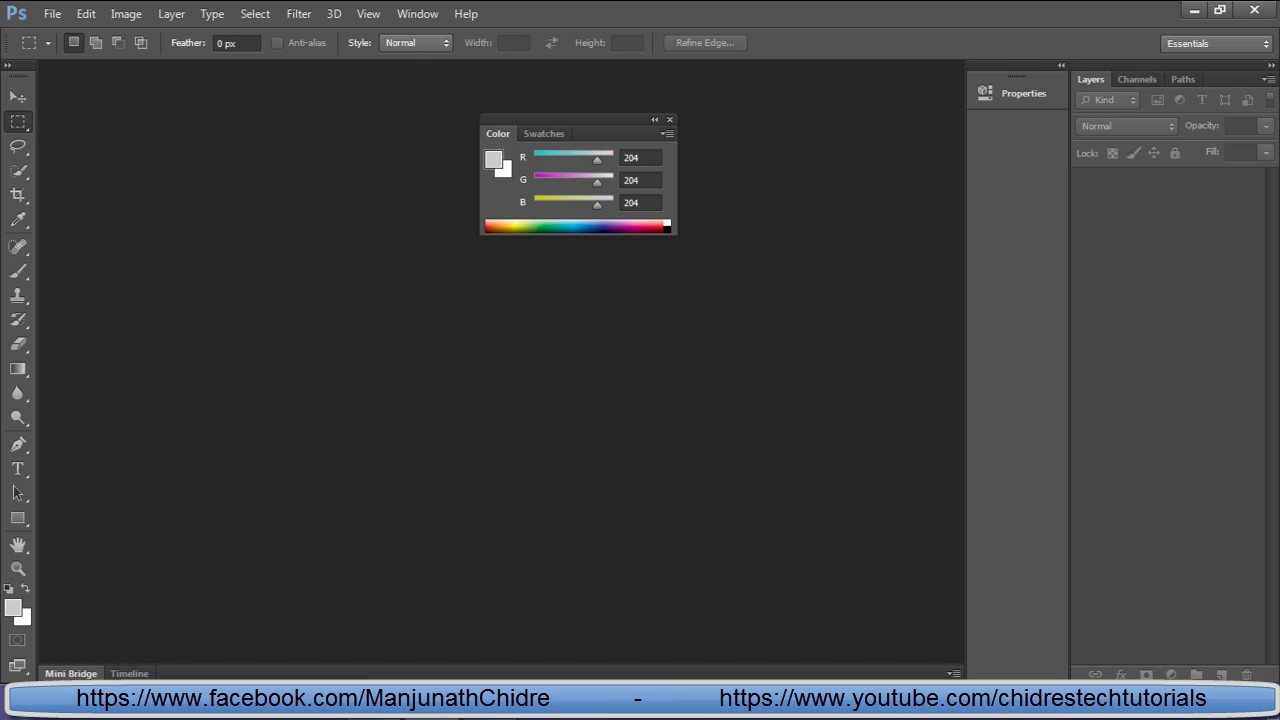
Step: In the Word notes, highlight the 'Ungroup a panel' and 'Group a panel' headings
key("alt+Tab")
left_click_drag(158, 300, 304, 298)
left_click_drag(163, 330, 296, 328)
left_click(344, 378)
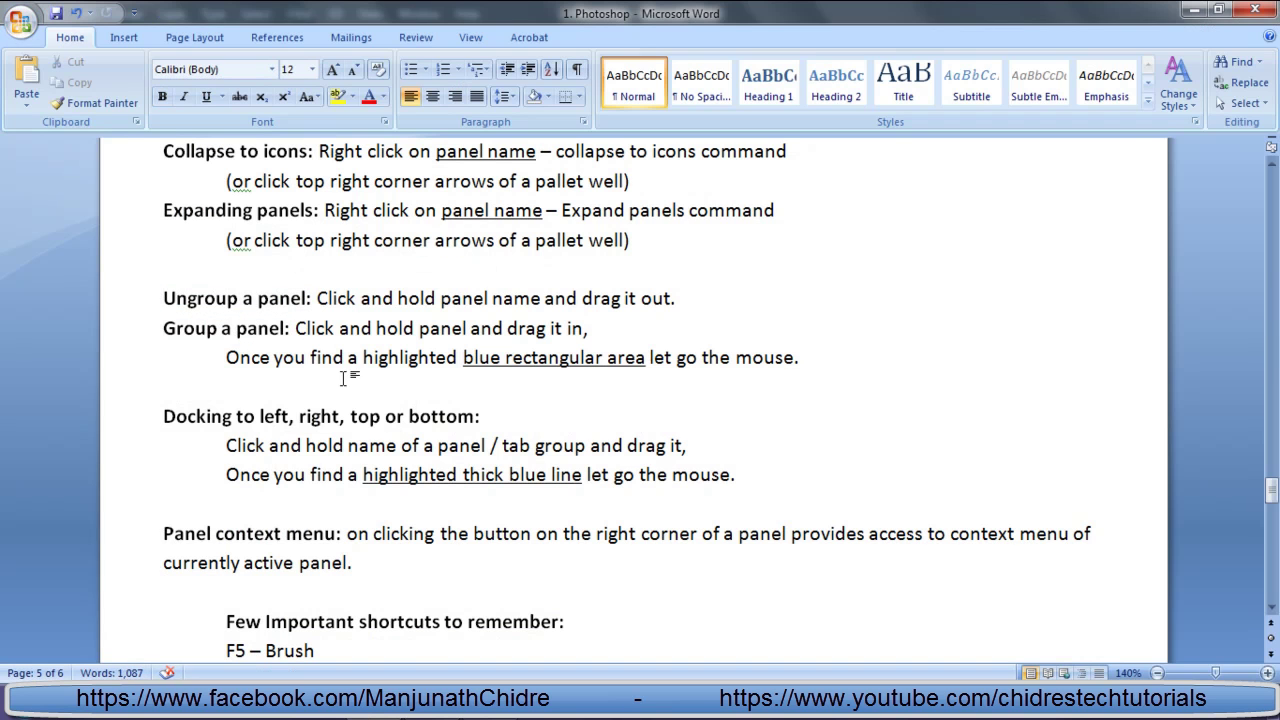
Step: Highlight the 'Docking to left, right, top or bottom' heading and the 'Click and hold name of a panel' line
left_click(163, 416)
left_click_drag(163, 416, 487, 418)
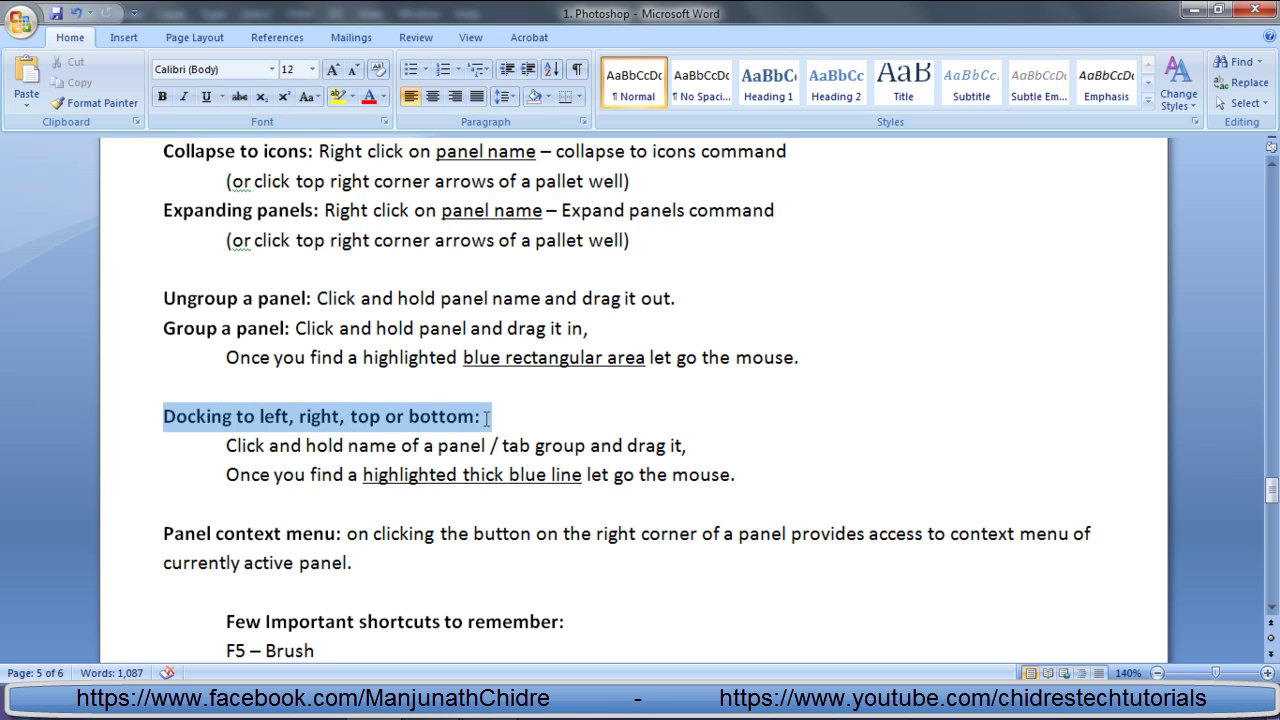
left_click(538, 422)
left_click(820, 472)
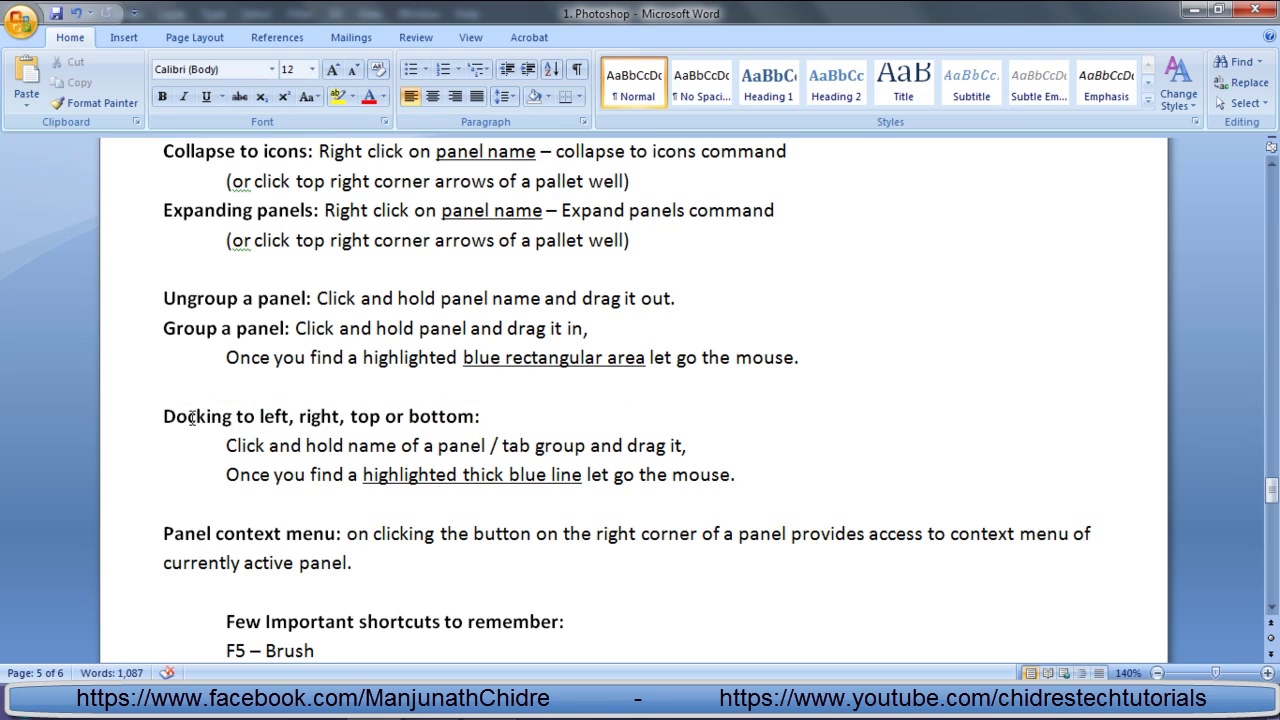
left_click(534, 418)
left_click_drag(214, 443, 470, 449)
left_click(672, 474)
Step: Highlight the notes about dragging to a 'highlighted thick blue line' and the 'blue rectangular area'
double_click(636, 447)
left_click(718, 449)
left_click_drag(363, 476, 740, 476)
left_click(648, 506)
left_click(786, 503)
left_click_drag(465, 357, 648, 360)
left_click(654, 410)
Step: Review the 'Group a panel' lines and the thick blue line note, then return to Photoshop
left_click(163, 328)
left_click_drag(163, 328, 262, 357)
left_click(363, 474)
left_click_drag(363, 474, 584, 475)
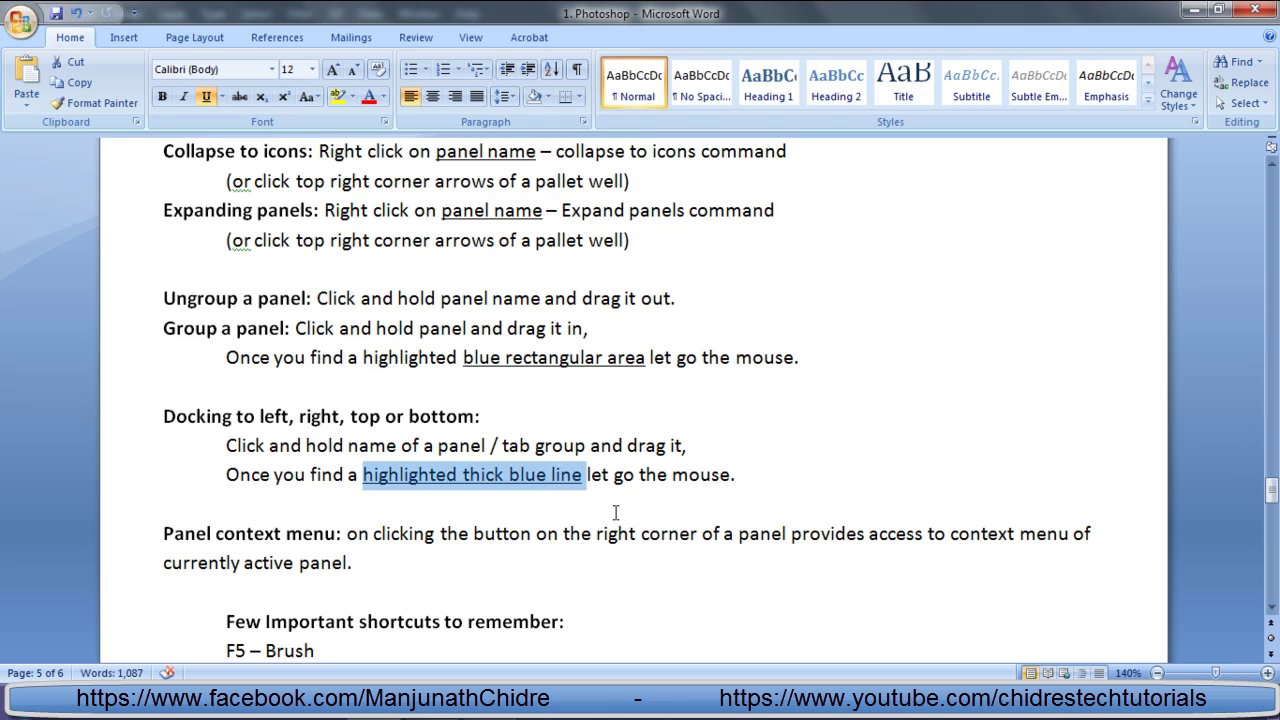
left_click(612, 506)
left_click_drag(162, 418, 251, 418)
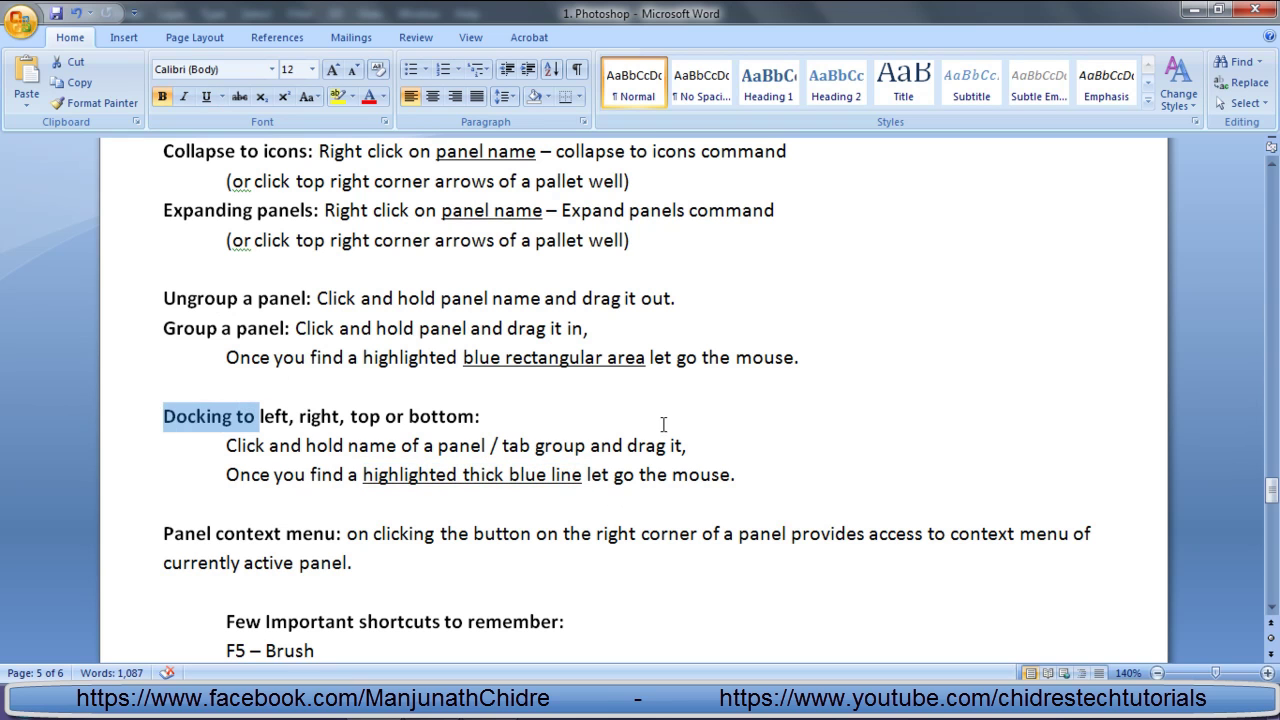
left_click(777, 428)
key("alt+Tab")
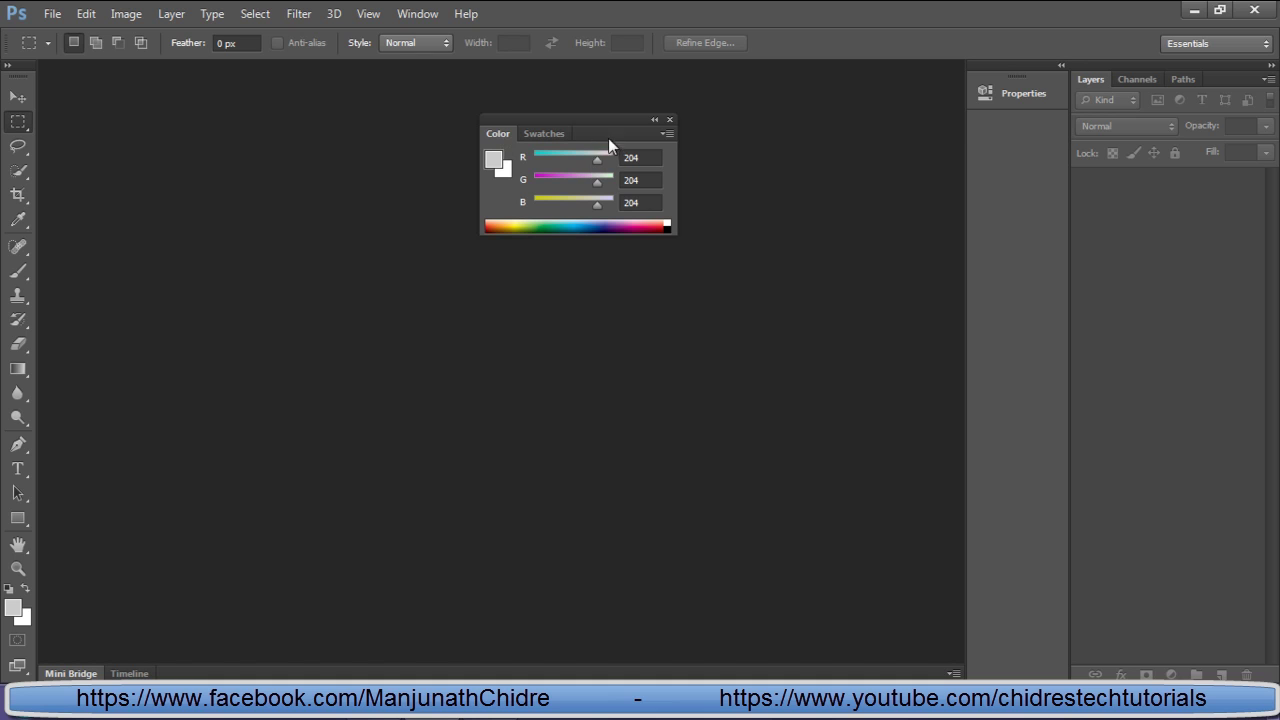
Step: Dock the Color panel above Layers, then in a new column beside Properties, pulling it out each time
left_click_drag(605, 134, 1209, 69)
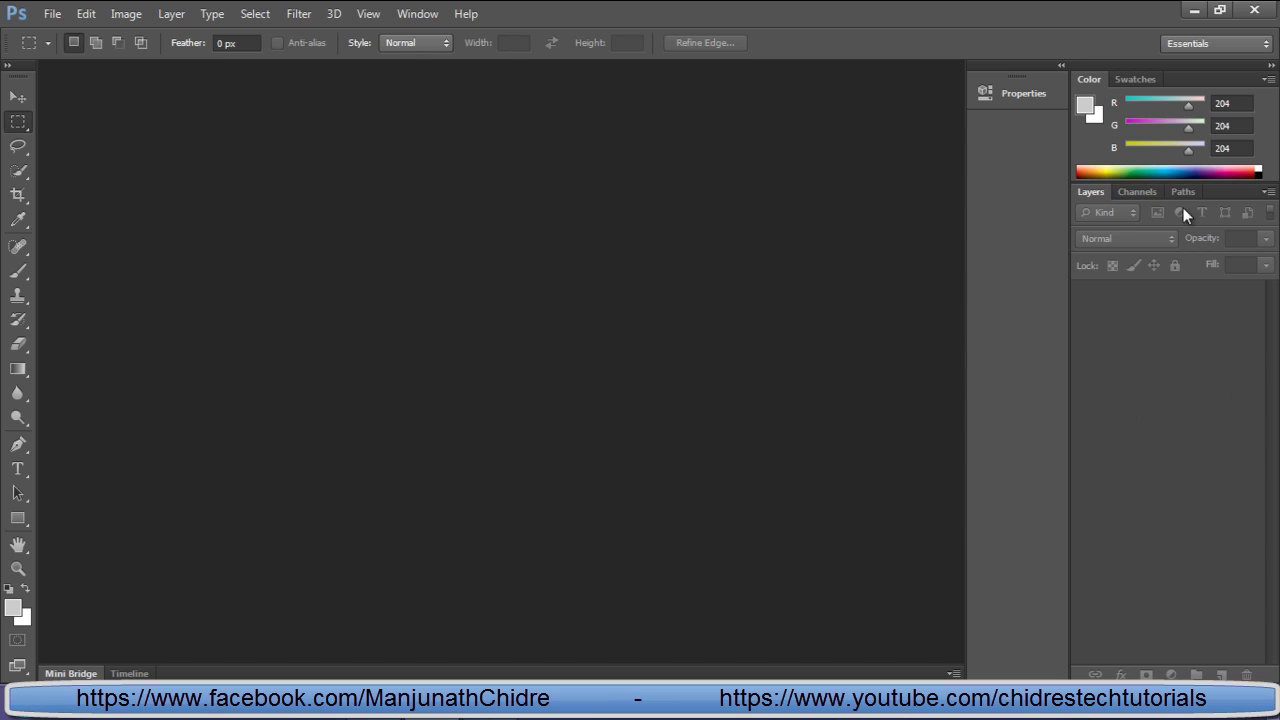
left_click_drag(1209, 79, 762, 140)
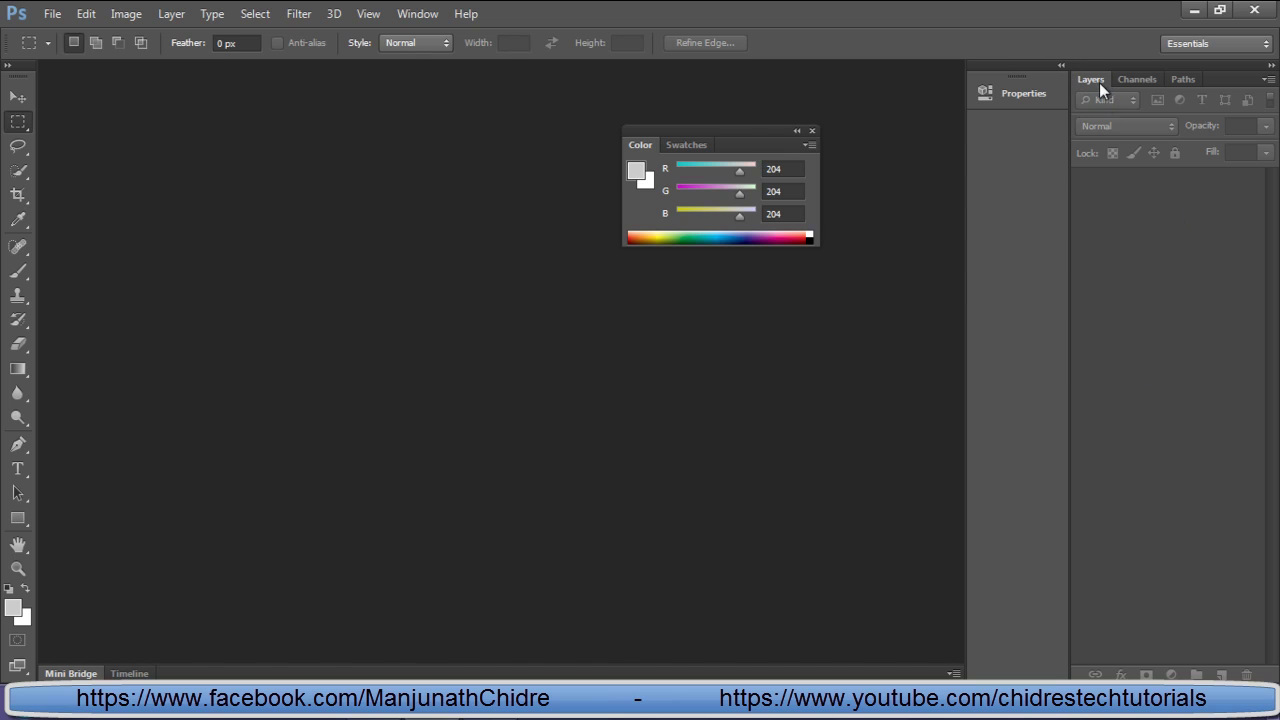
left_click_drag(740, 142, 1067, 204)
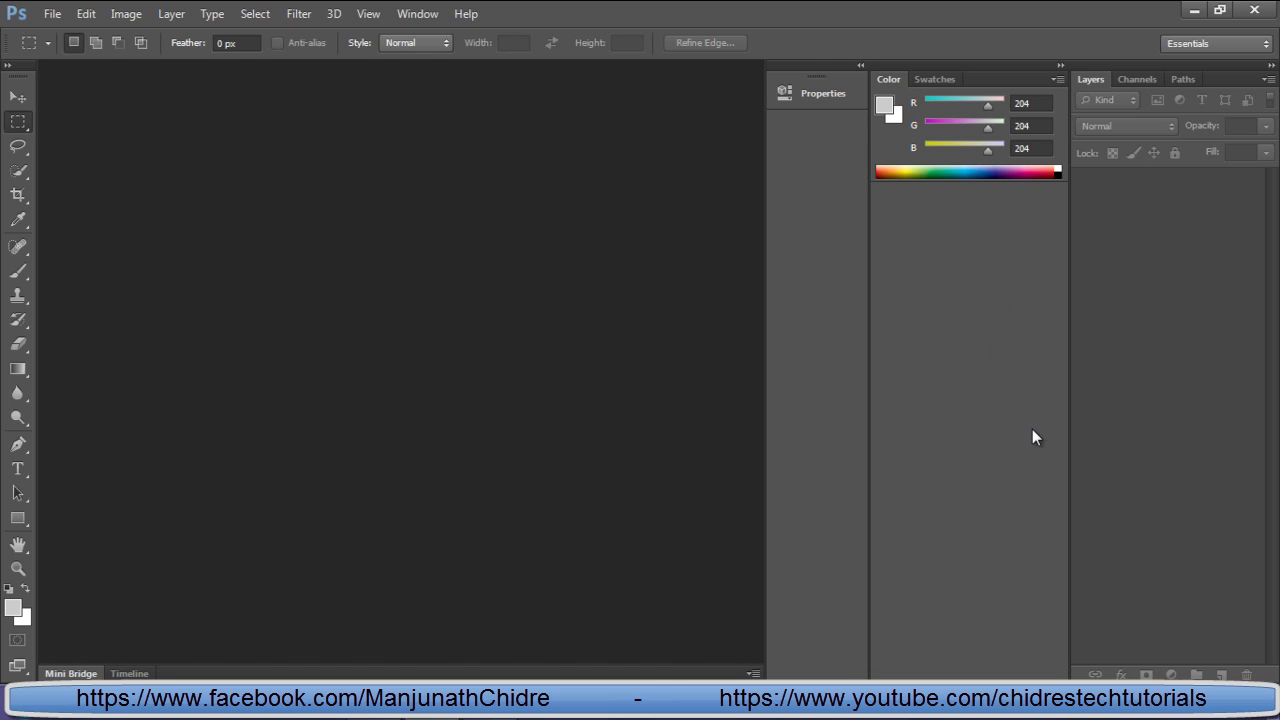
left_click_drag(1024, 79, 760, 158)
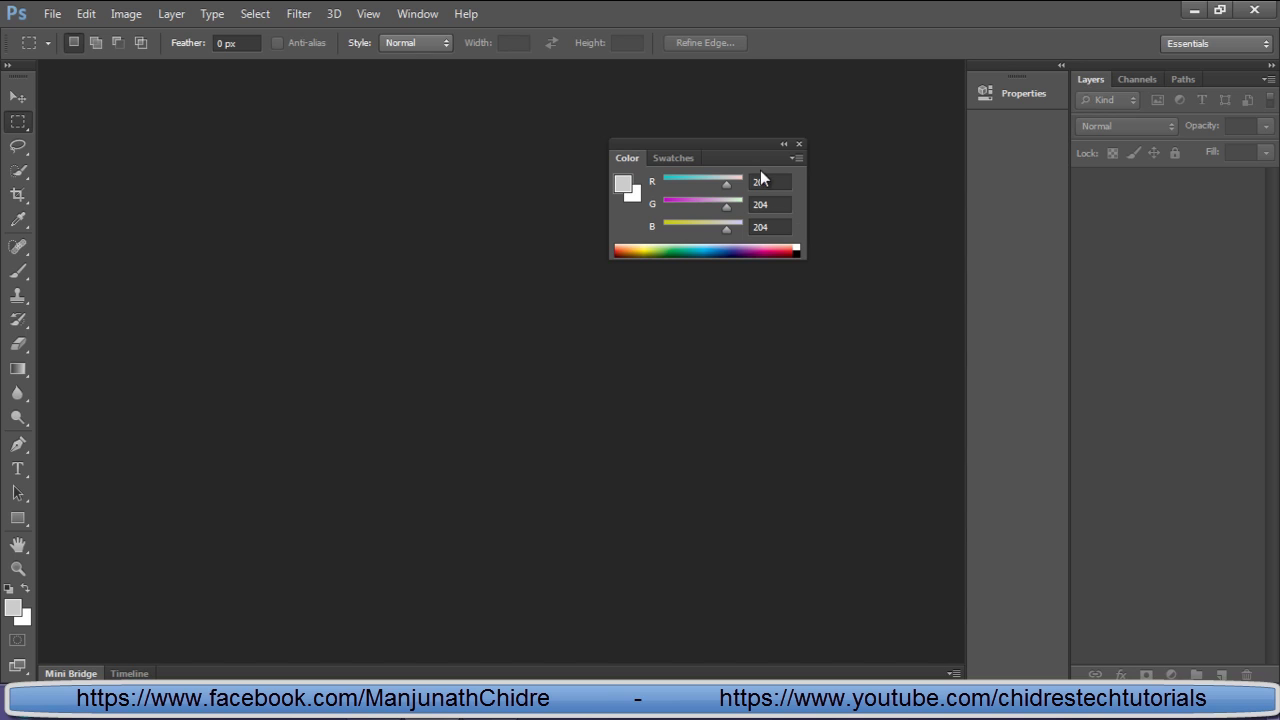
Step: Dock Color and Swatches below Layers, then on the left side, then close the floating group
mouse_move(761, 154)
left_mouse_down()
mouse_move(1125, 532)
mouse_move(1220, 710)
mouse_move(1218, 670)
left_mouse_up()
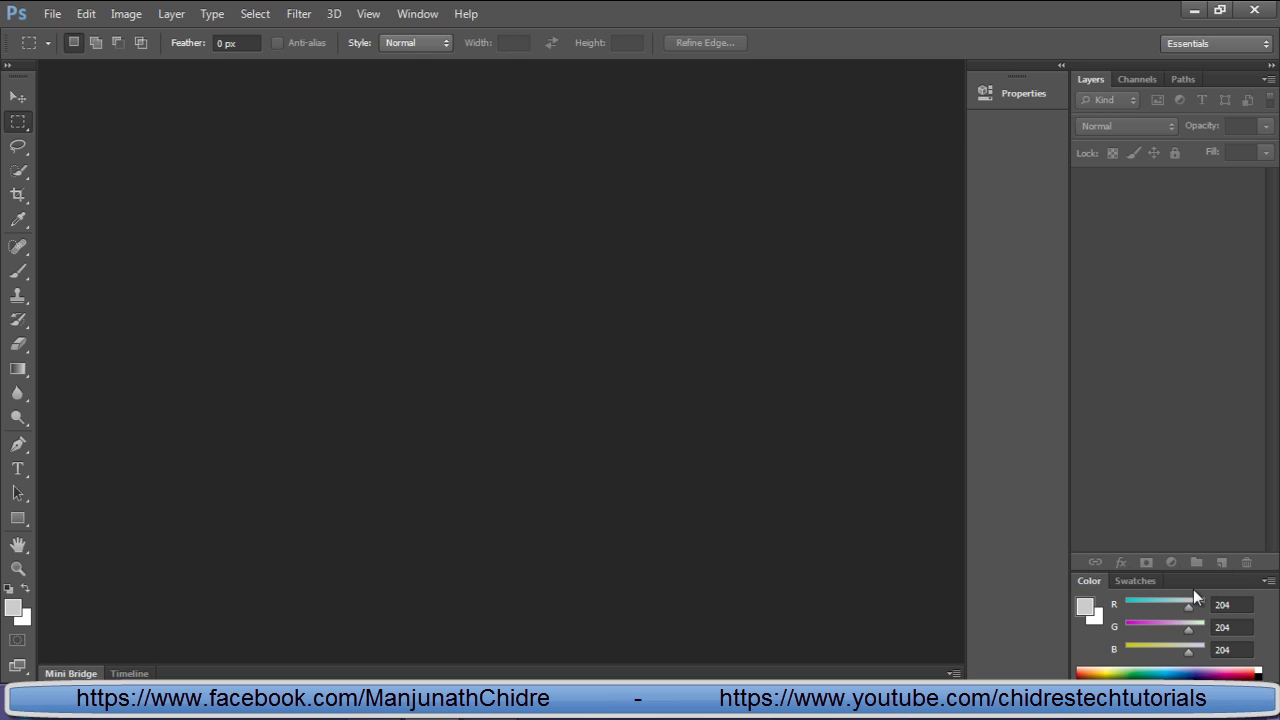
left_click_drag(1211, 563, 52, 318)
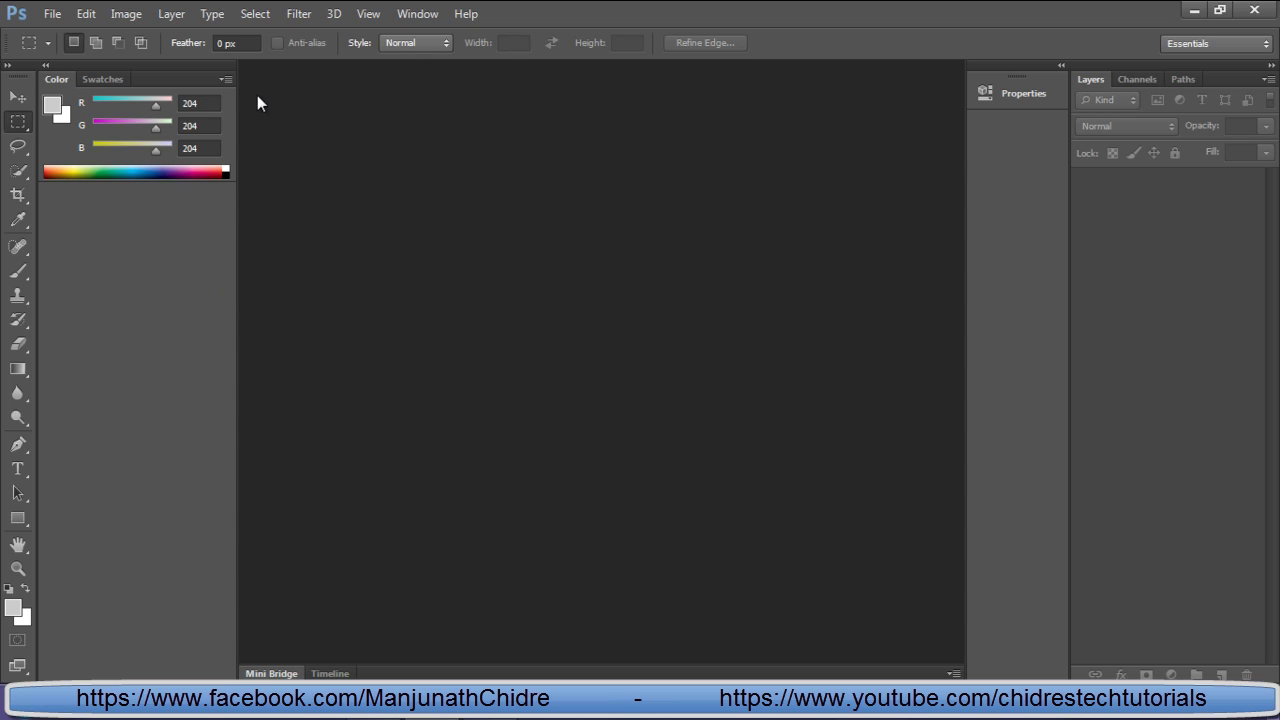
left_click_drag(186, 80, 502, 165)
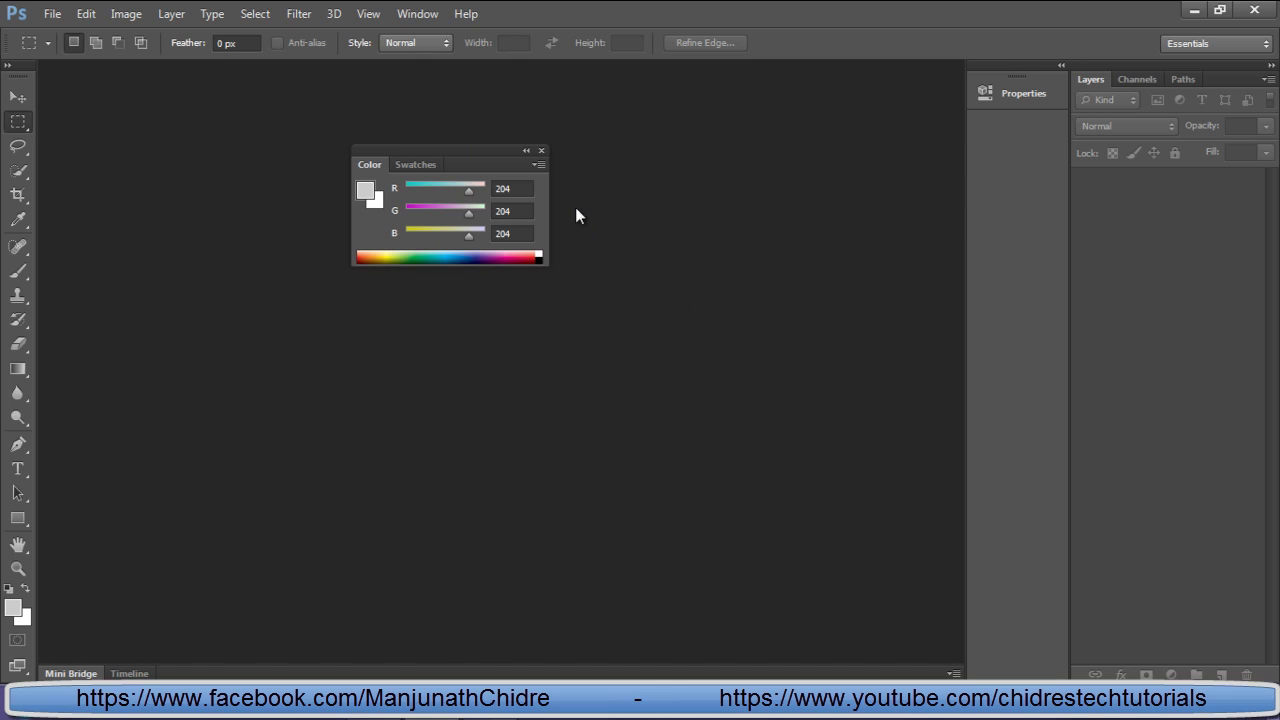
left_click(541, 151)
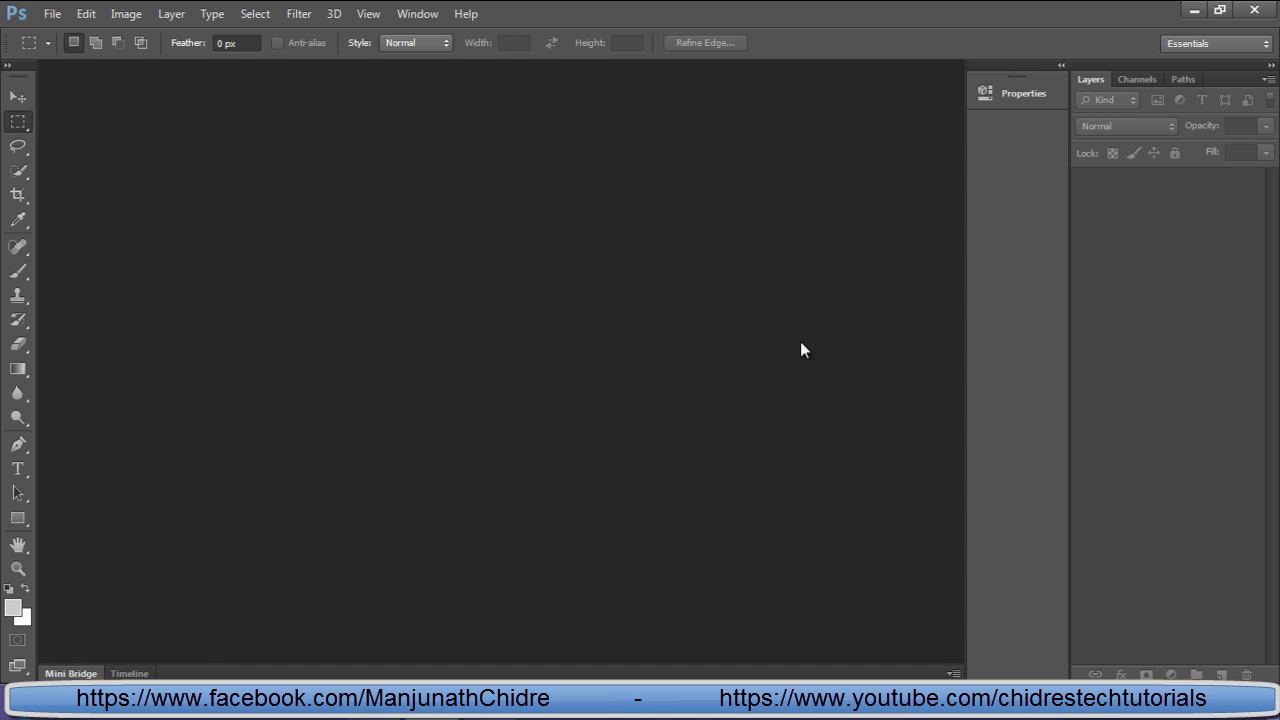
left_click(420, 17)
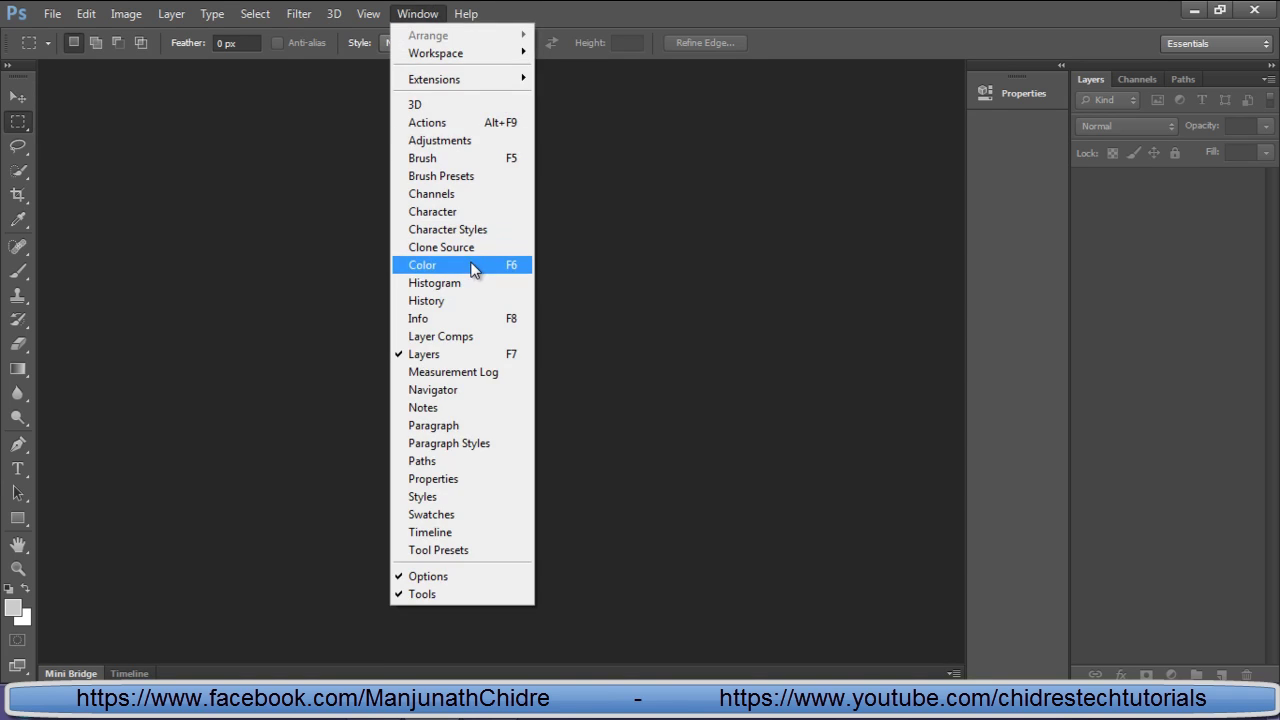
left_click(470, 265)
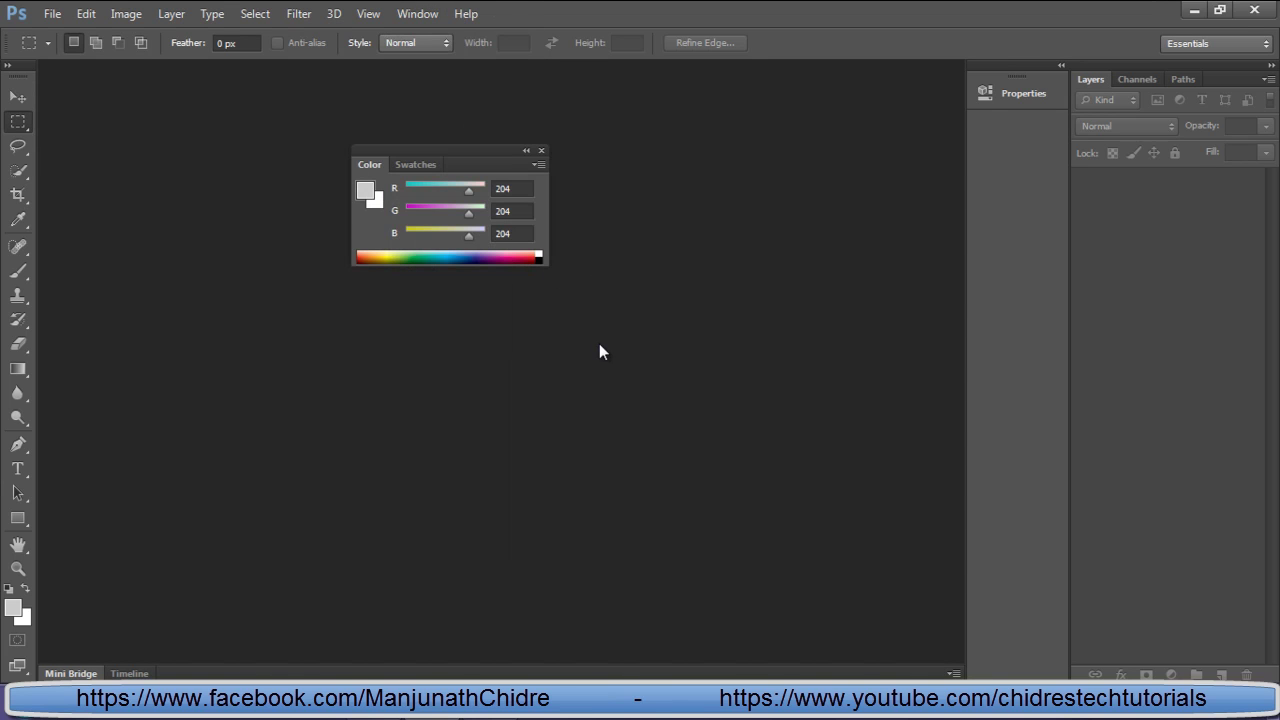
left_click_drag(491, 164, 1172, 68)
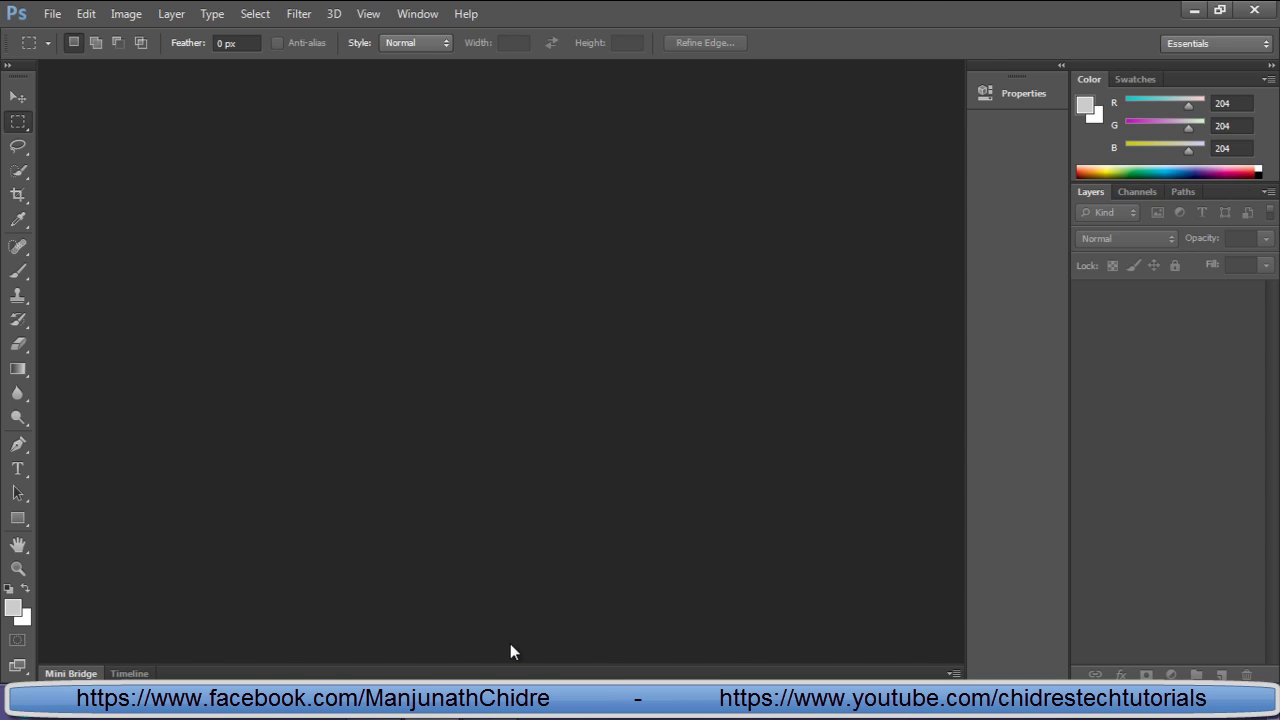
key("alt+Tab")
scroll(162, 474, "down", 1)
left_click_drag(162, 474, 790, 474)
left_click(417, 514)
key("alt+Tab")
left_click(375, 715)
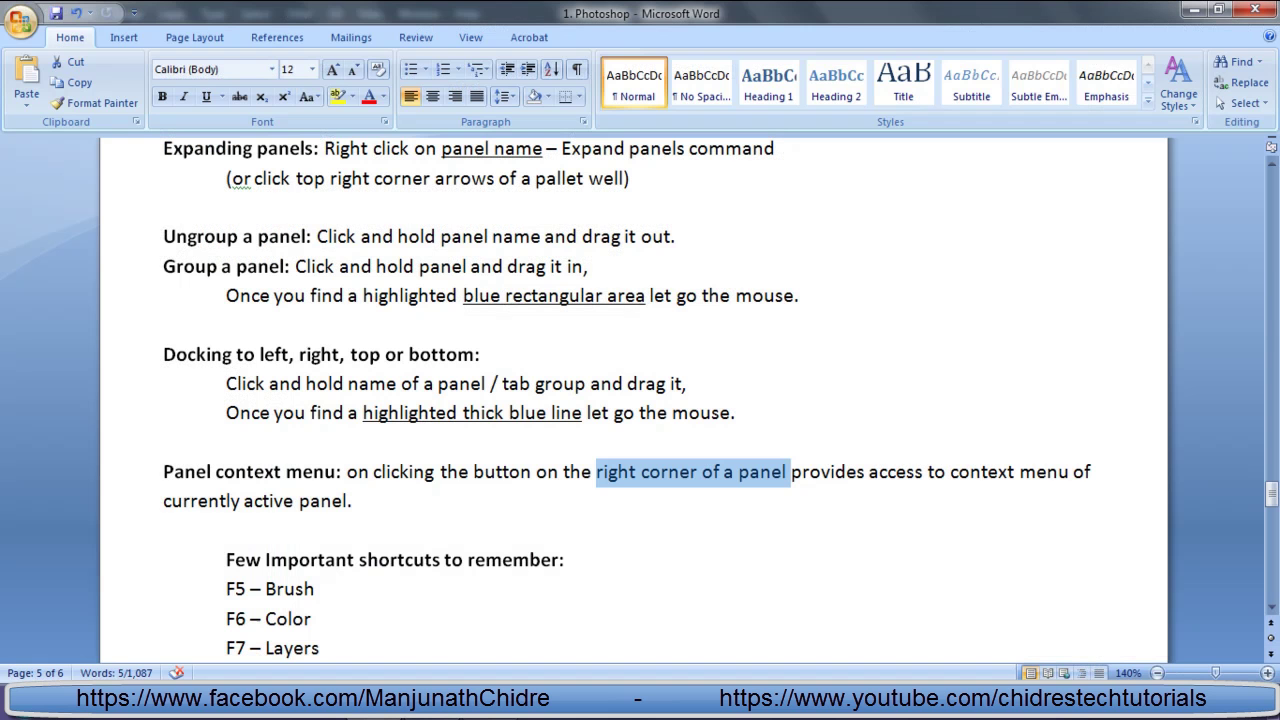
left_click(836, 472)
left_click(1016, 472)
left_click_drag(1019, 472, 1093, 473)
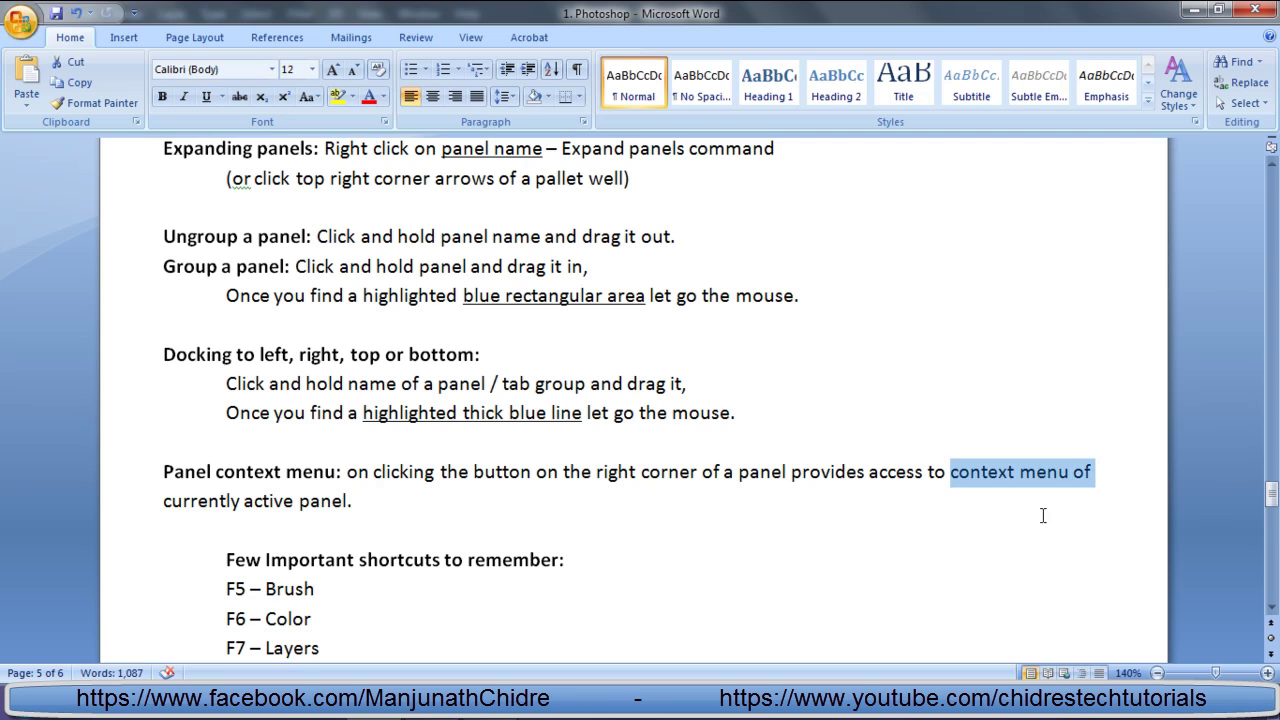
left_click(164, 500)
left_click_drag(164, 500, 300, 500)
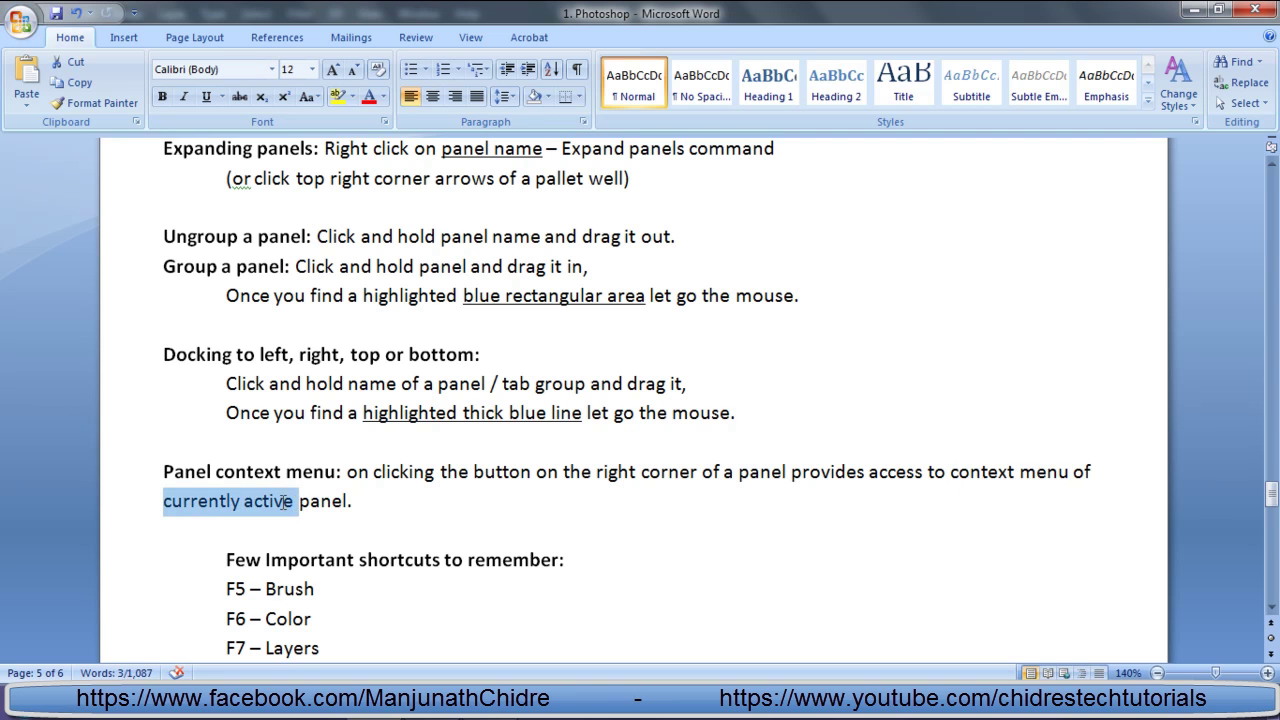
left_click(434, 512)
key("alt+Tab")
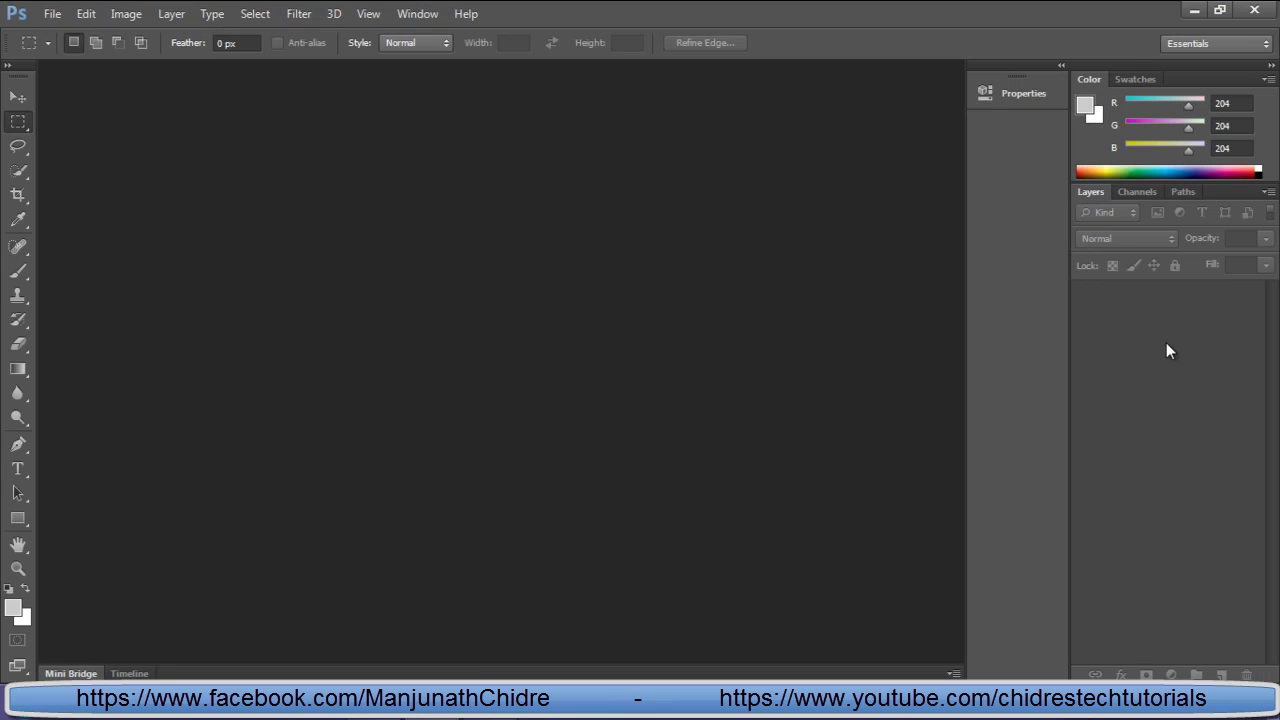
Step: Preview the Layers and Channels panel menu command lists
left_click(1267, 191)
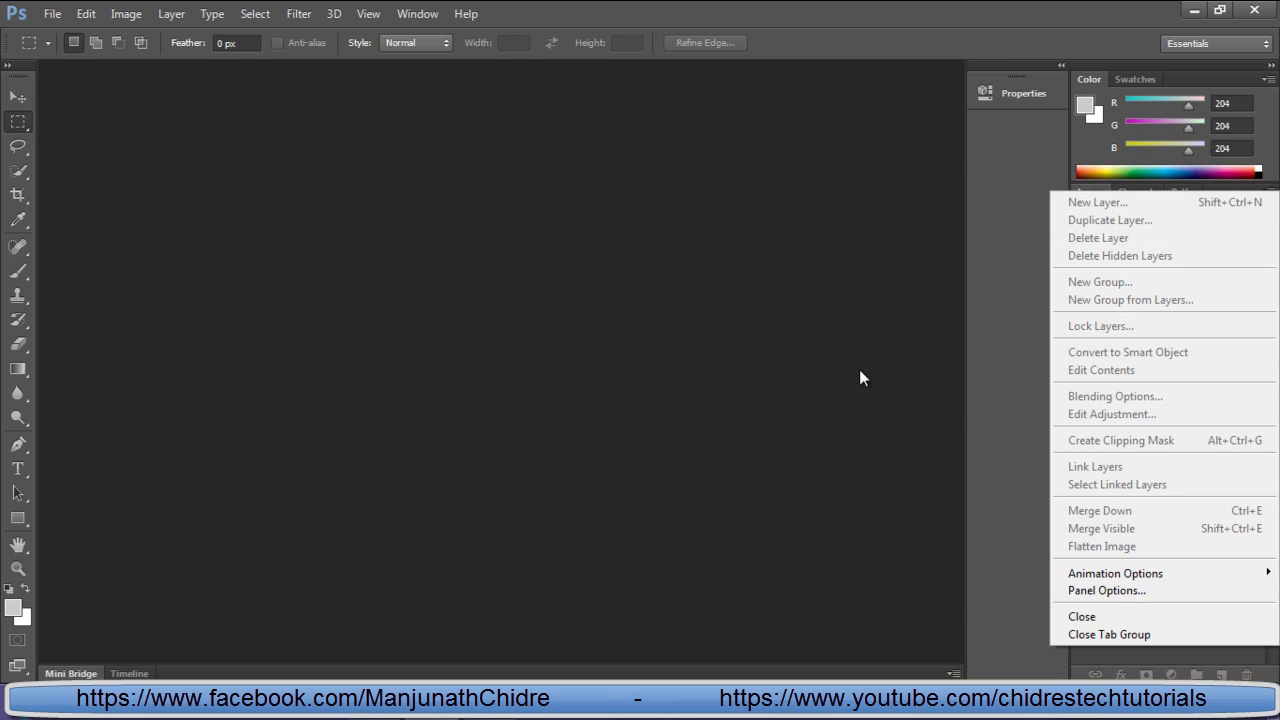
left_click(906, 306)
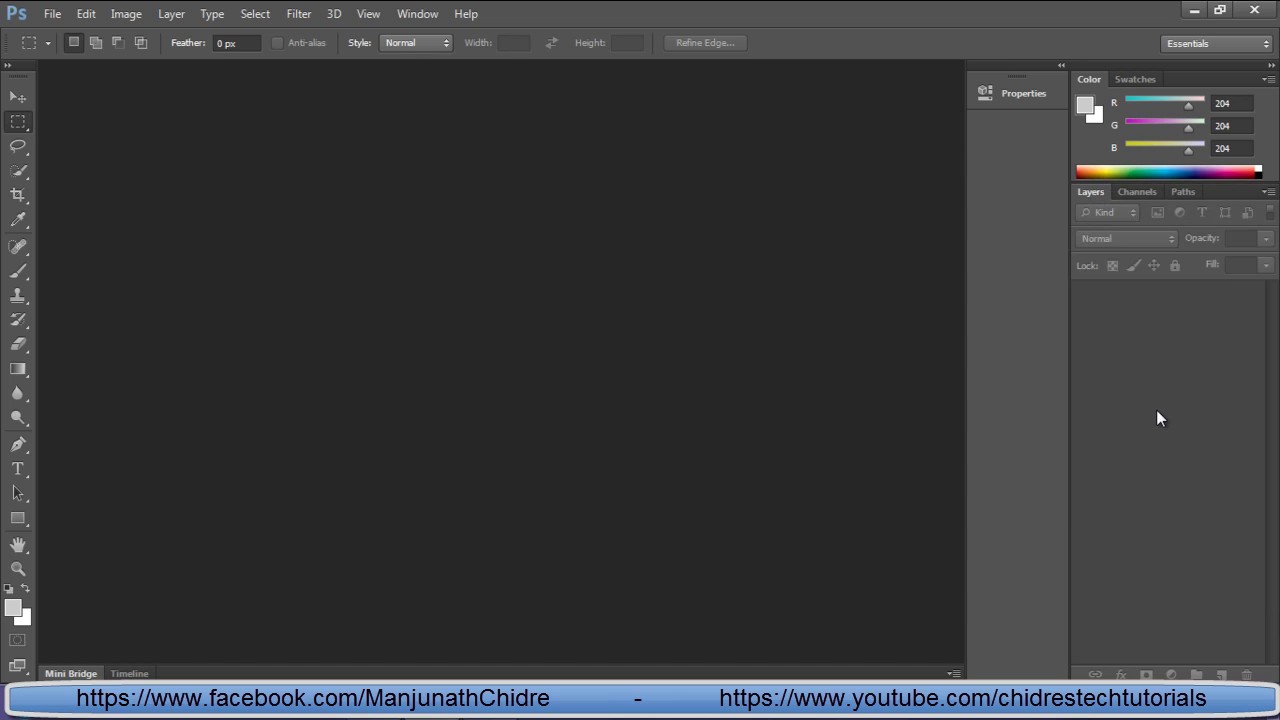
left_click(1144, 192)
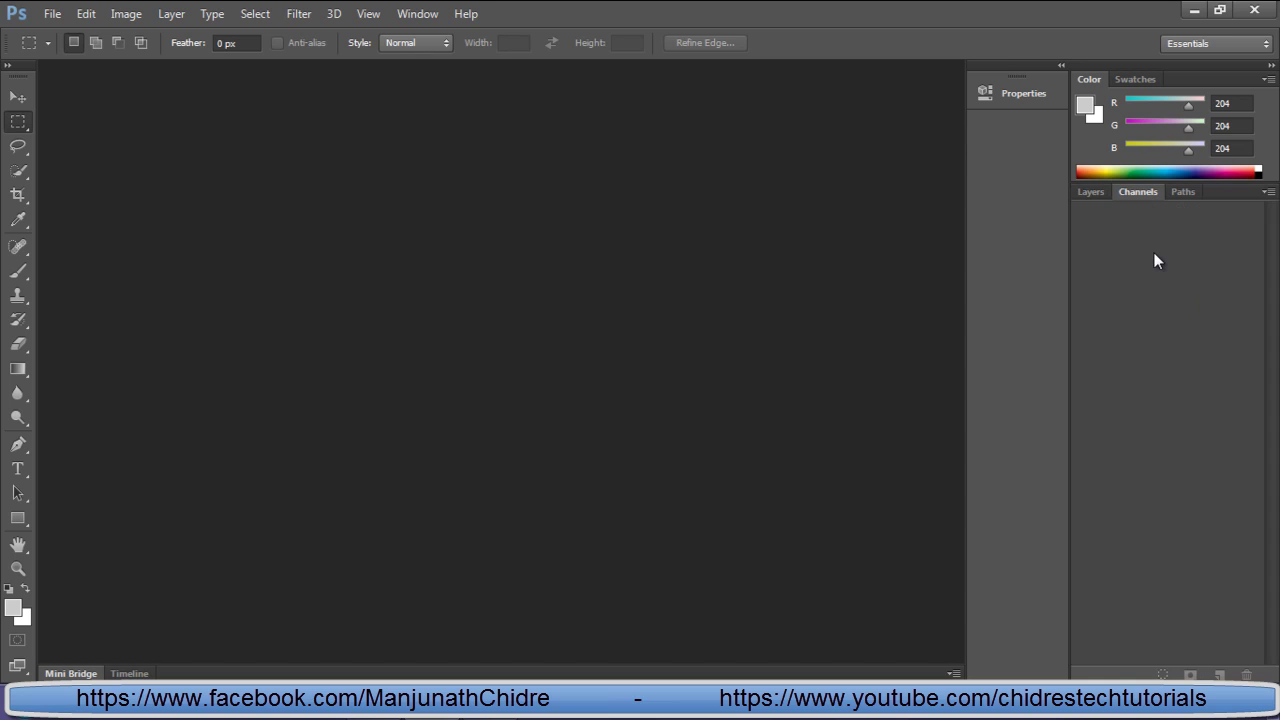
left_click(1267, 192)
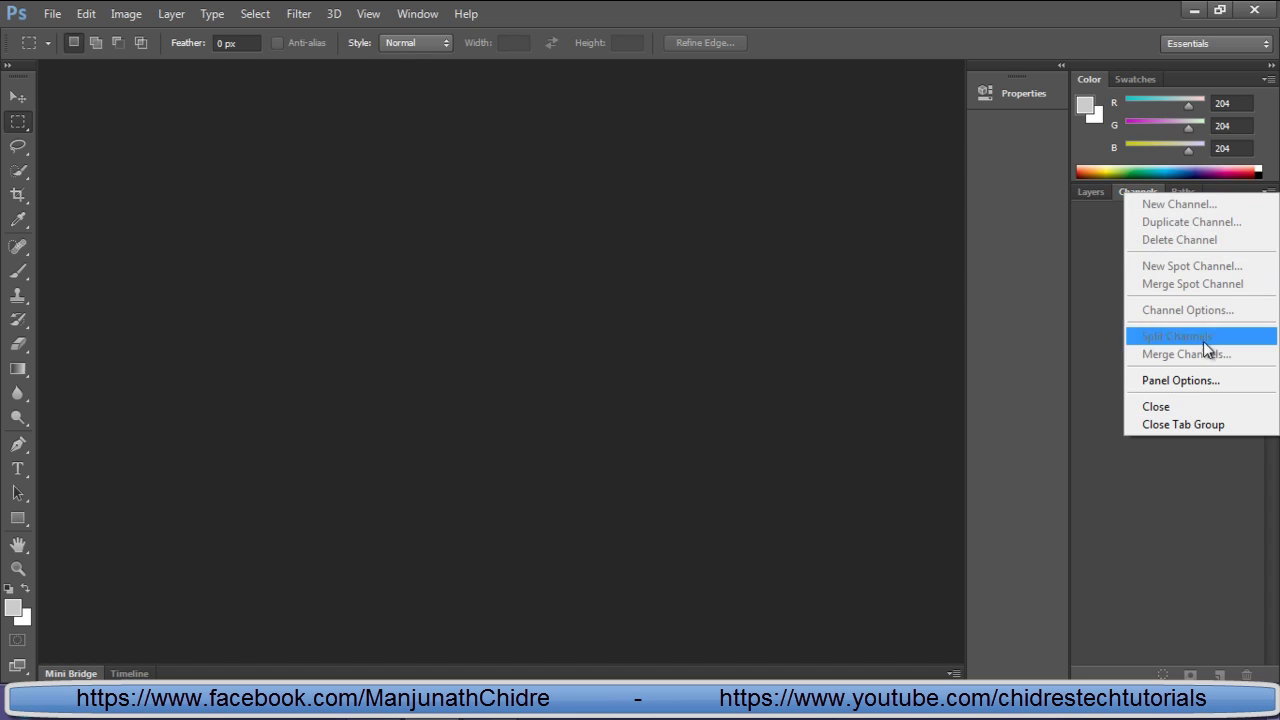
left_click(1114, 296)
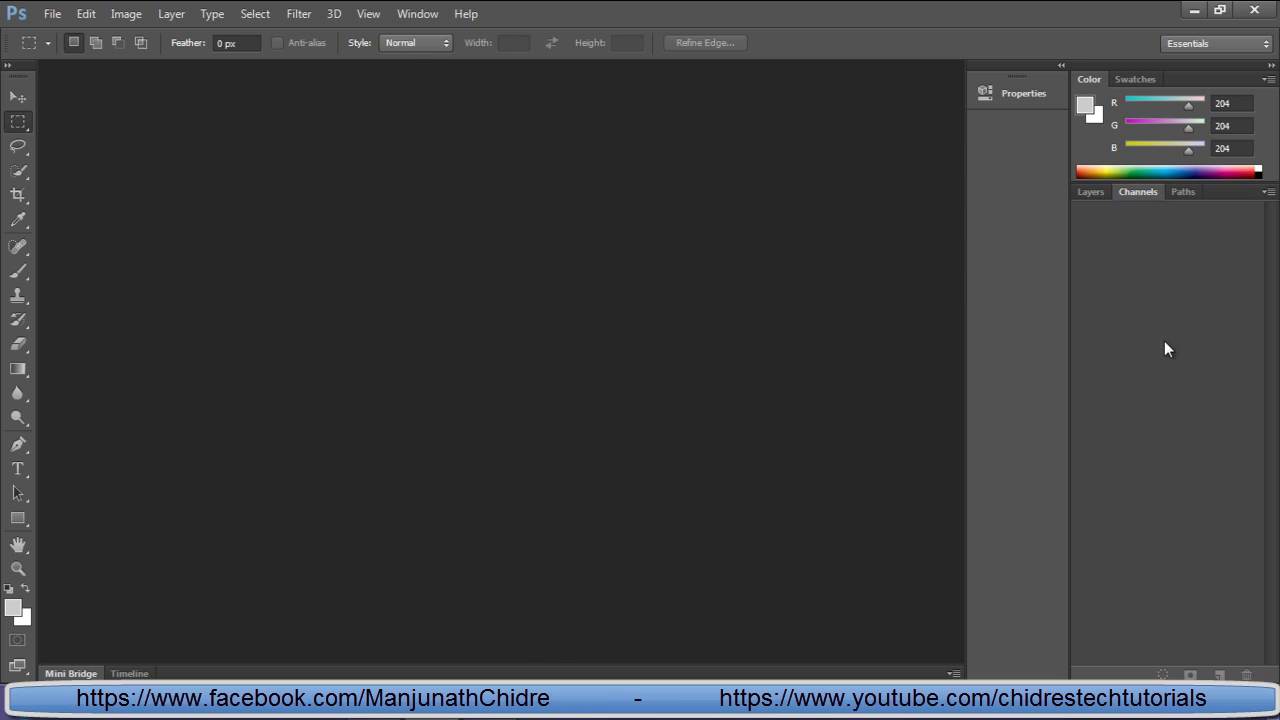
Step: Bring Layers back to the front and scroll the Word notes to the panel shortcuts list
left_click(1099, 193)
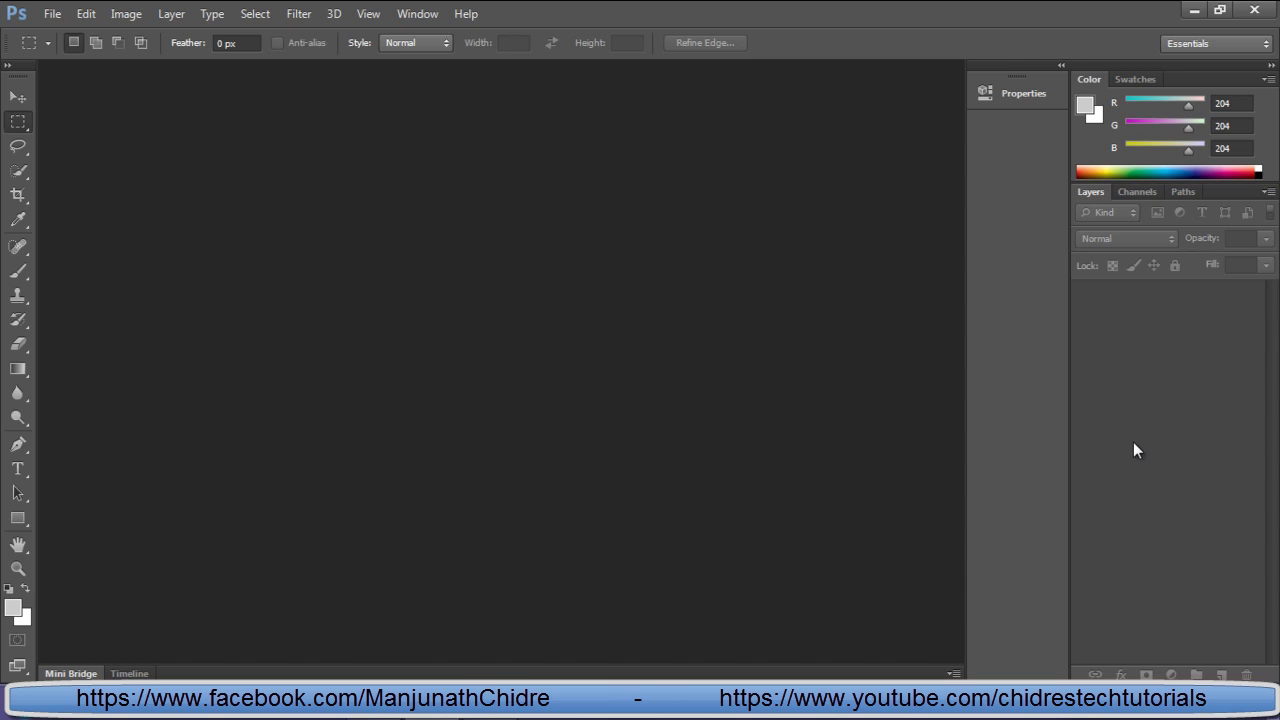
left_click(374, 718)
scroll(458, 507, "down", 2)
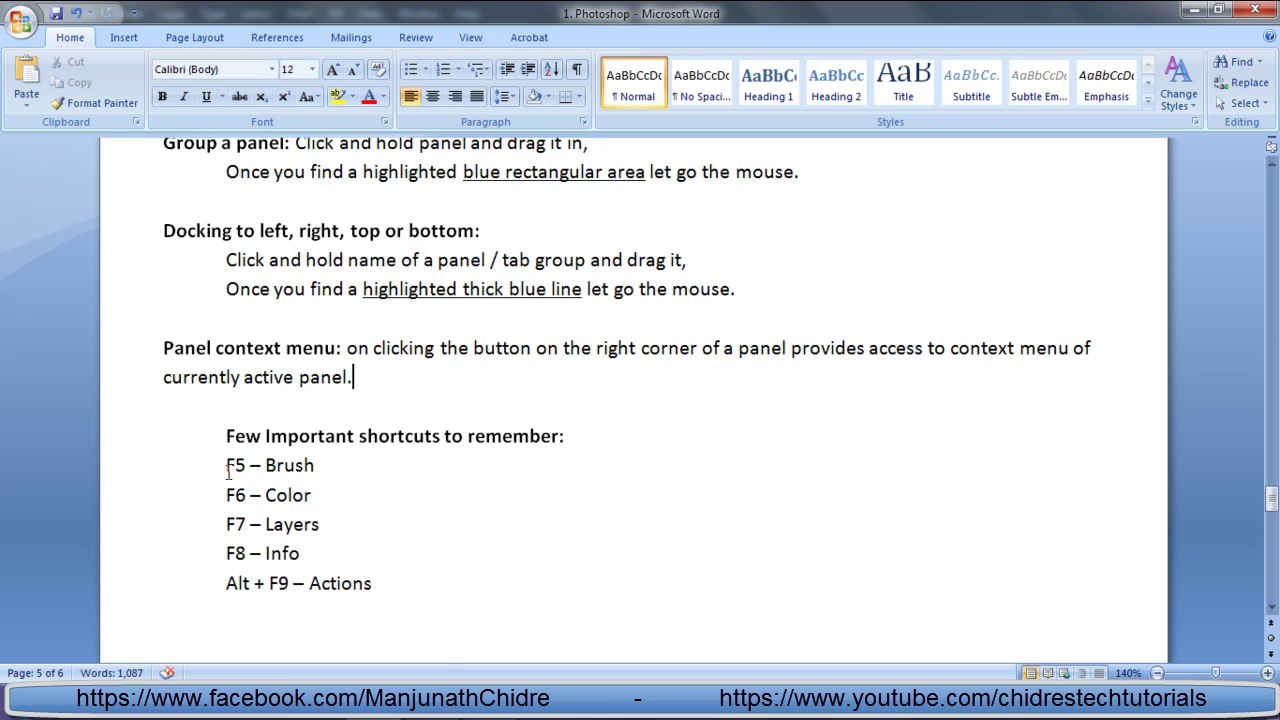
Step: In Photoshop, toggle the Brush (F5), Color (F6) and Layers (F7) panels off and on
key("alt+Tab")
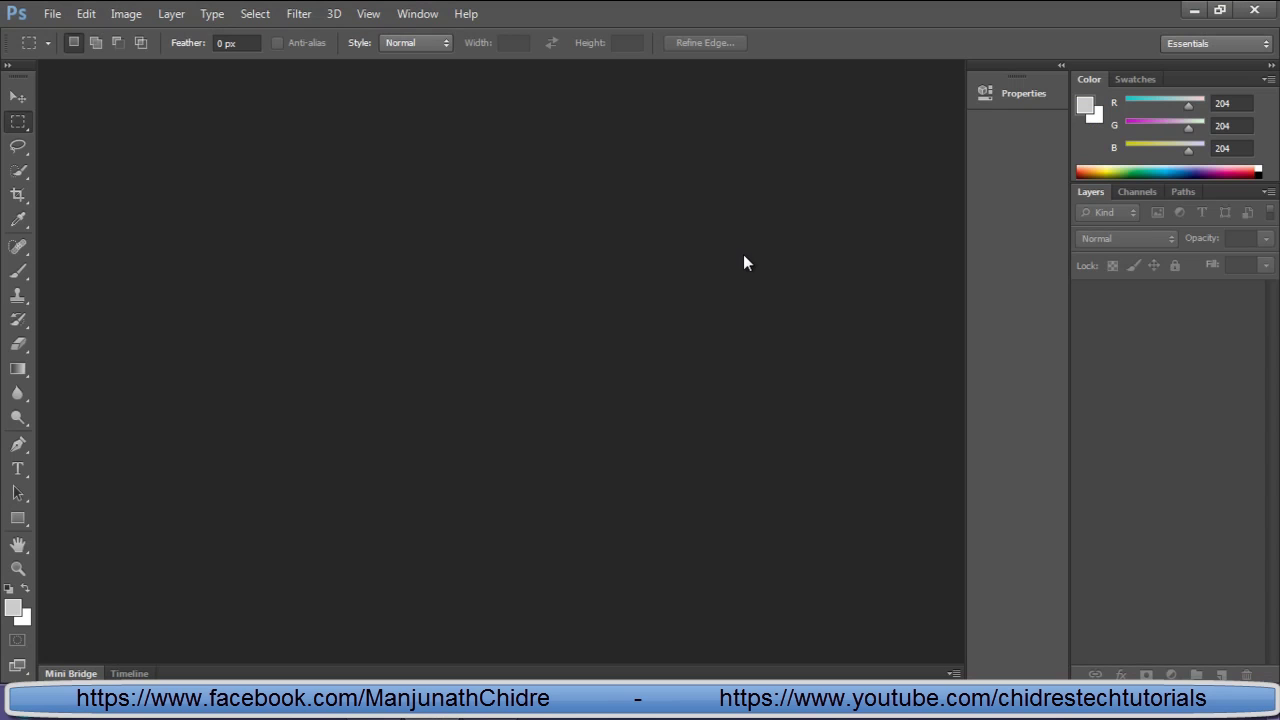
key("F5")
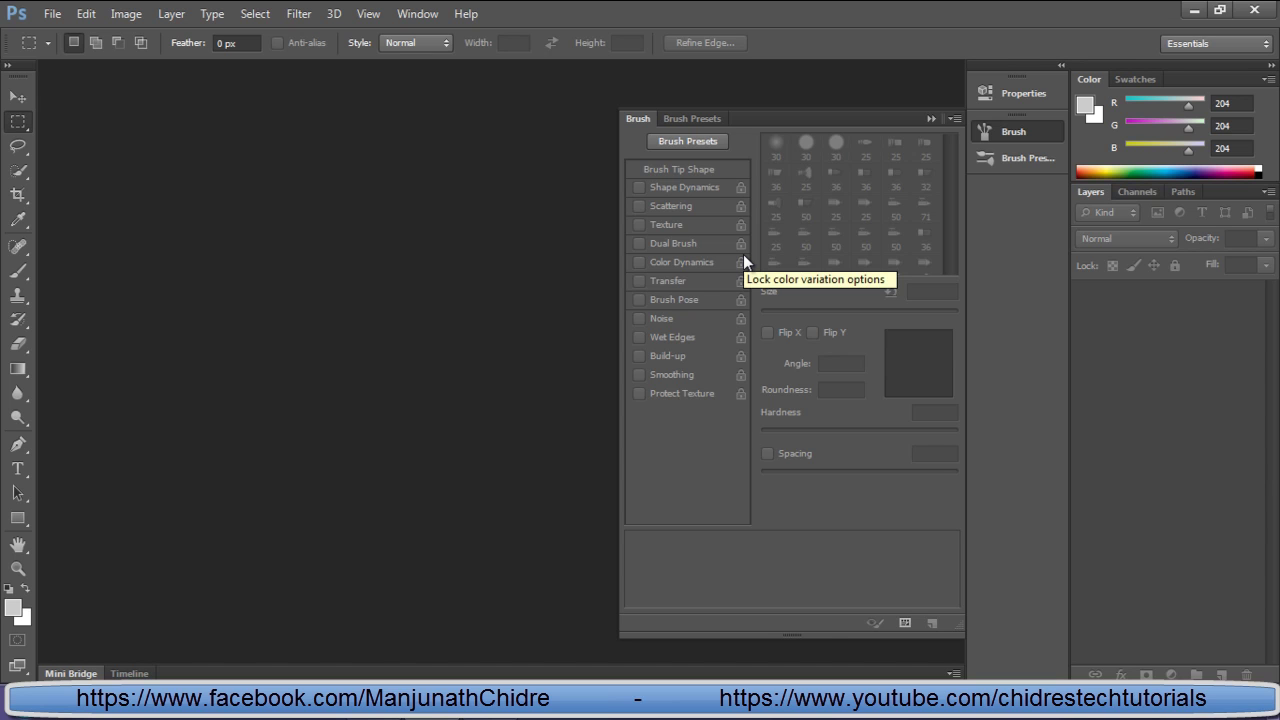
key("F5")
key("F5")
key("F5")
key("F5")
key("F5")
key("F6")
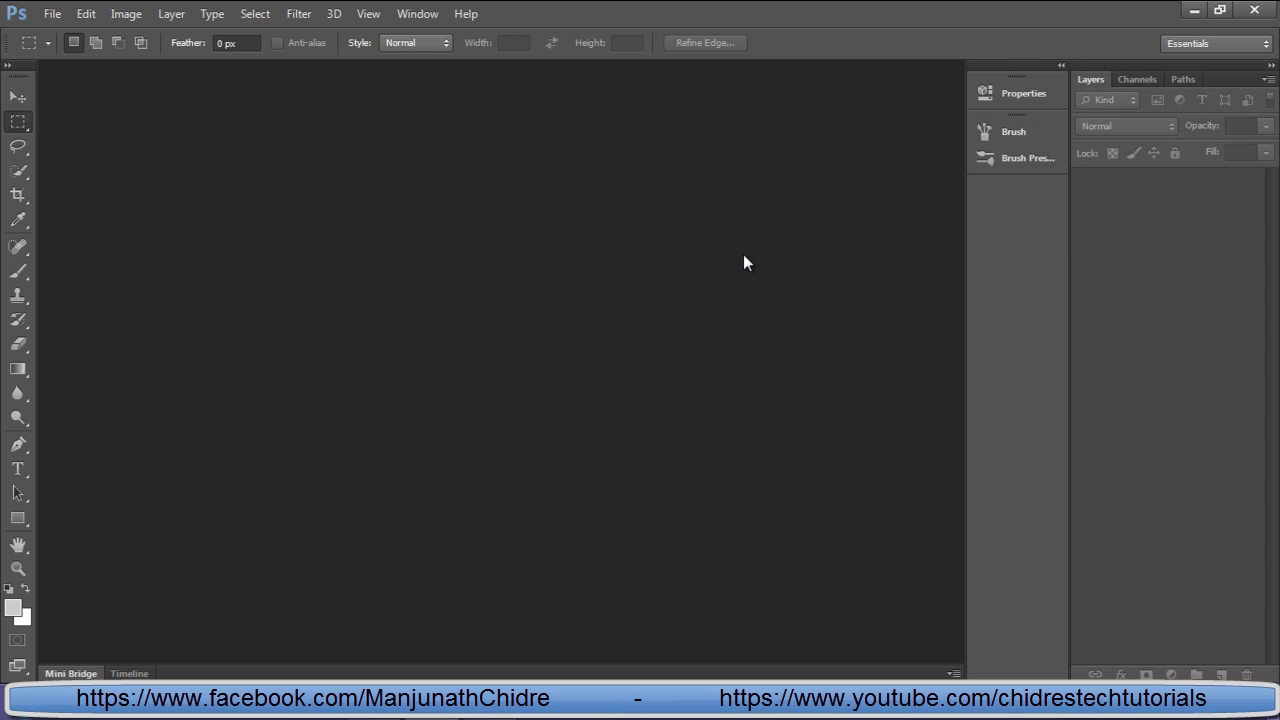
key("F6")
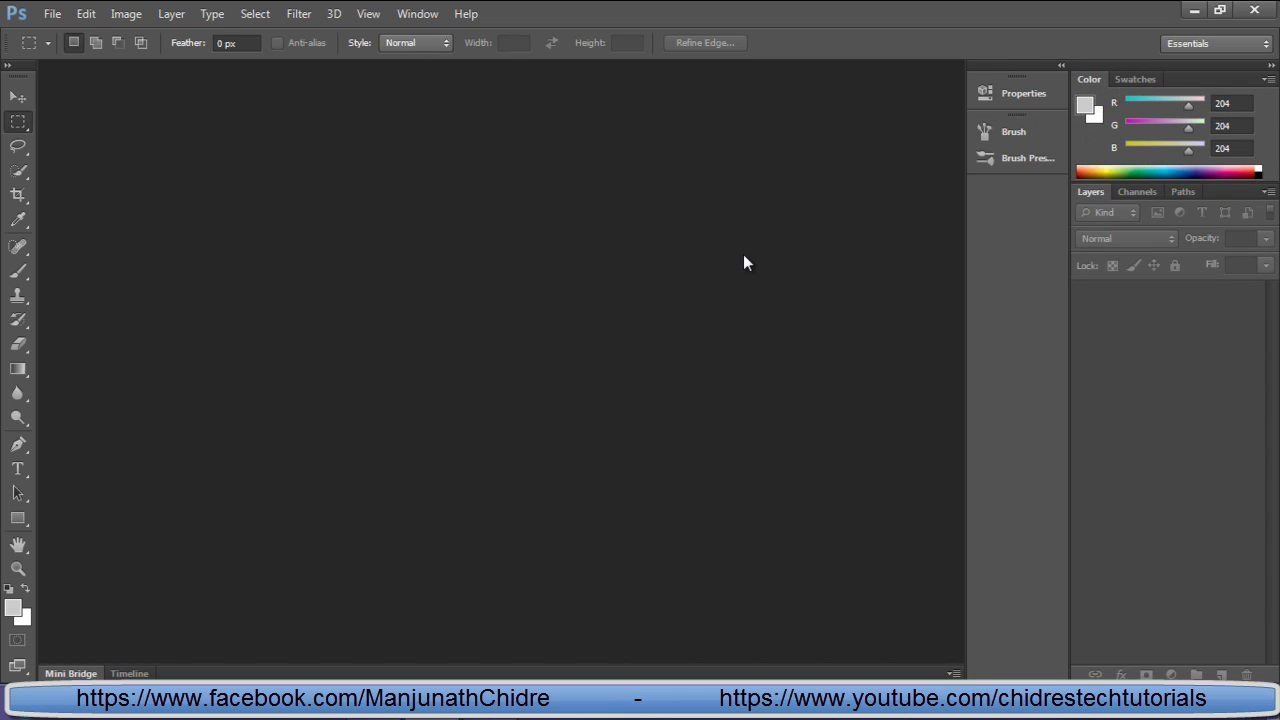
key("F7")
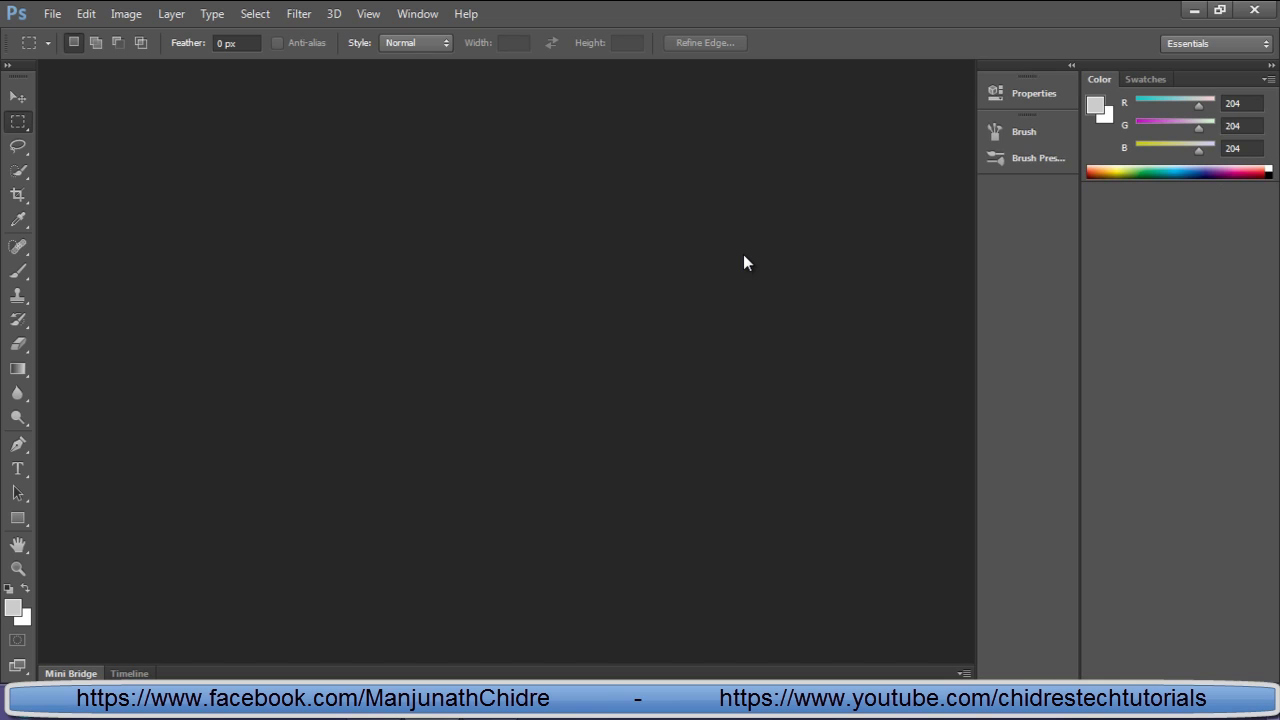
key("F7")
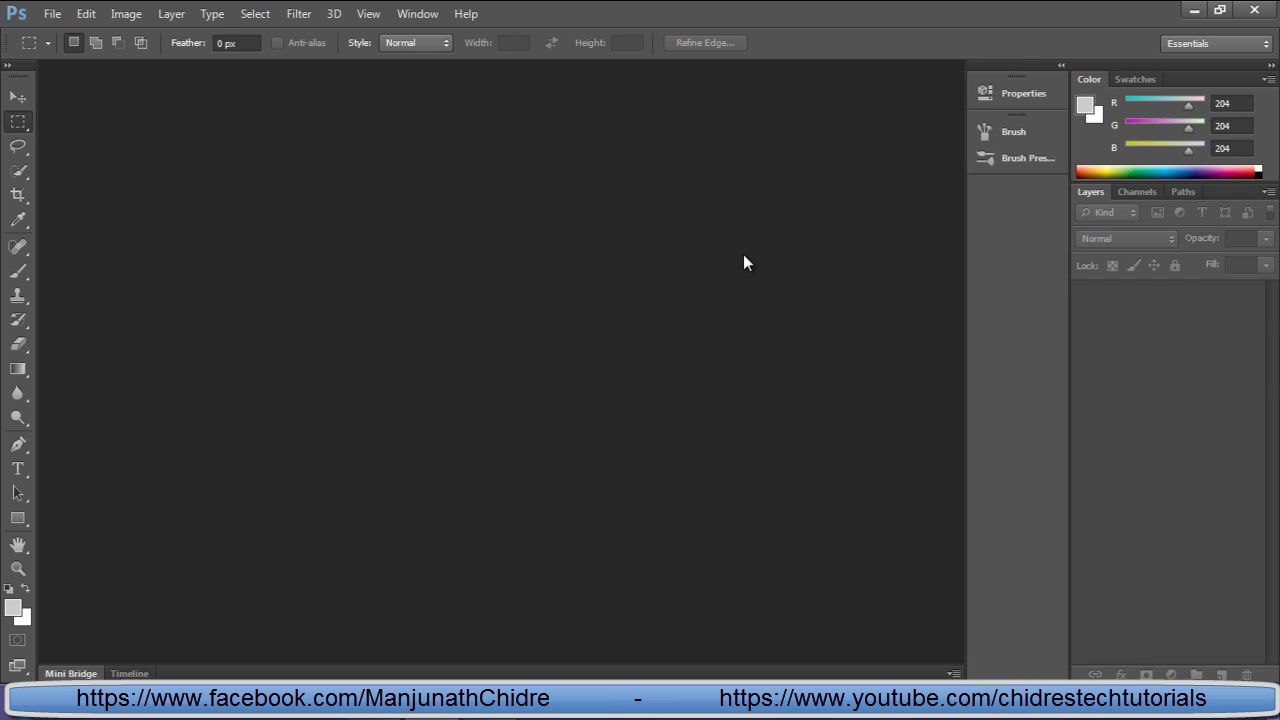
Step: Toggle the Info panel with F8 and Actions with Alt+F9, then return to Word
key("F8")
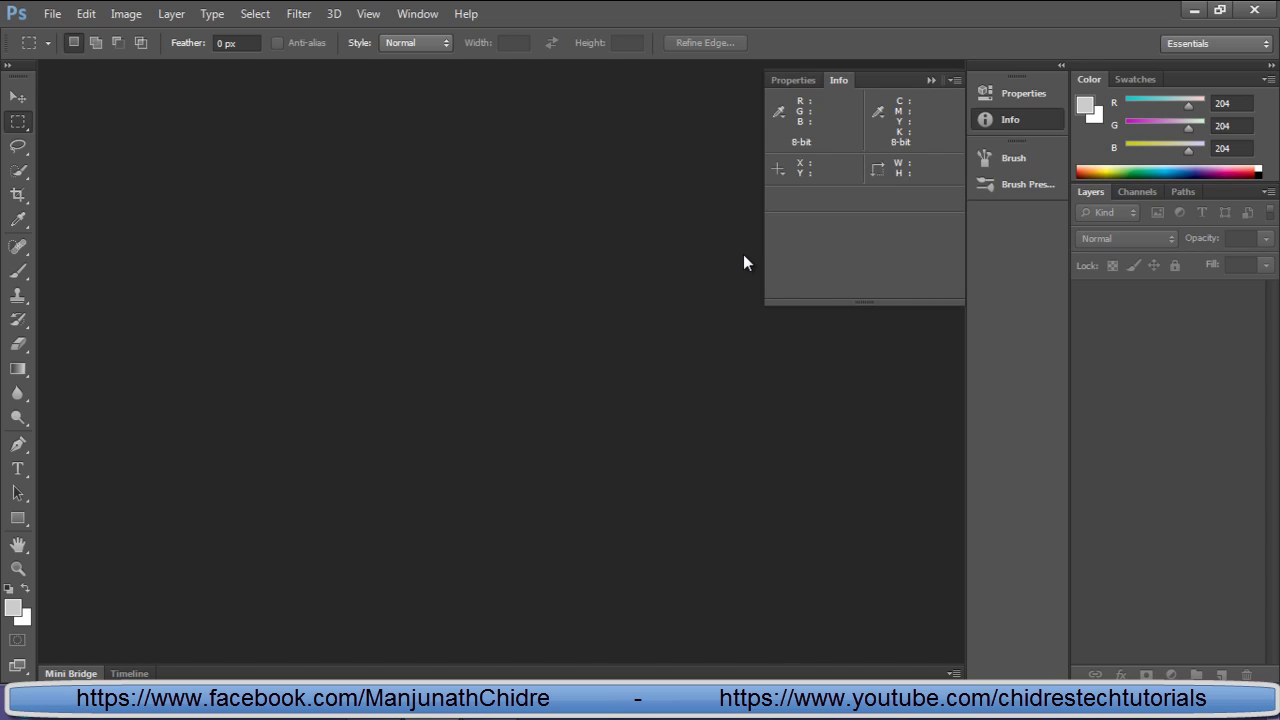
key("F8")
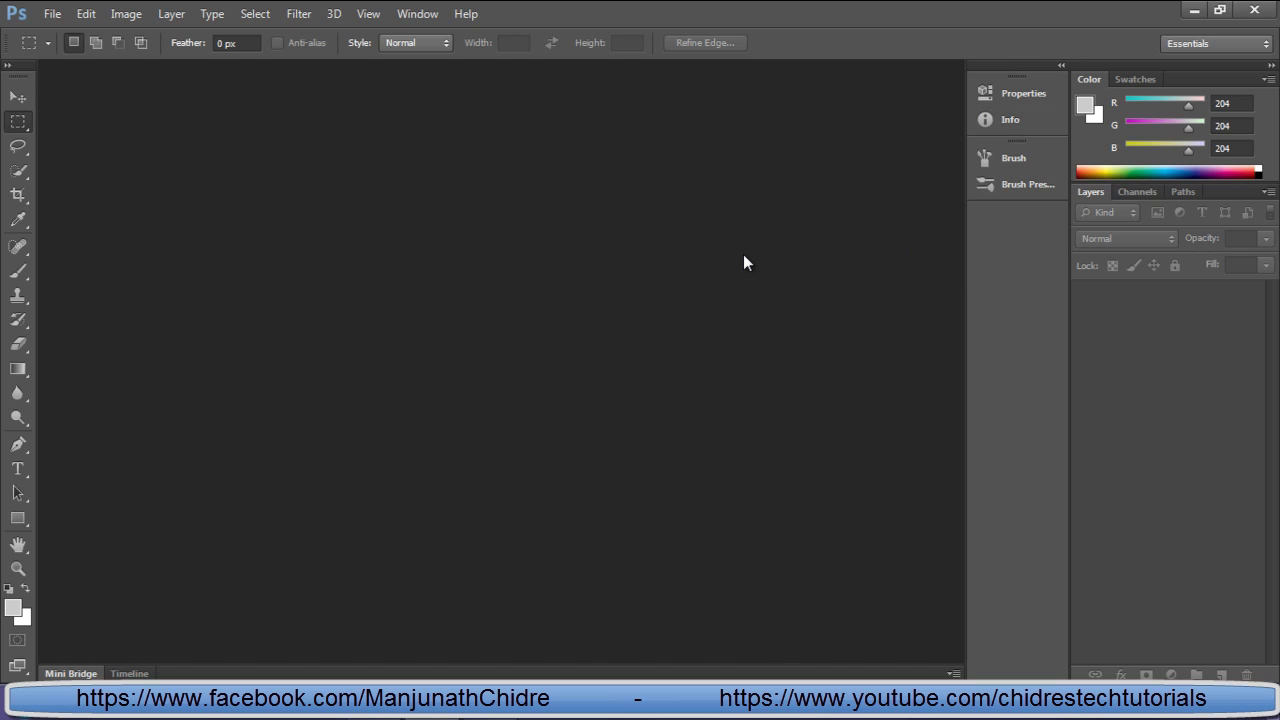
key("alt+F9")
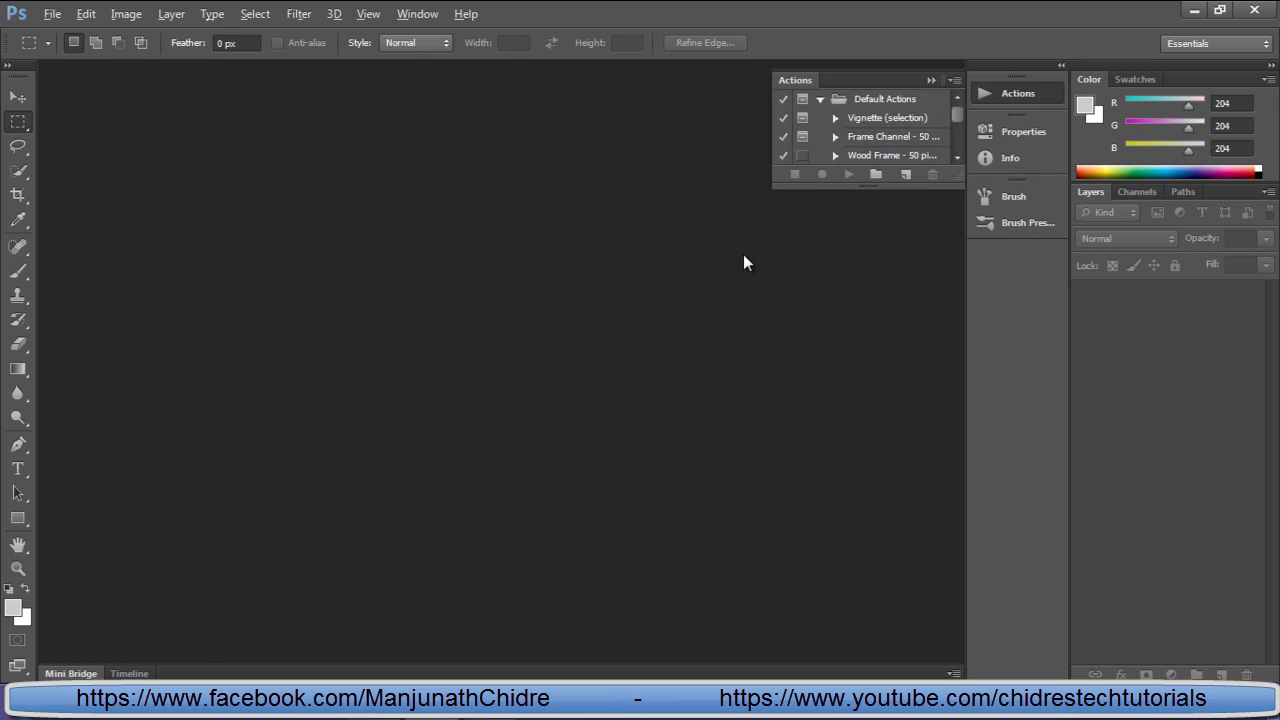
key("alt+F9")
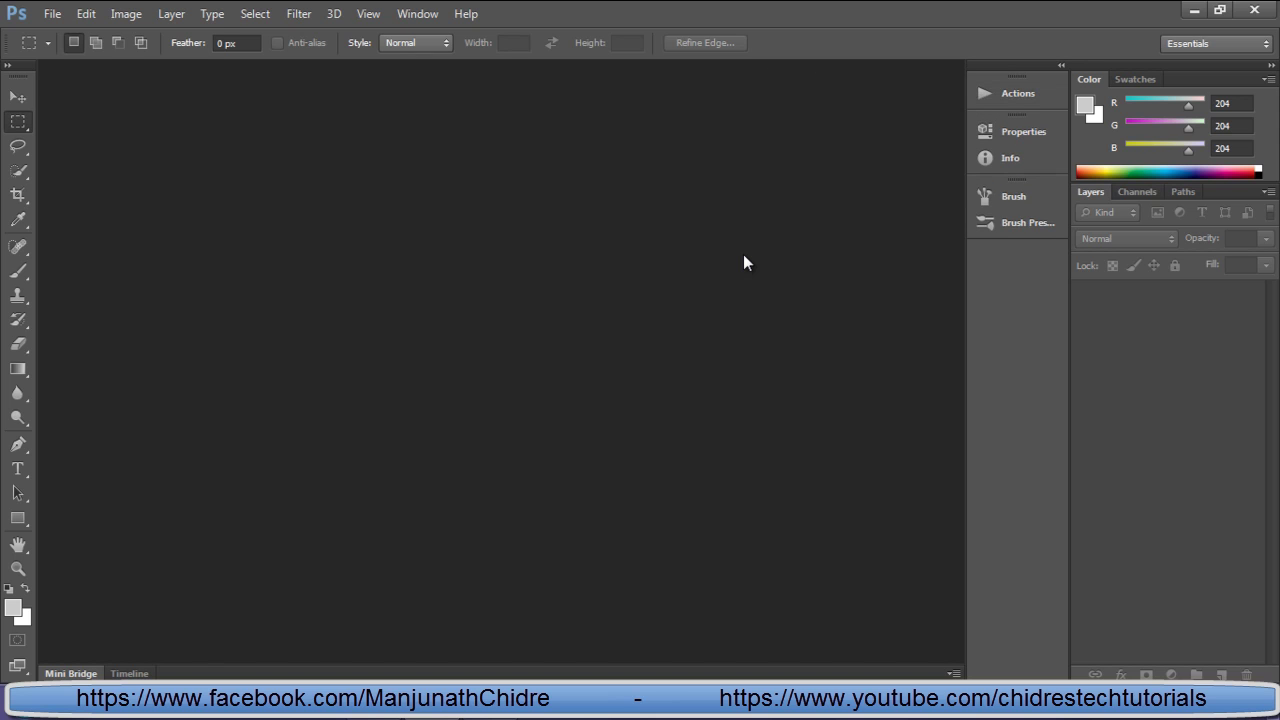
key("alt+Tab")
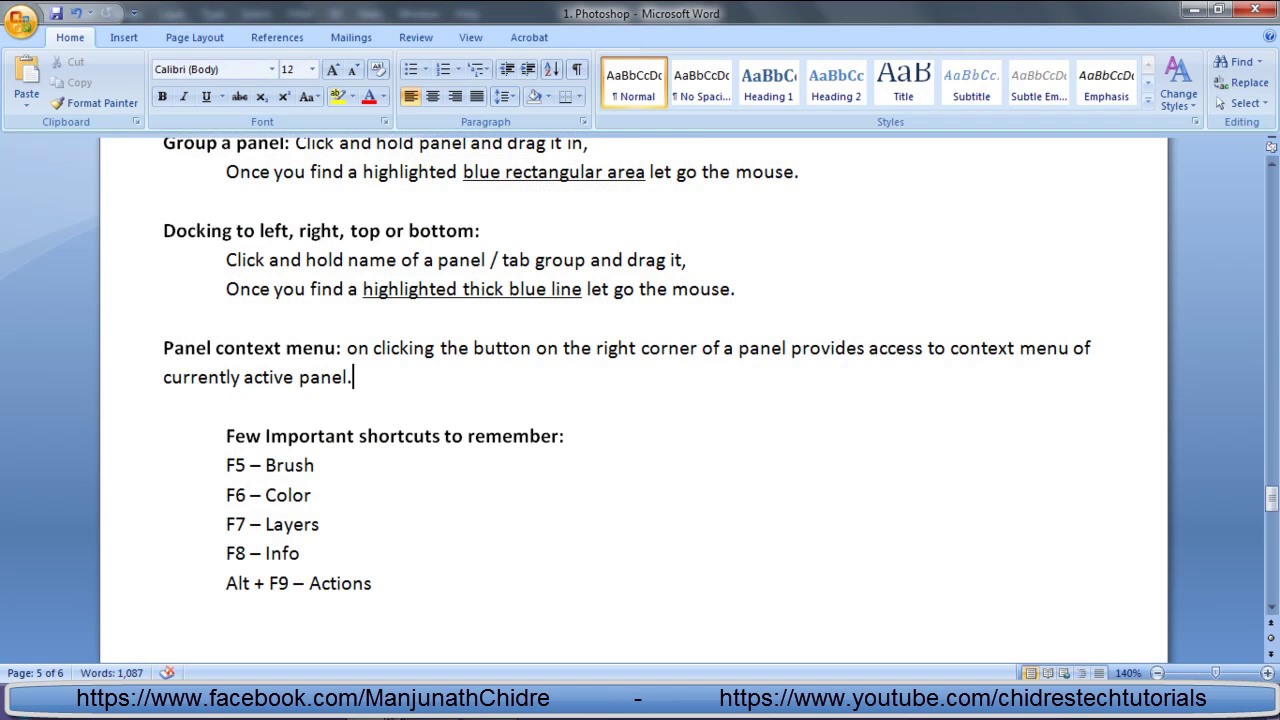
Step: Scroll the notes, then view Photoshop's Window menu panel list without changing anything
scroll(748, 537, "up", 10)
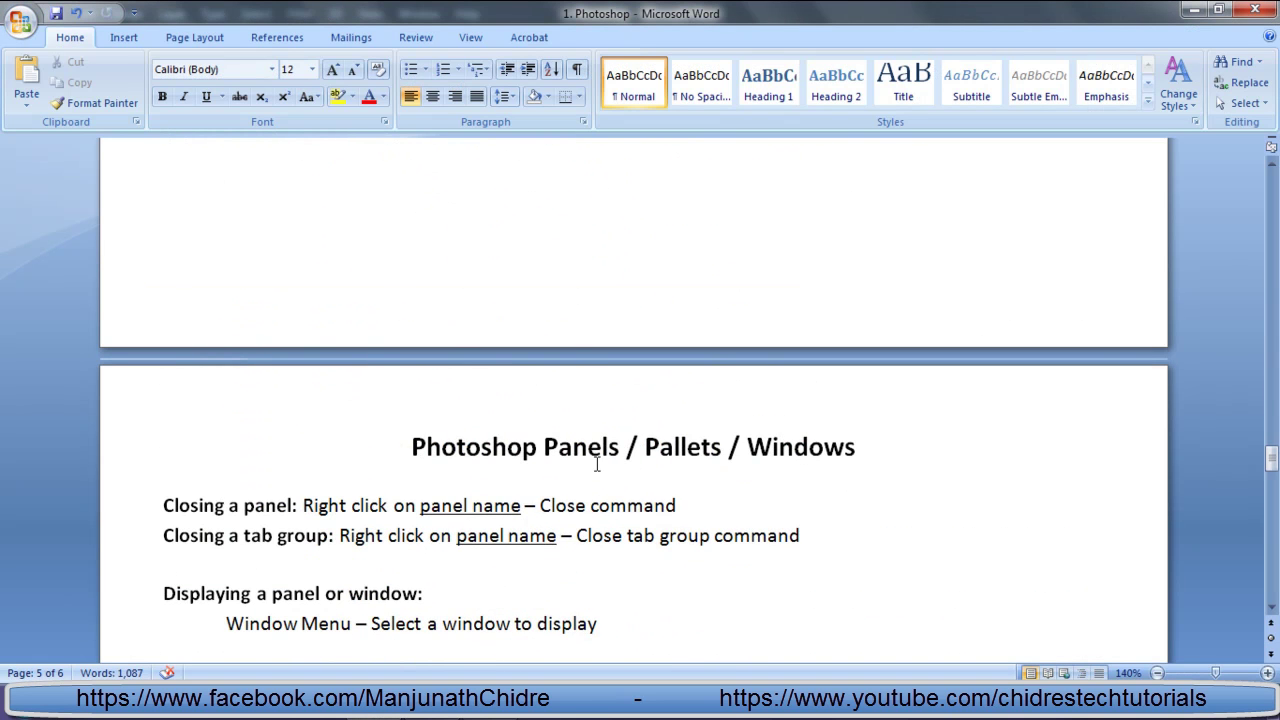
scroll(598, 464, "down", 2)
scroll(812, 345, "down", 3)
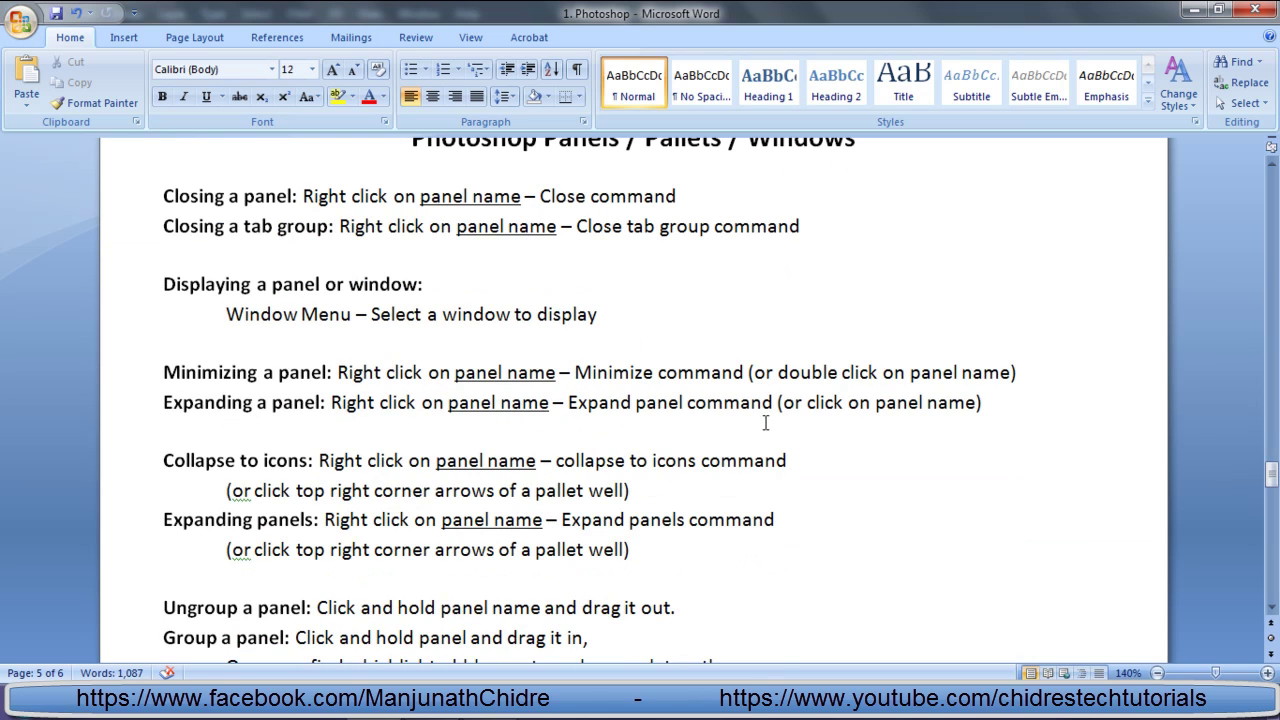
left_click(580, 705)
left_click(416, 14)
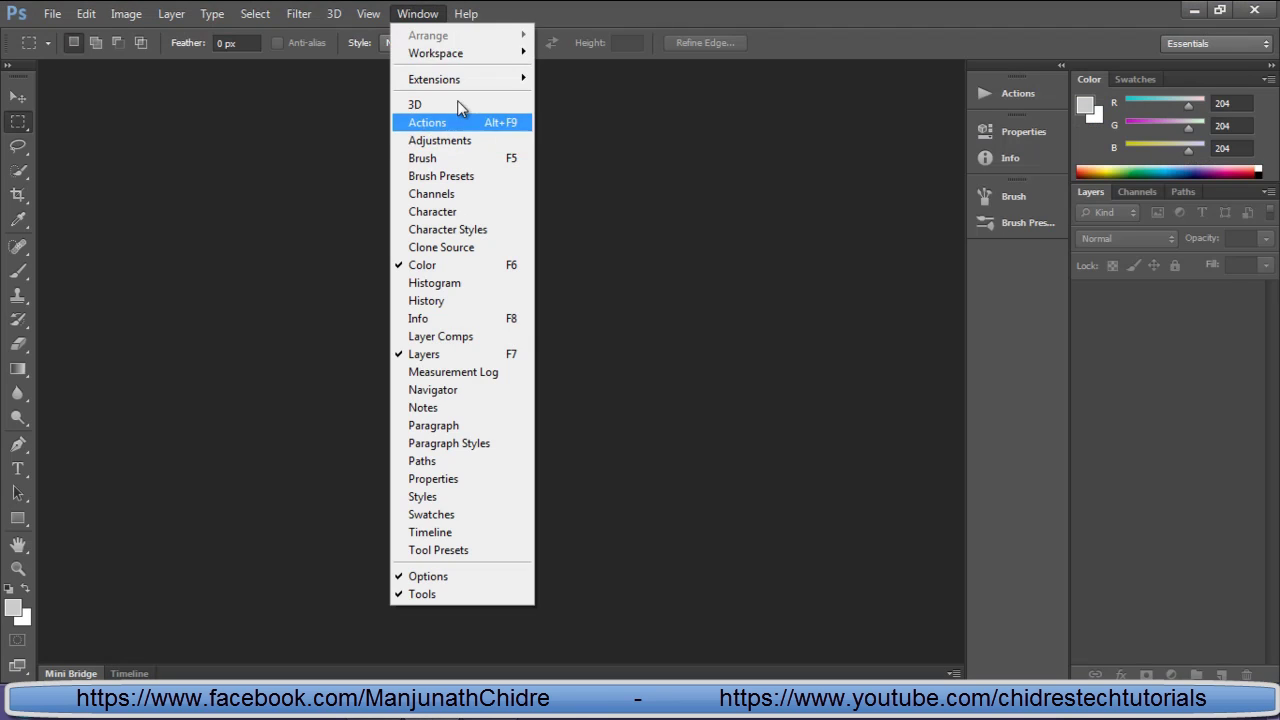
left_click(742, 393)
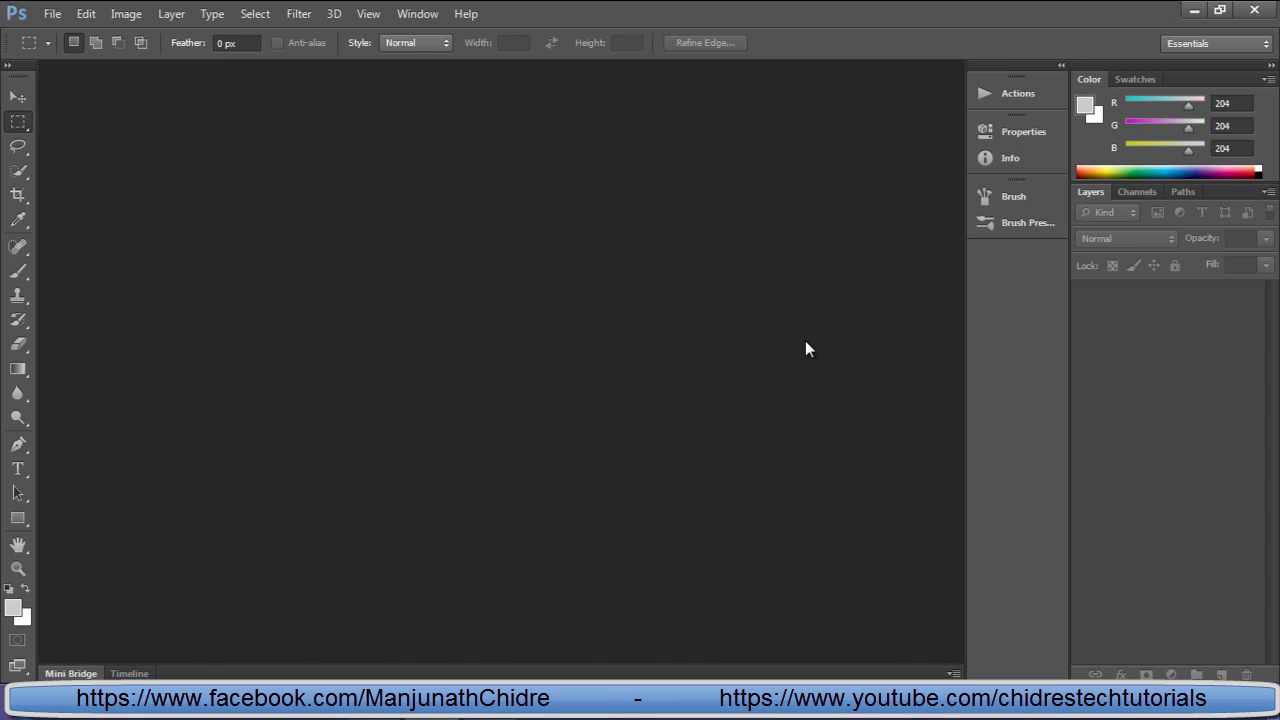
Step: Scroll further through the Word notes, then minimize Word and Photoshop to show the desktop
left_click(370, 700)
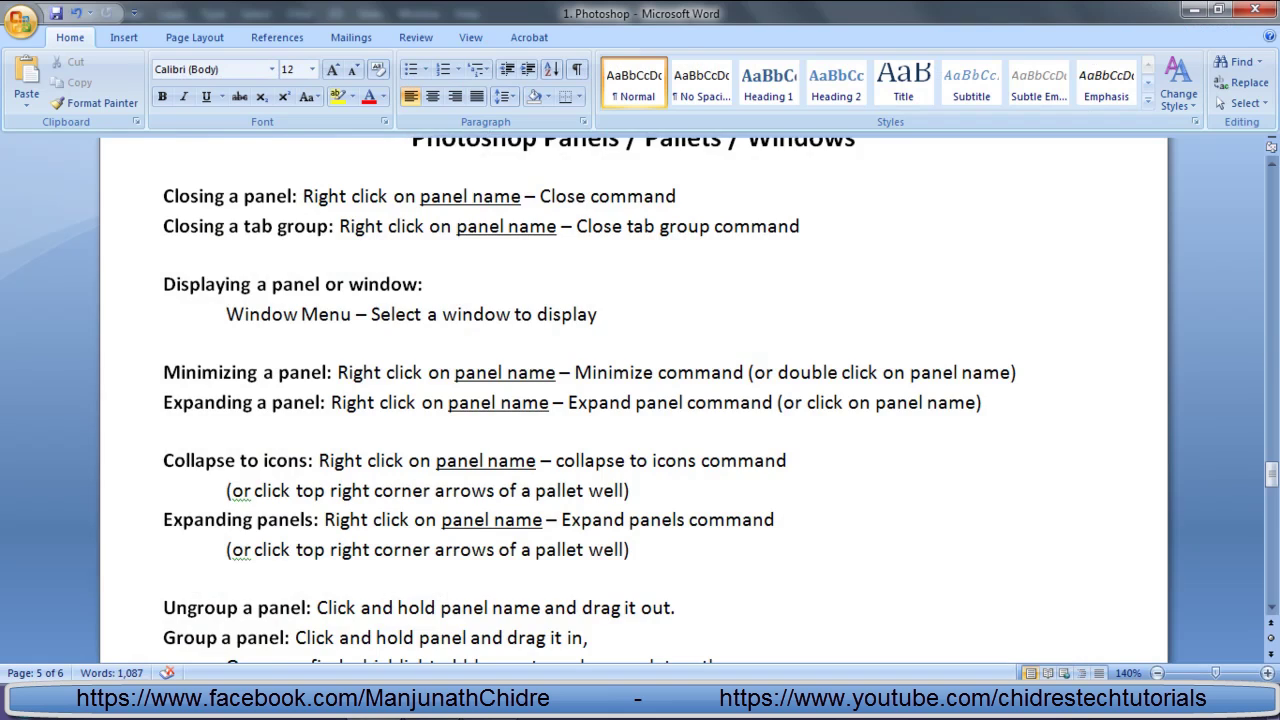
scroll(934, 442, "down", 1)
scroll(934, 442, "down", 6)
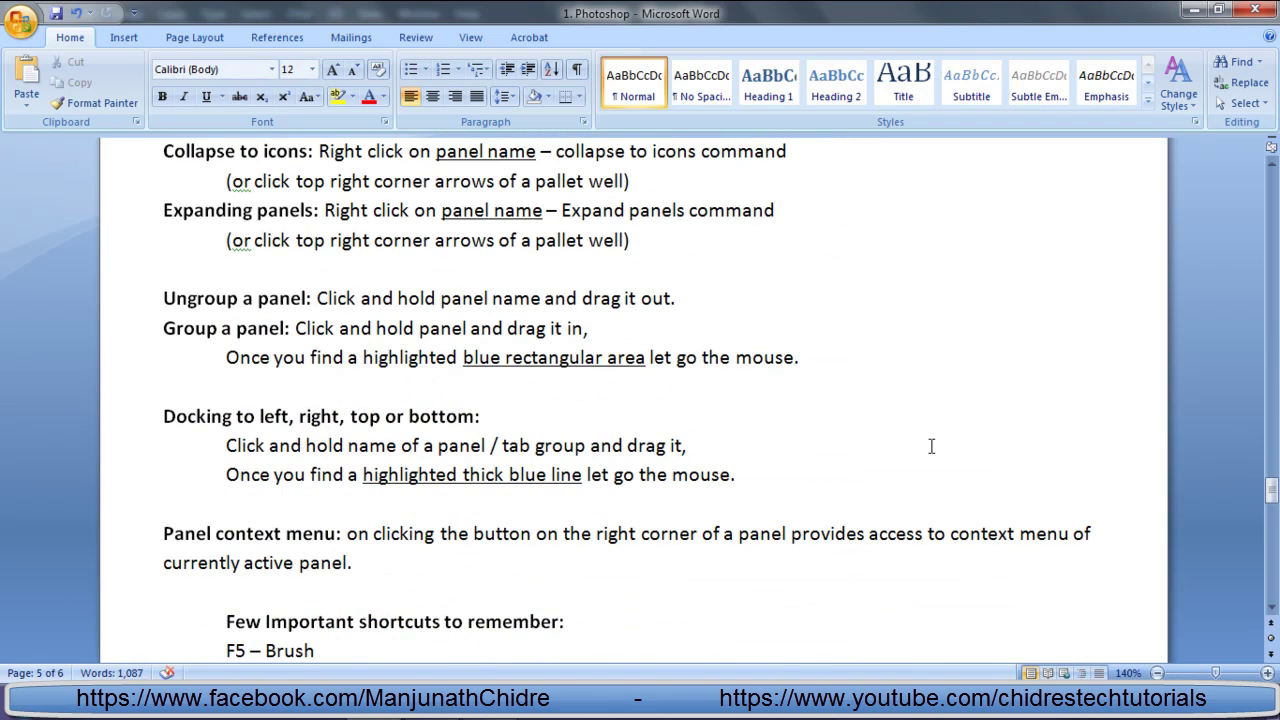
scroll(929, 446, "down", 1)
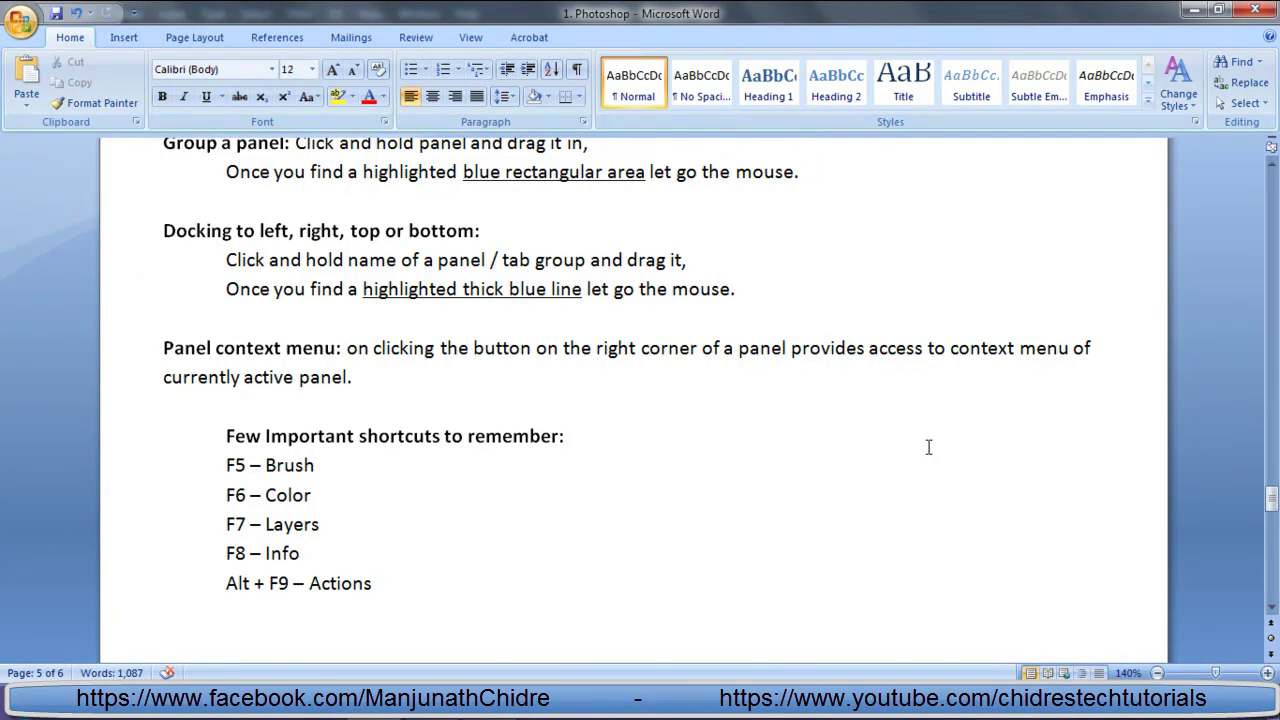
left_click(1194, 10)
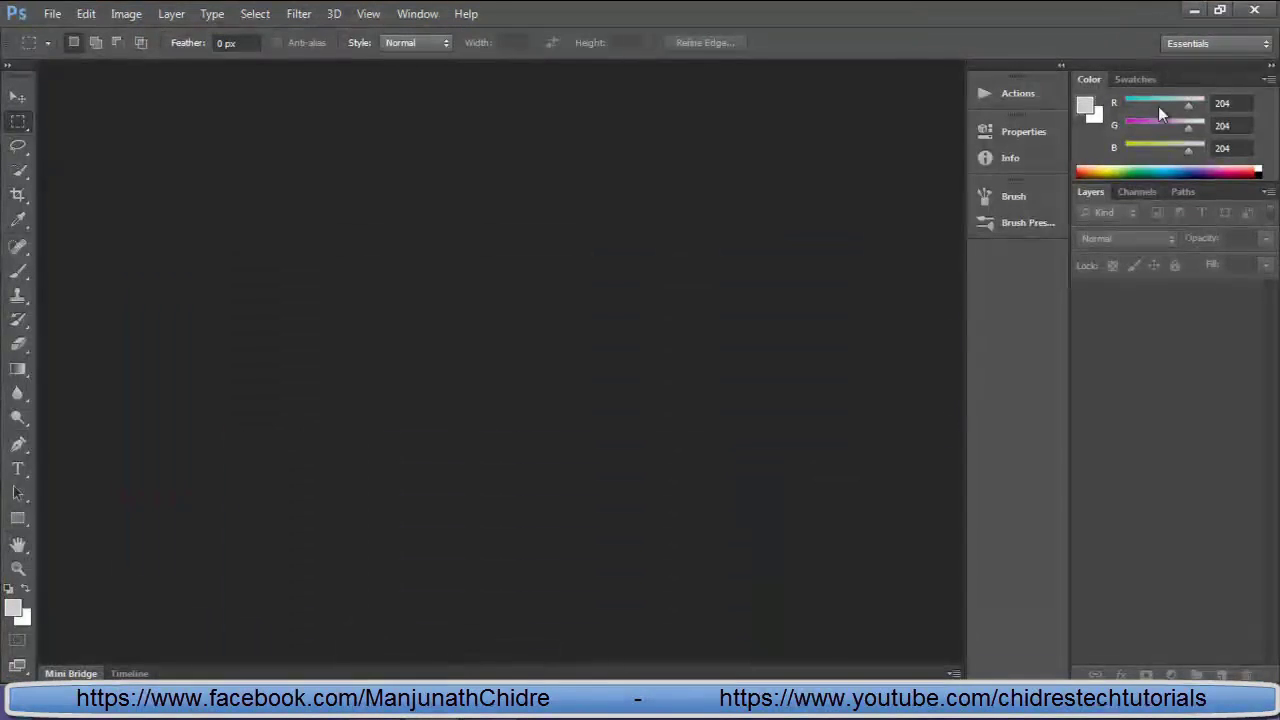
left_click(1195, 10)
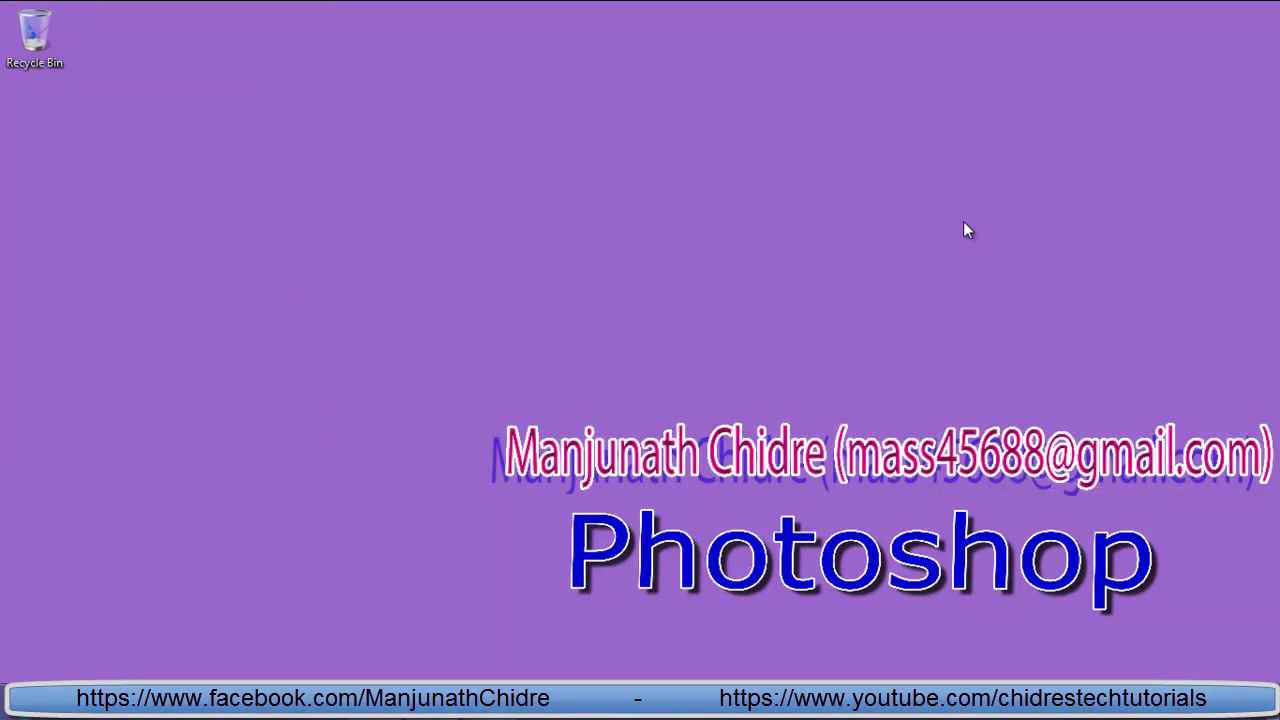